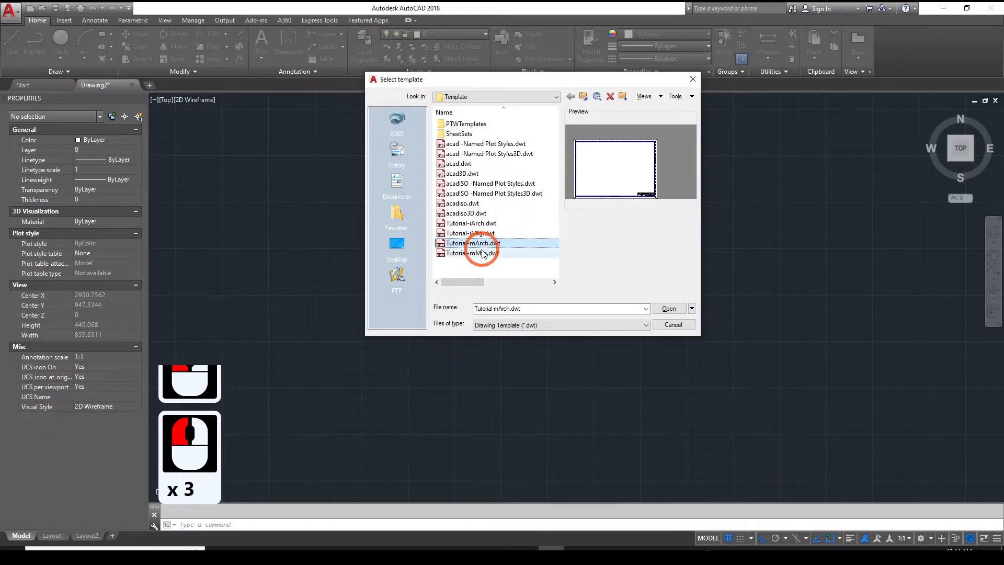
Create a new drawing from the acad.dwt template
{"action": "left_click", "coordinate": [486, 252]}
{"action": "left_click", "coordinate": [474, 233]}
{"action": "left_click", "coordinate": [472, 222]}
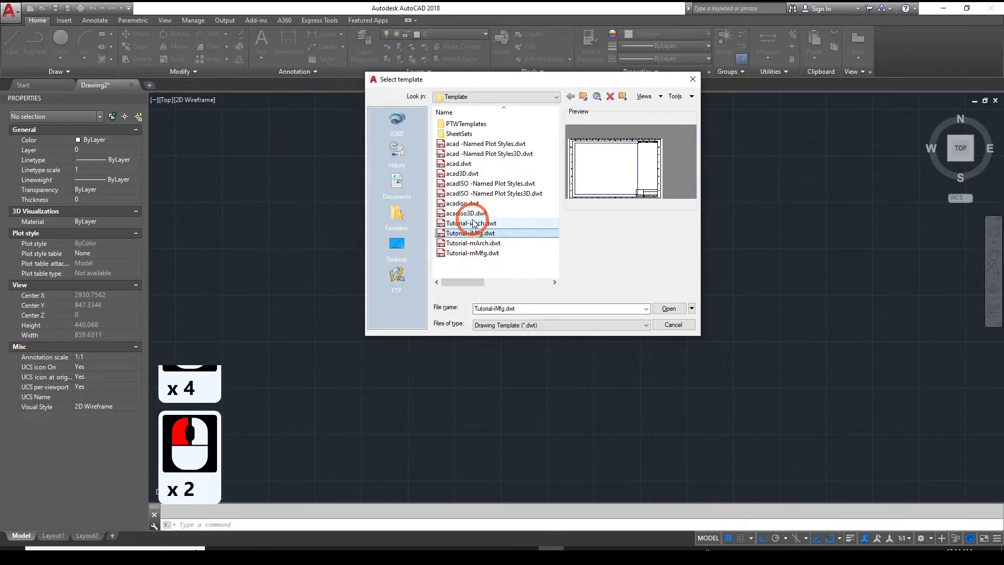
{"action": "left_click", "coordinate": [471, 214]}
{"action": "left_click", "coordinate": [473, 212]}
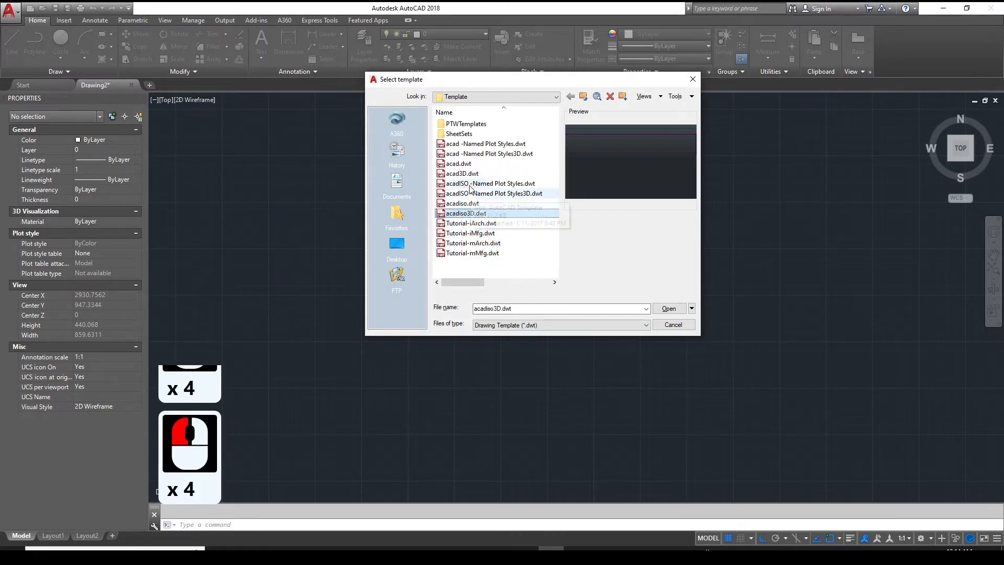
{"action": "left_click", "coordinate": [464, 165]}
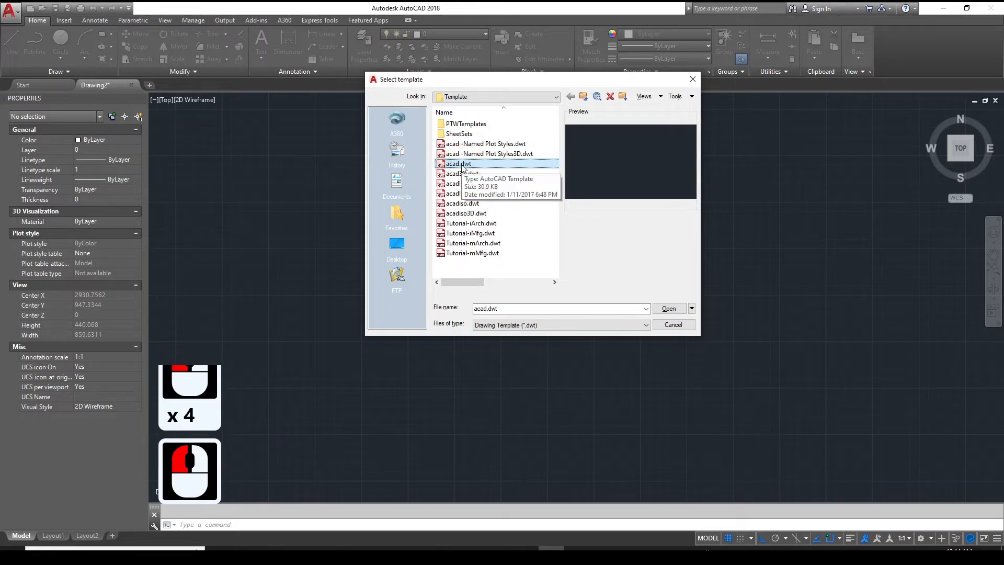
{"action": "left_click", "coordinate": [670, 309]}
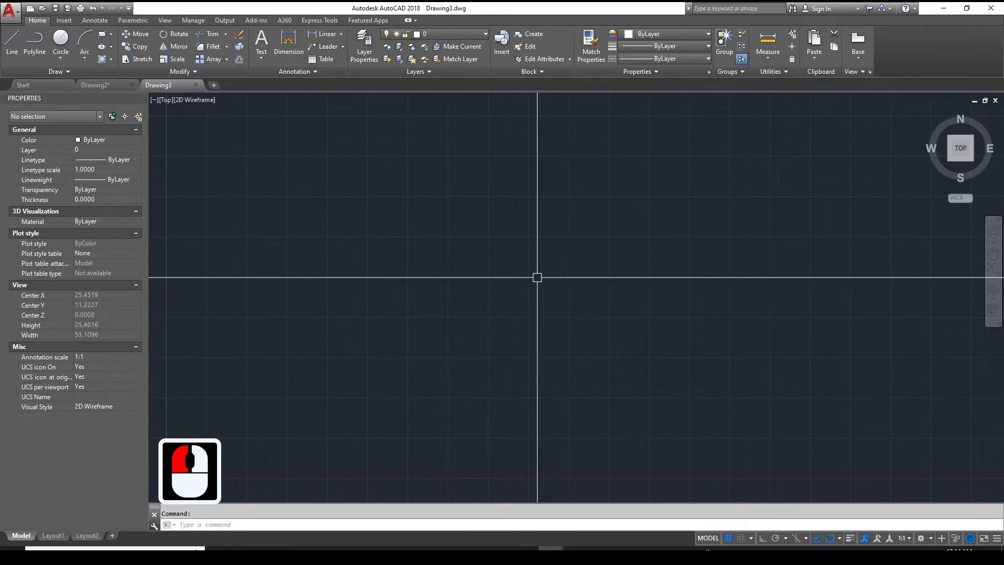
Save the new drawing as "Sample Floor Plan" in the Autocad Tutorial folder as an AutoCAD 2018 drawing
{"action": "key", "text": "ctrl+s"}
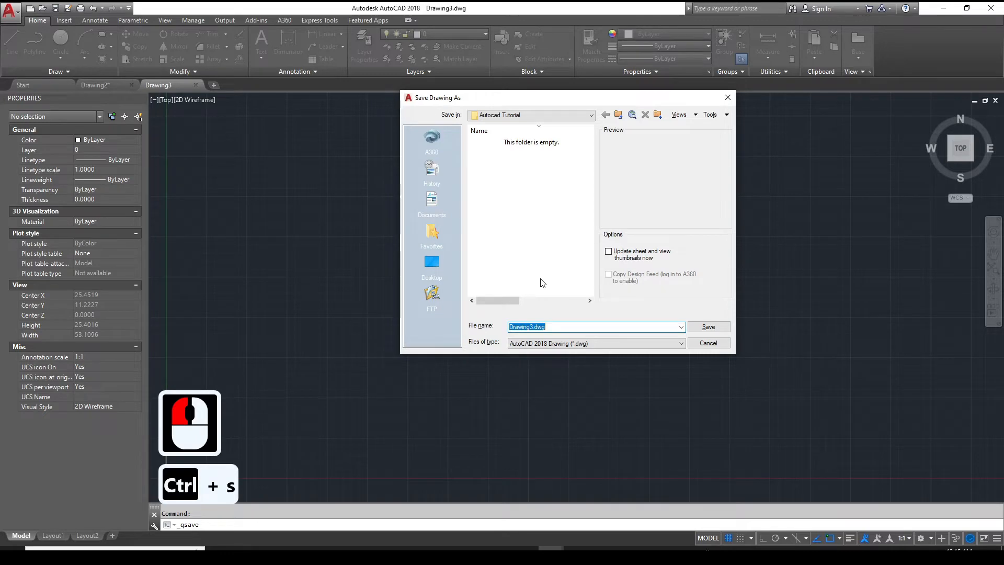
{"action": "key", "text": "Escape"}
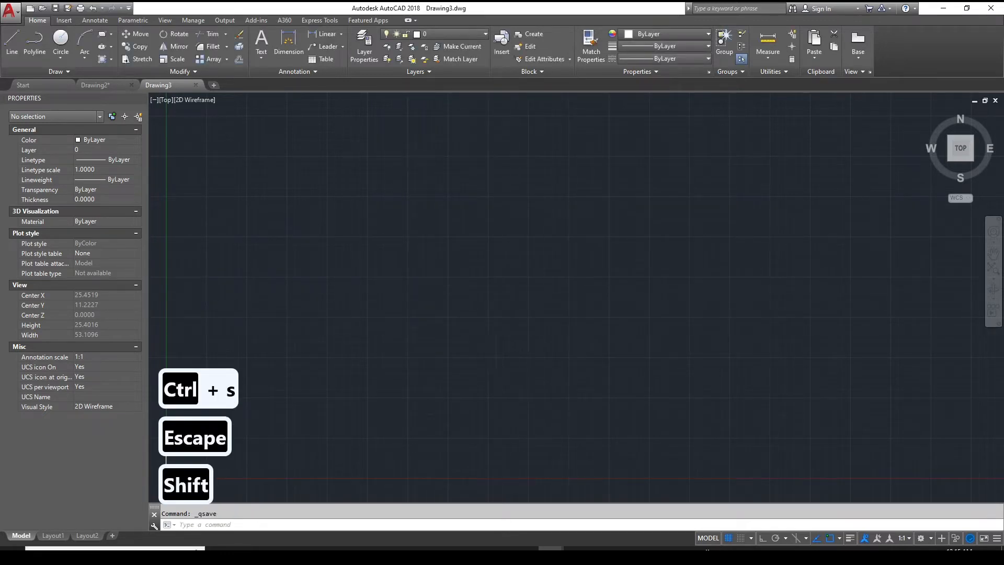
{"action": "key", "text": "ctrl+shift+s"}
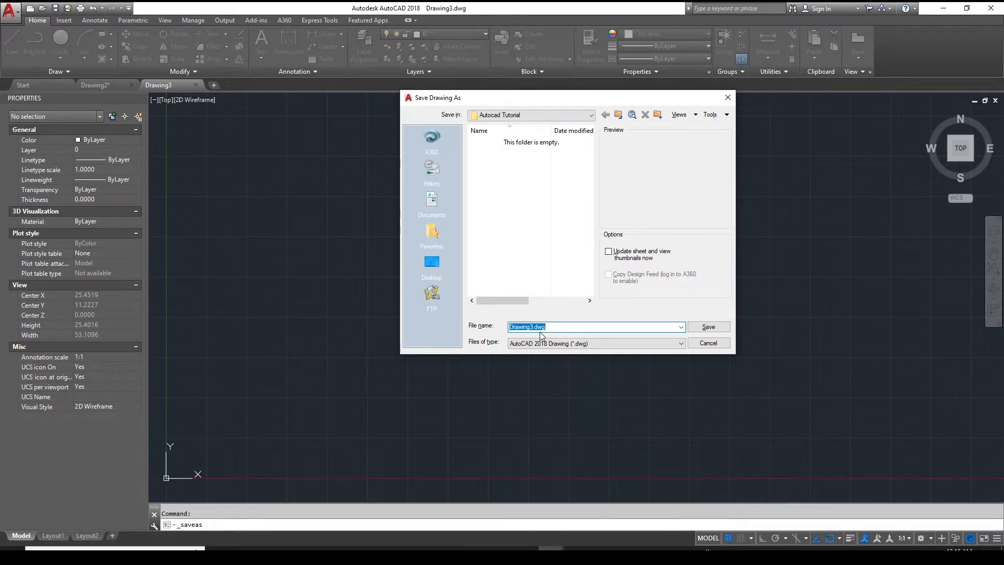
{"action": "key", "text": "shift"}
{"action": "type", "text": "S"}
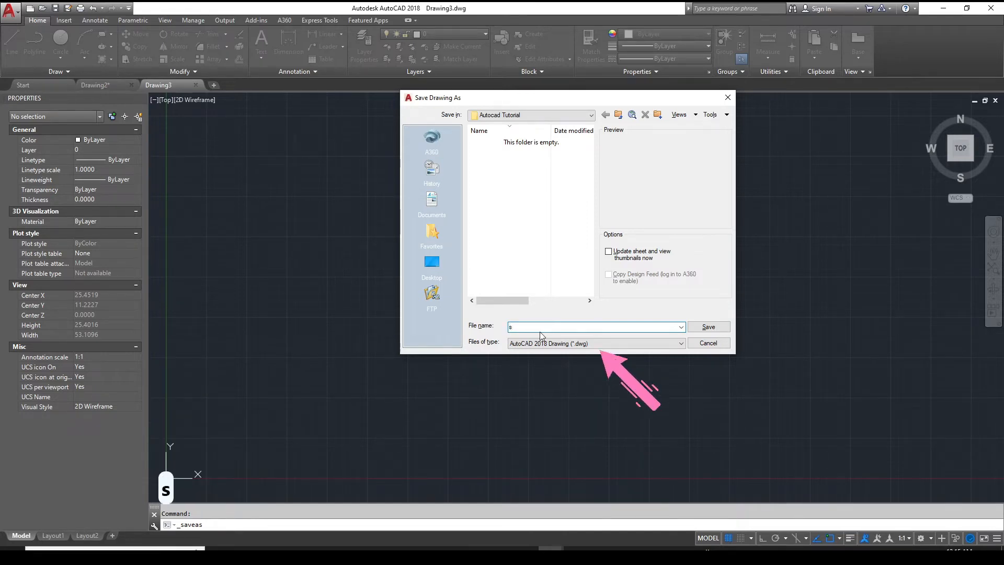
{"action": "key", "text": "BackSpace"}
{"action": "type", "text": "S"}
{"action": "key", "text": "Caps_Lock"}
{"action": "type", "text": "ample"}
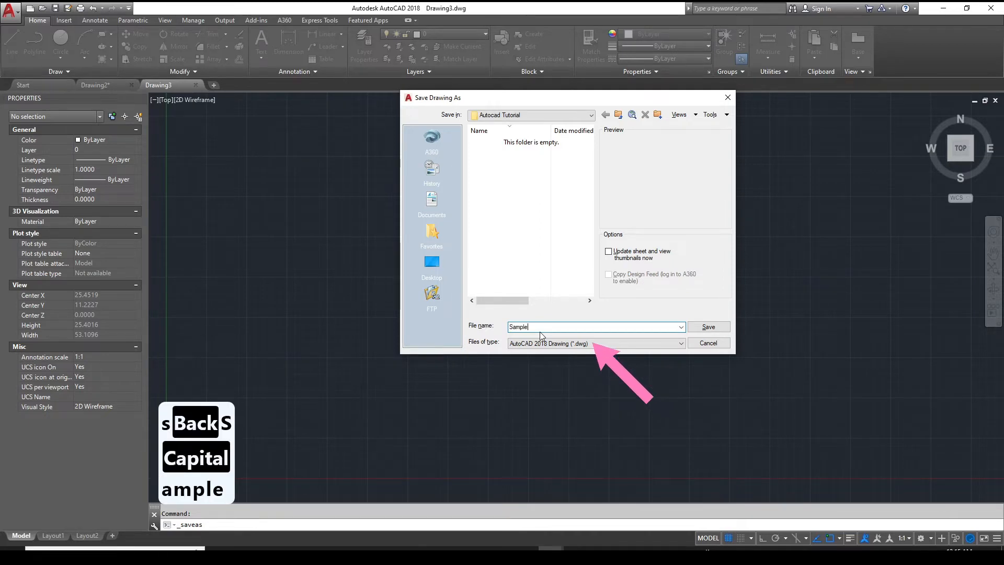
{"action": "type", "text": " Floor"}
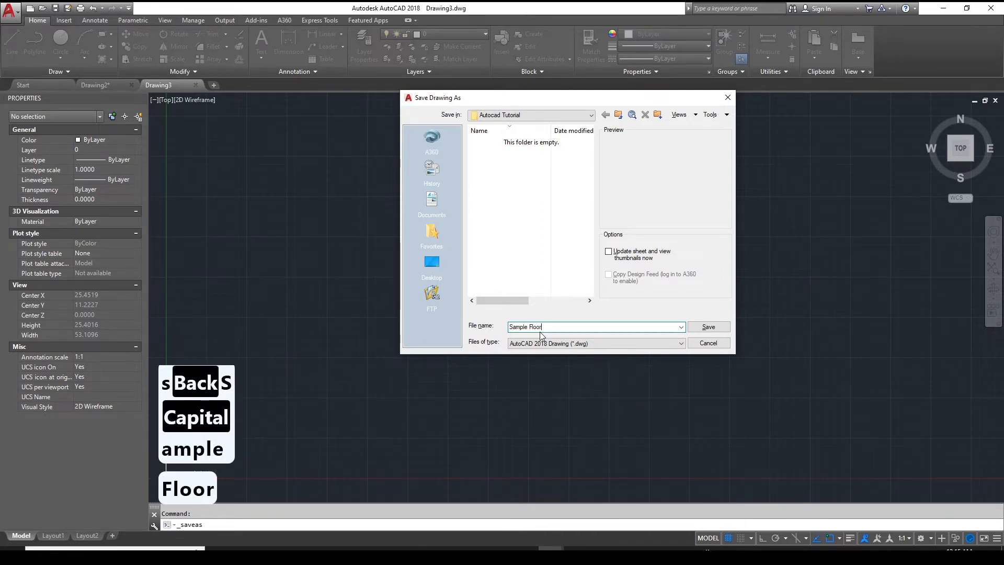
{"action": "type", "text": " Plan"}
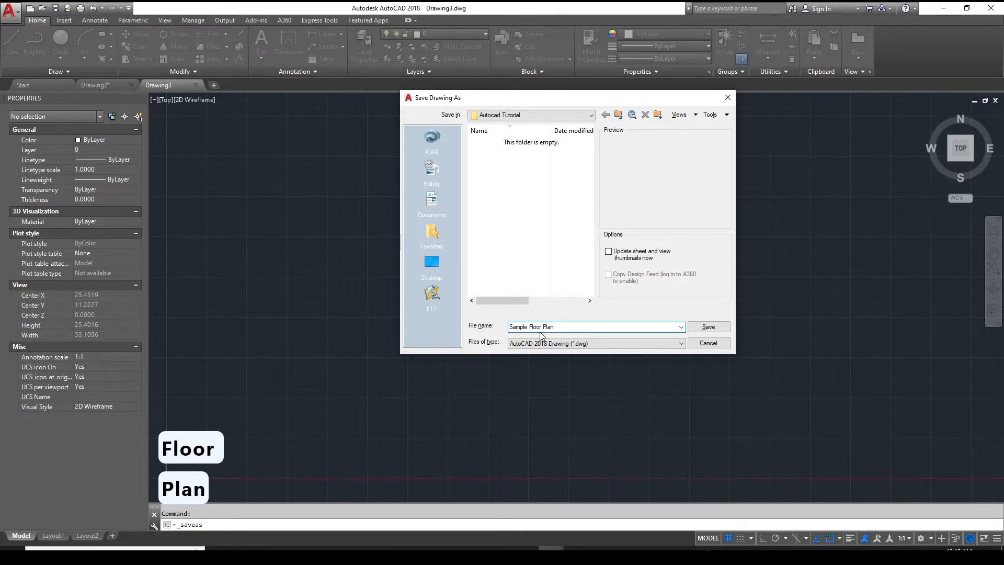
{"action": "key", "text": "Return"}
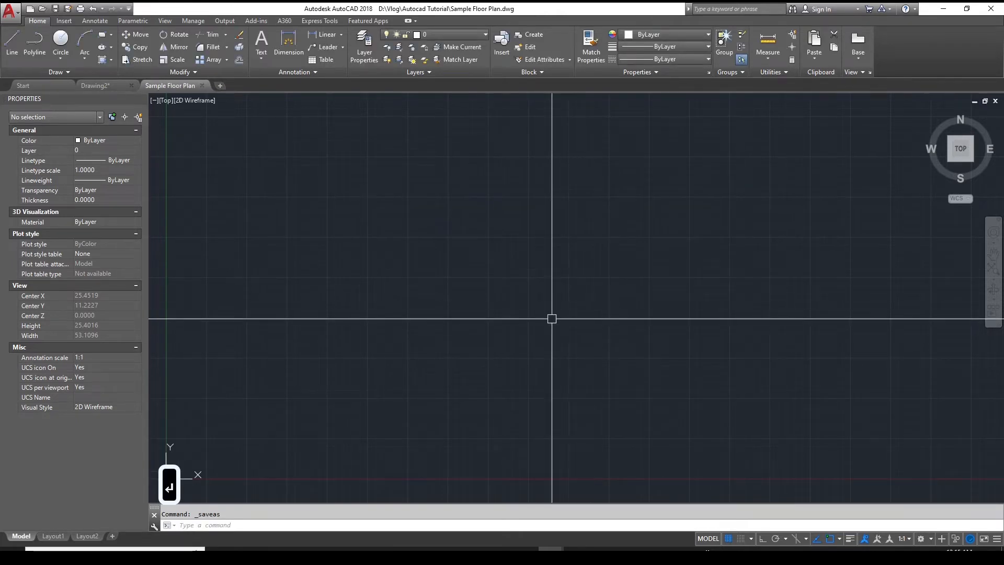
Open the drawing units settings with the UNITS command
{"action": "type", "text": "uni"}
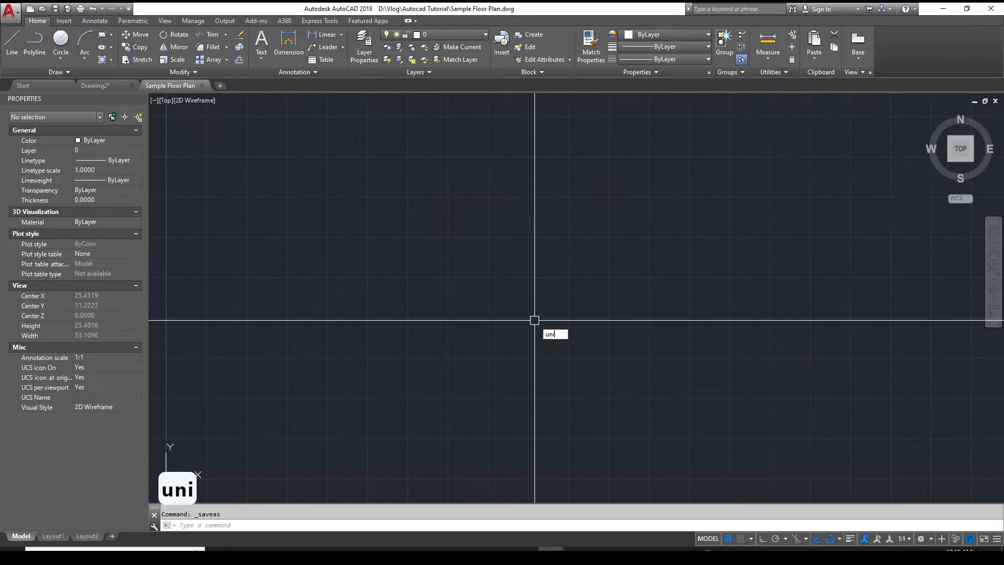
{"action": "type", "text": "ts"}
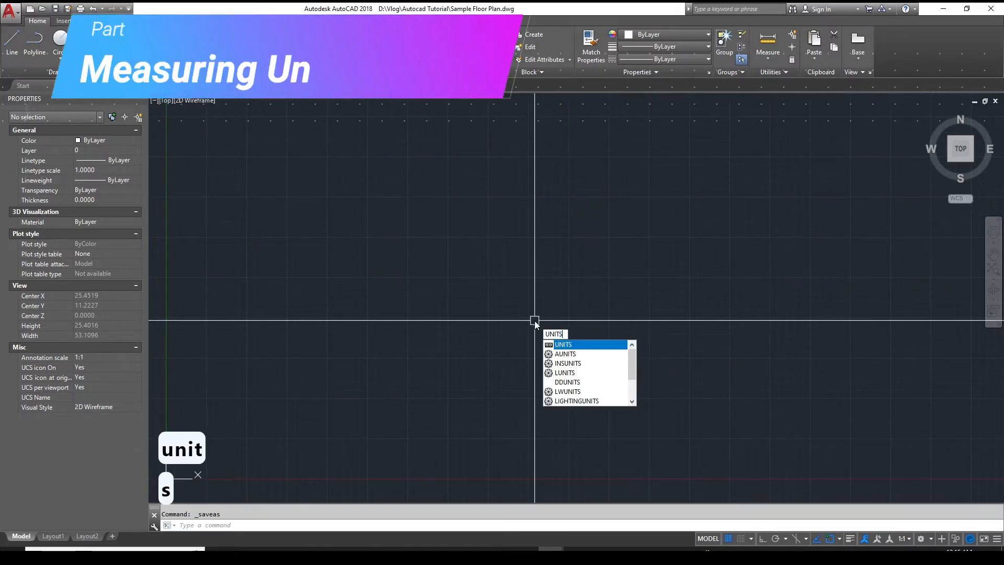
{"action": "key", "text": "Return"}
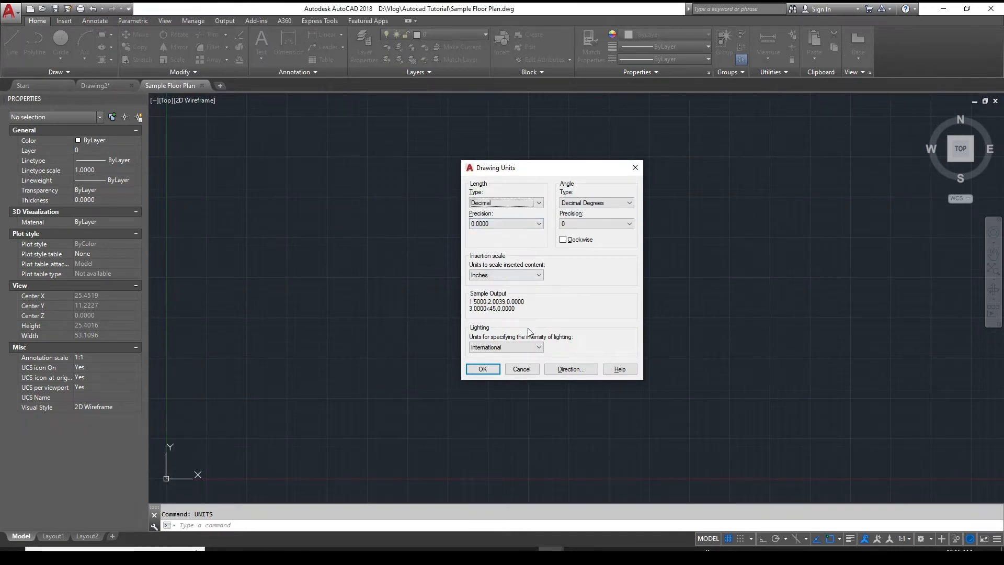
{"action": "left_click_drag", "start_coordinate": [538, 172], "coordinate": [505, 167]}
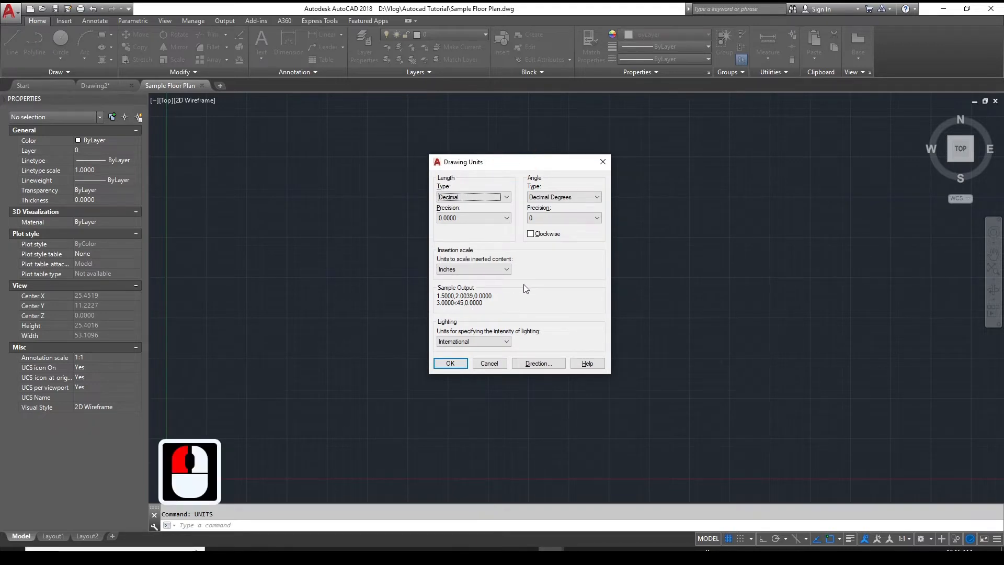
Try the Engineering, Architectural and Fractional length types, and return the length type to Decimal
{"action": "left_click", "coordinate": [506, 197]}
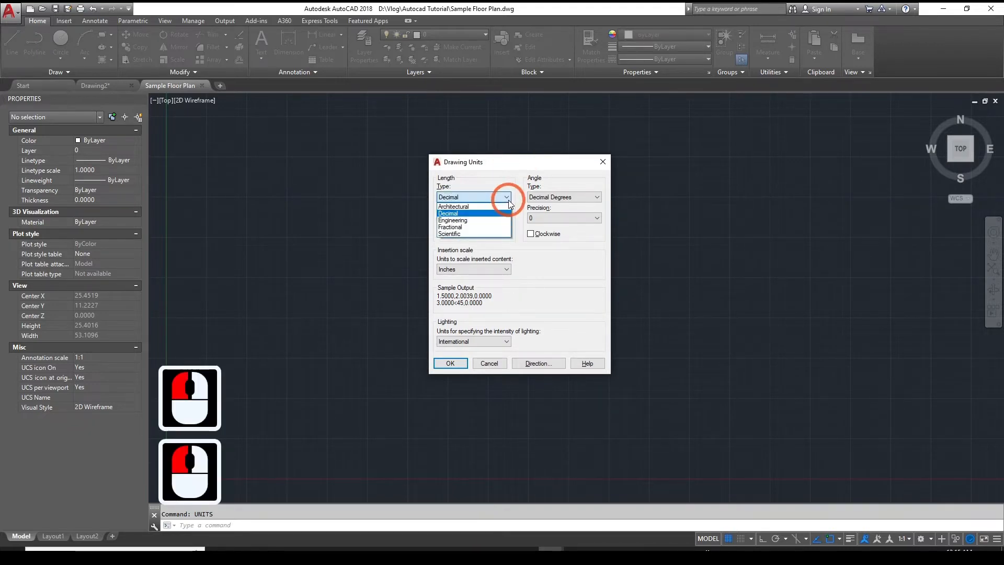
{"action": "left_click", "coordinate": [490, 220]}
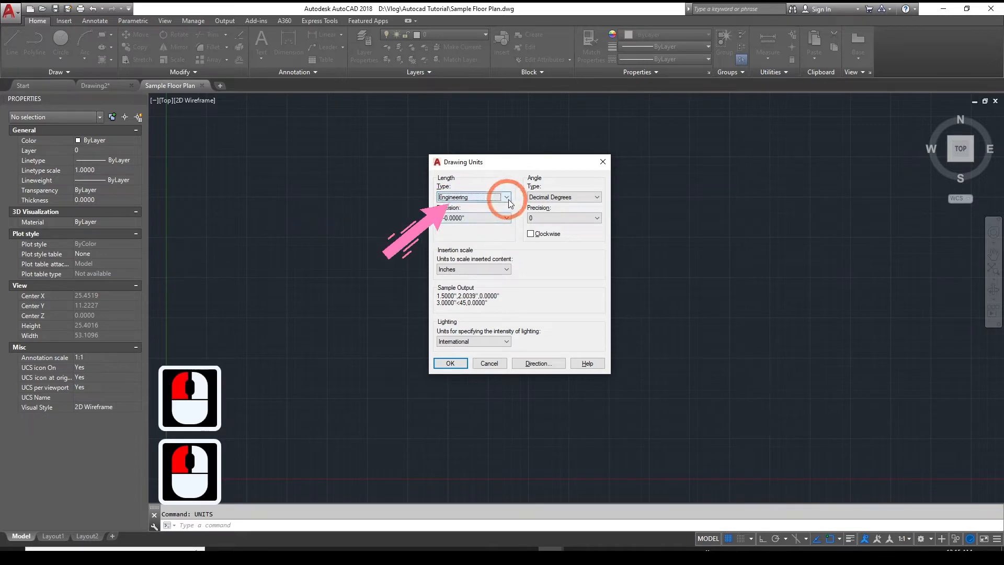
{"action": "left_click", "coordinate": [507, 197]}
{"action": "left_click", "coordinate": [488, 206]}
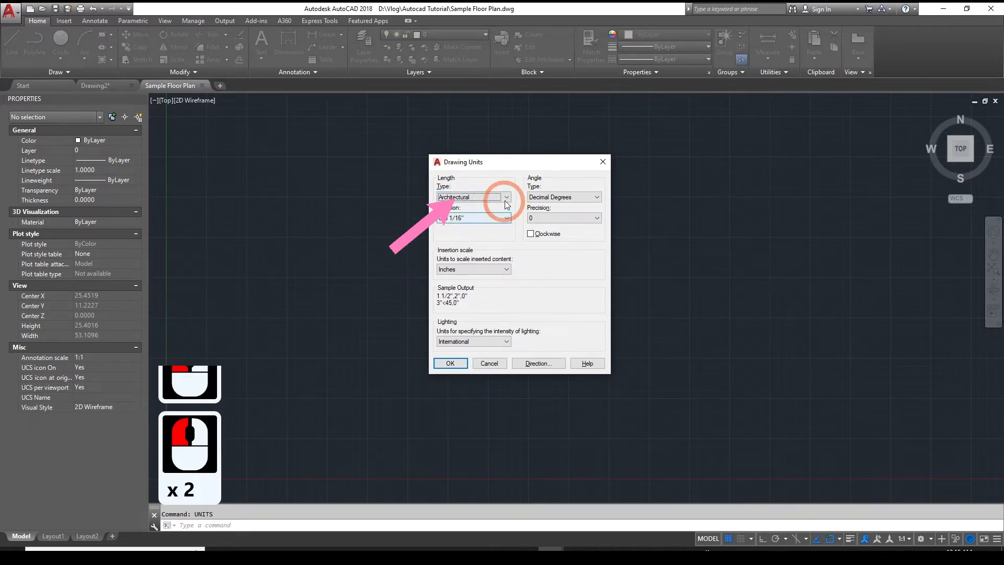
{"action": "left_click", "coordinate": [506, 198]}
{"action": "left_click", "coordinate": [483, 227]}
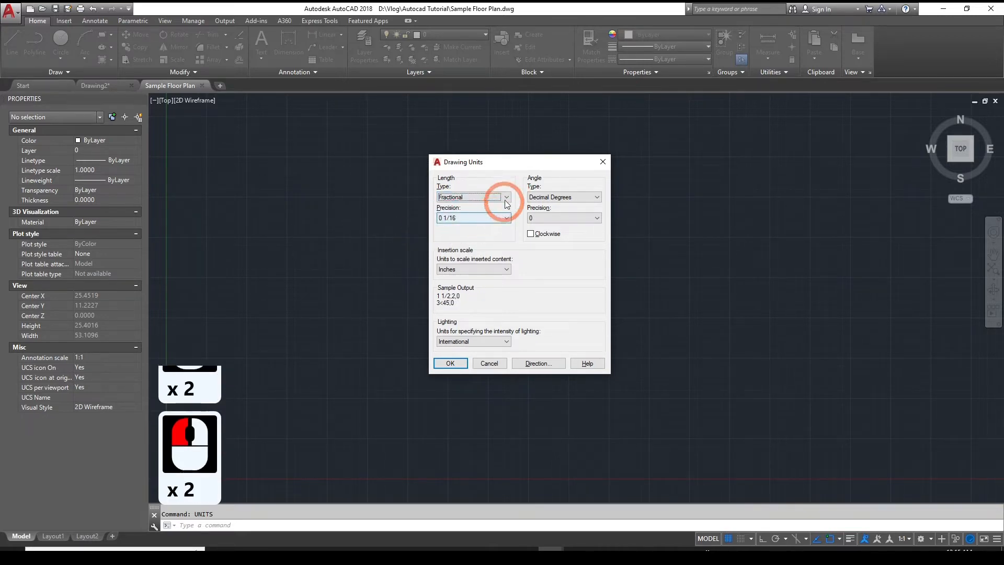
{"action": "left_click", "coordinate": [506, 199]}
{"action": "left_click", "coordinate": [481, 213]}
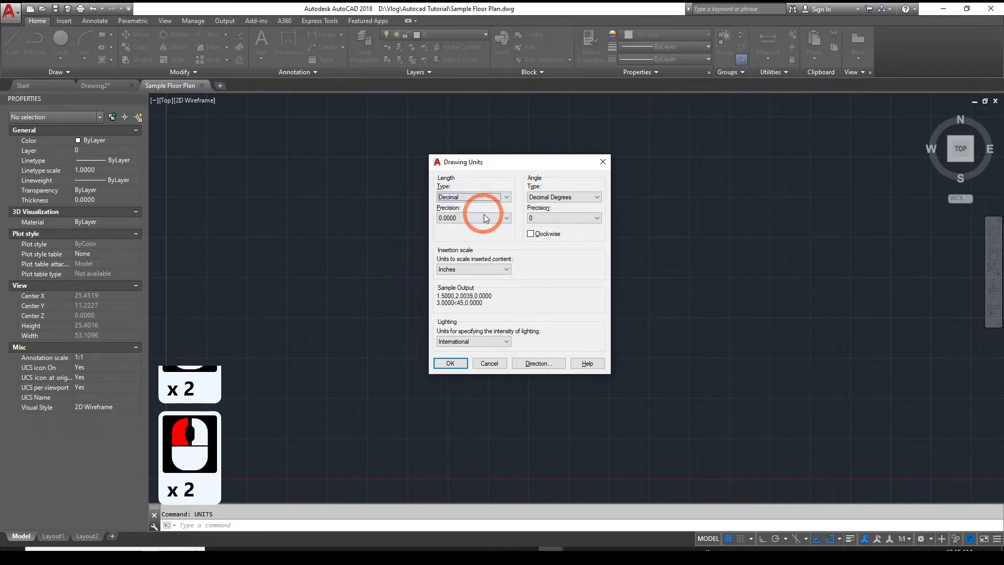
Choose a length precision of 0.0000 and set the insertion scale units to Millimeters
{"action": "left_click", "coordinate": [485, 218]}
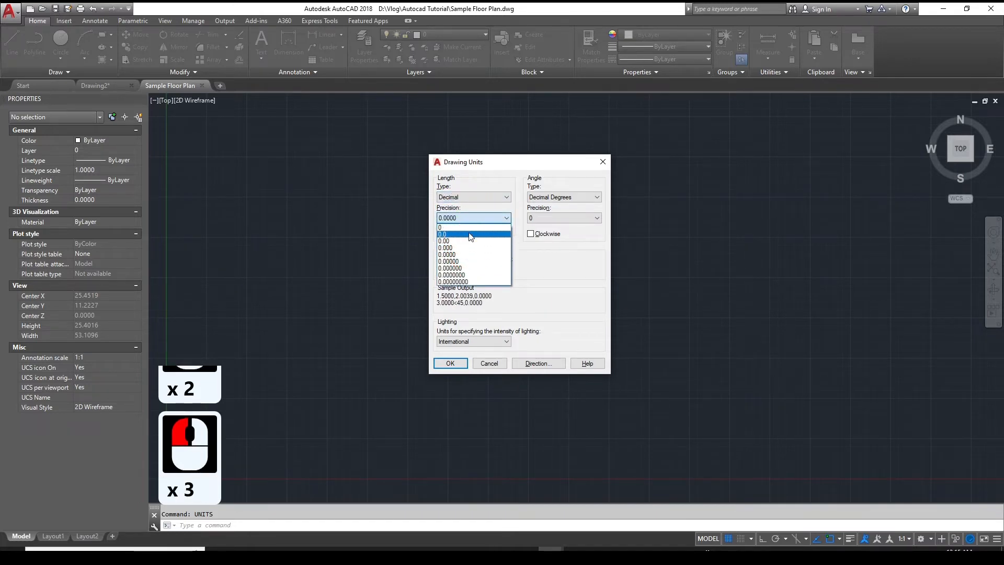
{"action": "left_click", "coordinate": [468, 255]}
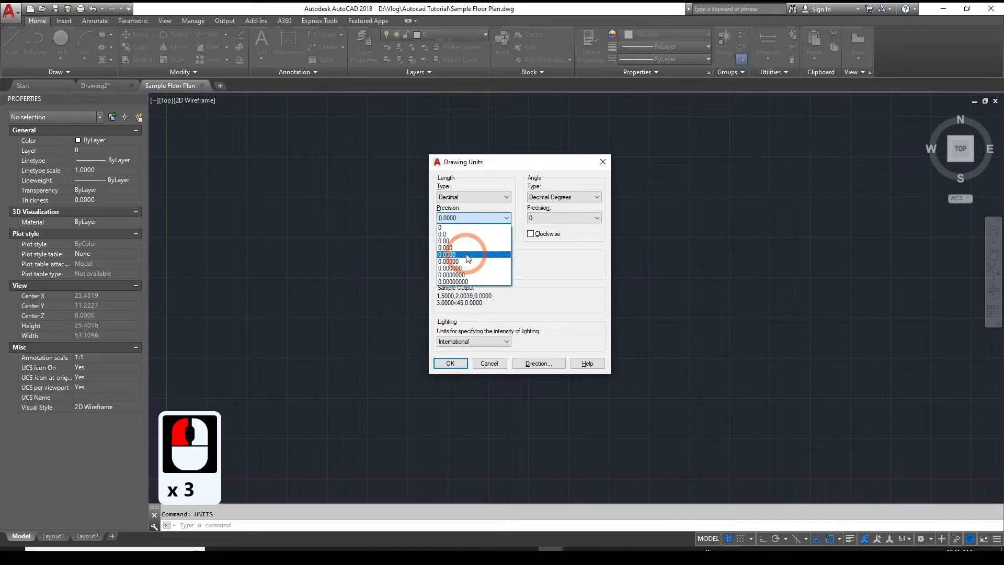
{"action": "left_click", "coordinate": [467, 255]}
{"action": "left_click", "coordinate": [493, 269]}
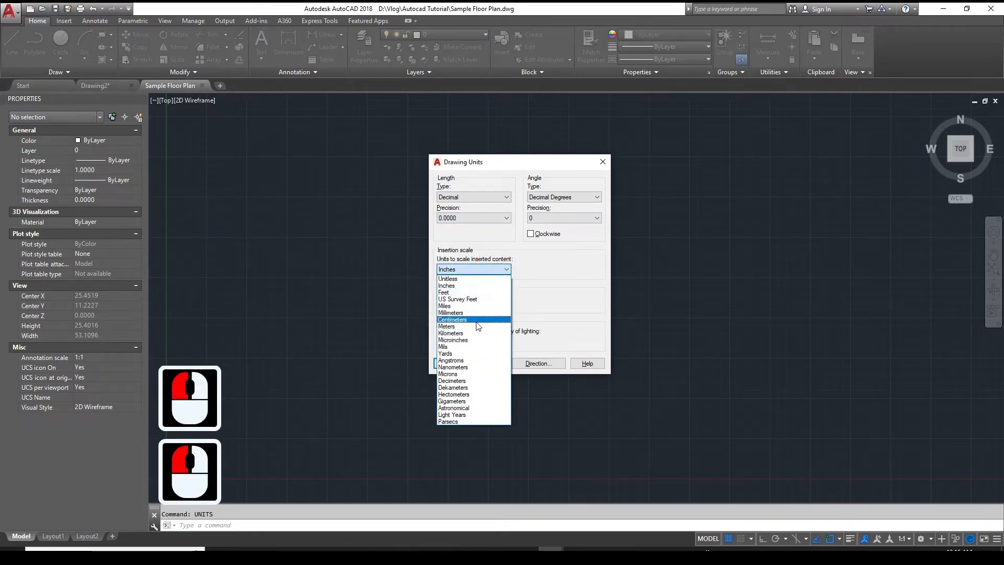
{"action": "left_click", "coordinate": [451, 313]}
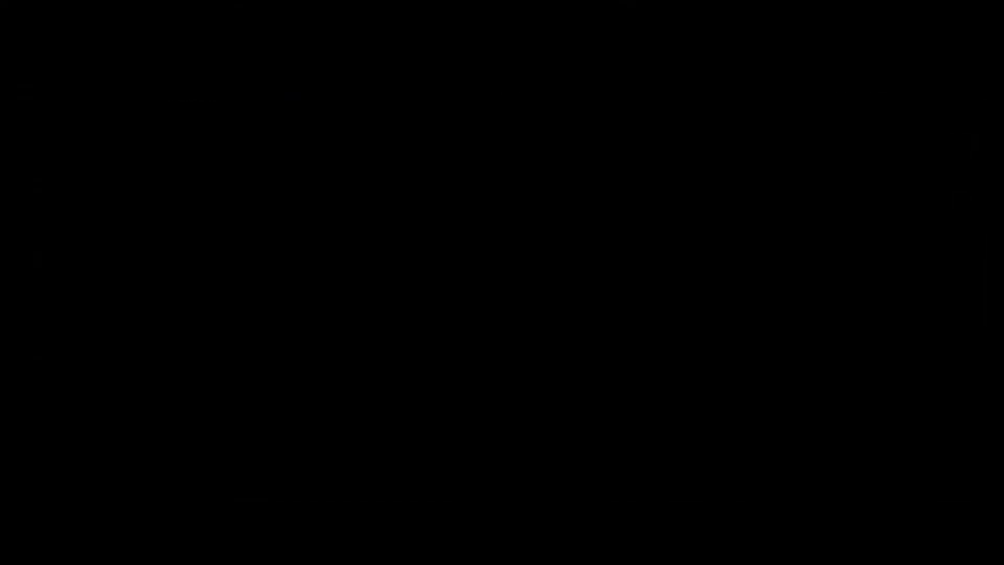
{"action": "type", "text": "d"}
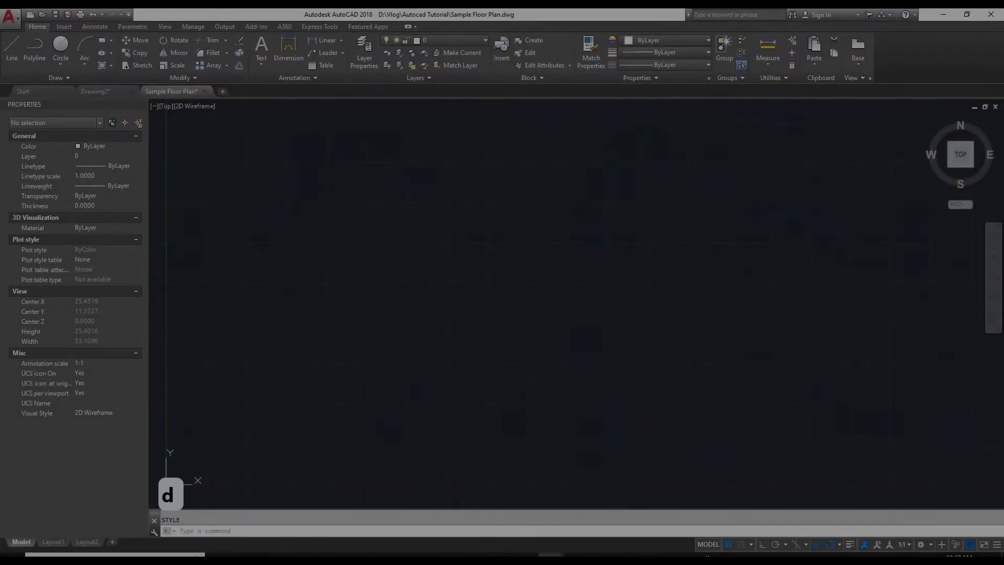
{"action": "key", "text": "Return"}
{"action": "key", "text": "Escape"}
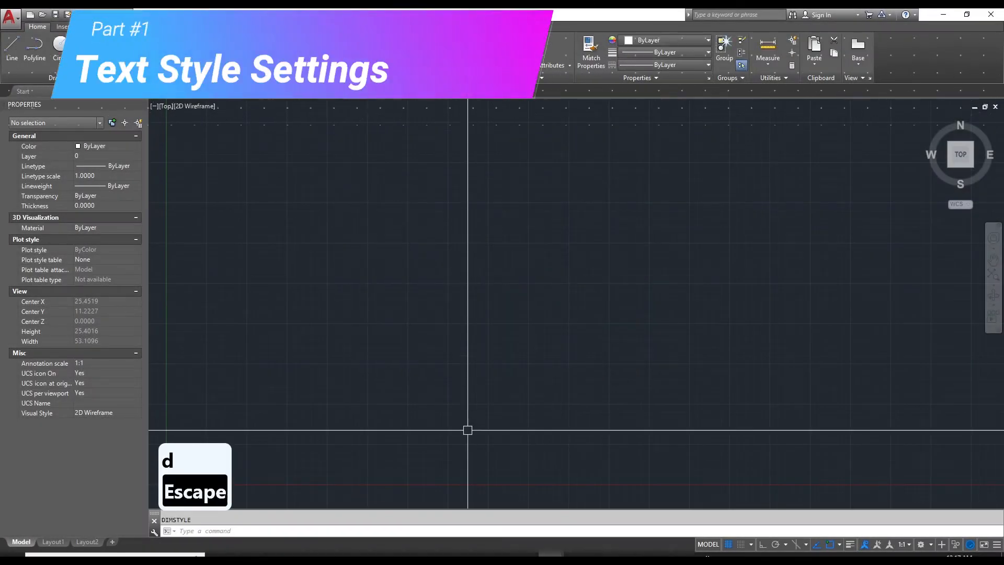
Open the text style settings with the ST command
{"action": "type", "text": "st"}
{"action": "key", "text": "Return"}
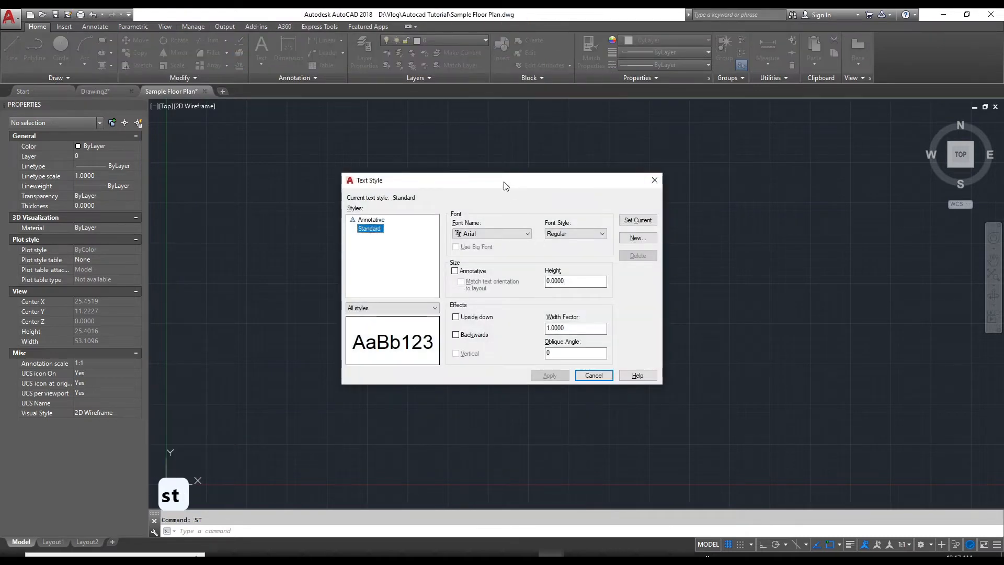
{"action": "left_click_drag", "start_coordinate": [496, 187], "coordinate": [615, 187]}
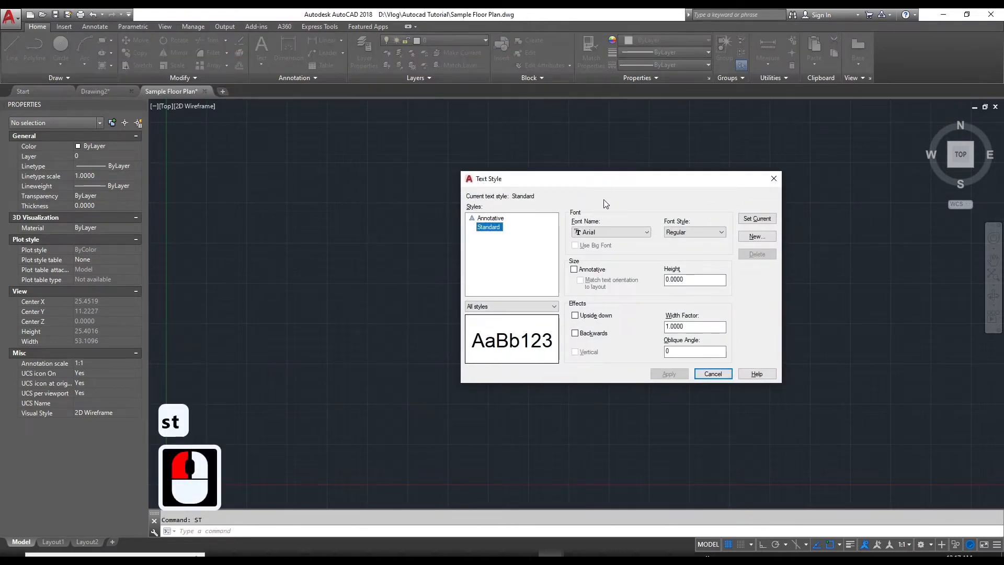
Compare the font, size and effects settings of the Annotative and Standard text styles
{"action": "left_click", "coordinate": [497, 228]}
{"action": "left_click", "coordinate": [497, 228]}
{"action": "left_click", "coordinate": [497, 230]}
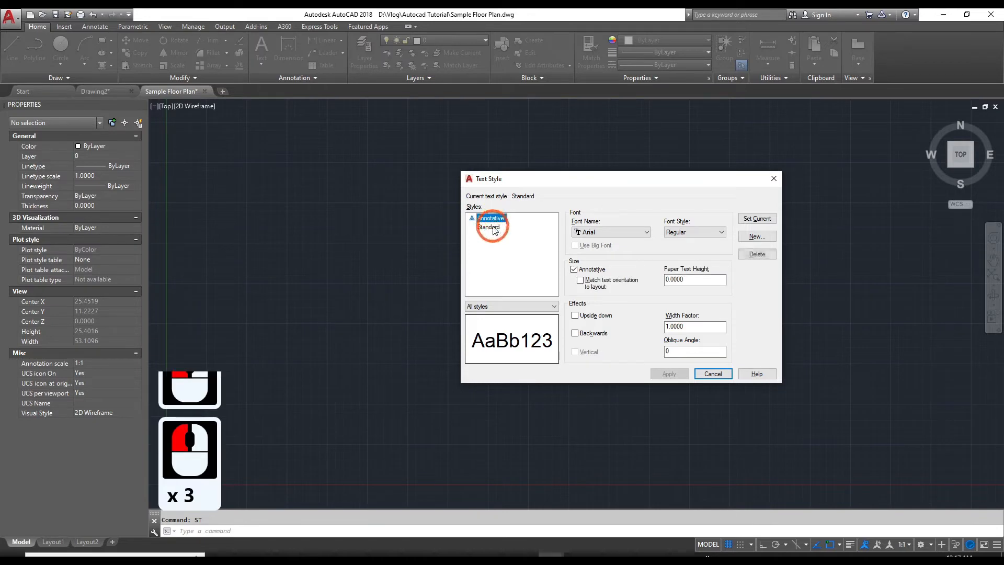
{"action": "left_click", "coordinate": [497, 233]}
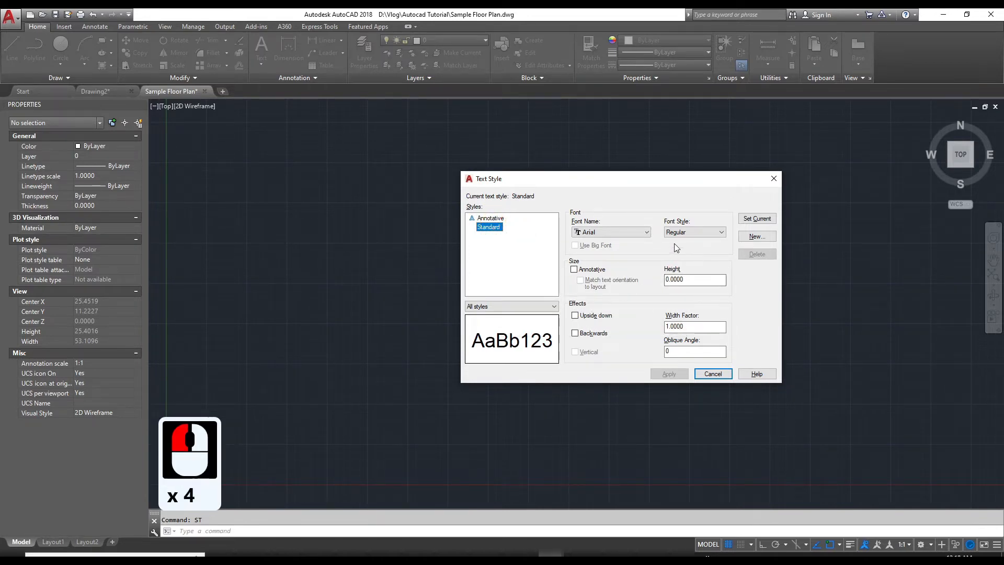
{"action": "left_click", "coordinate": [498, 225]}
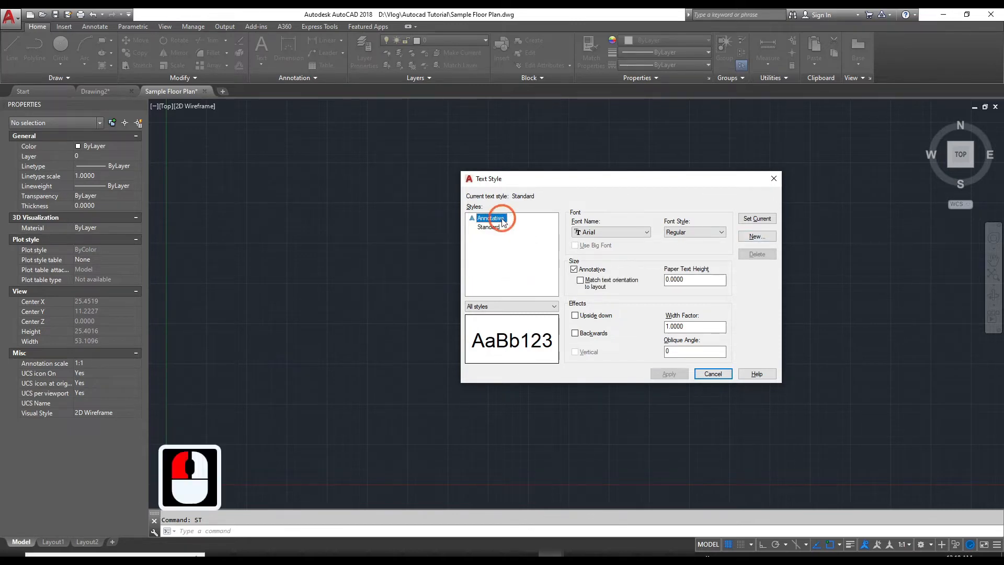
{"action": "left_click", "coordinate": [499, 224]}
{"action": "left_click", "coordinate": [499, 224]}
{"action": "left_click", "coordinate": [592, 244]}
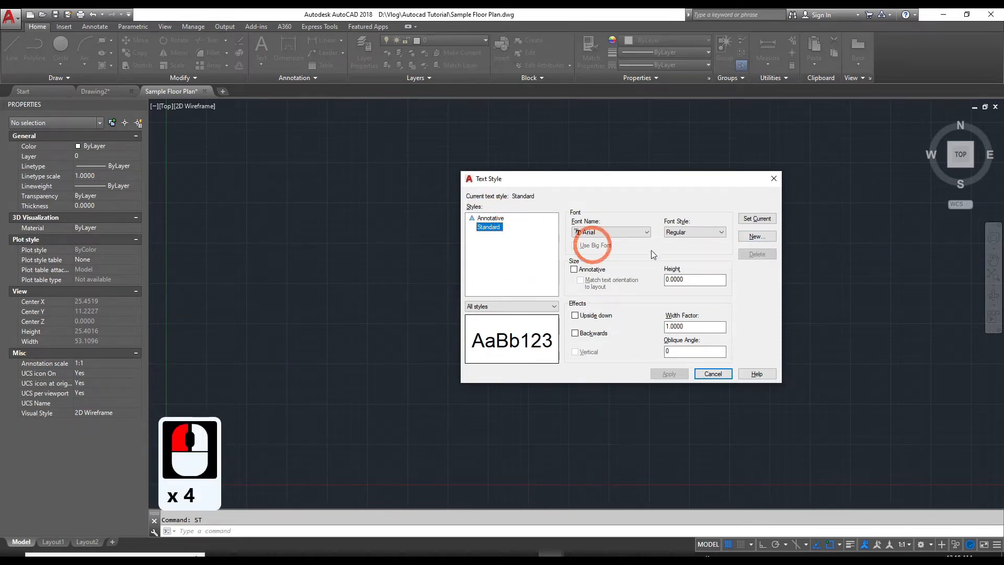
Create a new text style named Scale 100
{"action": "left_click", "coordinate": [755, 238]}
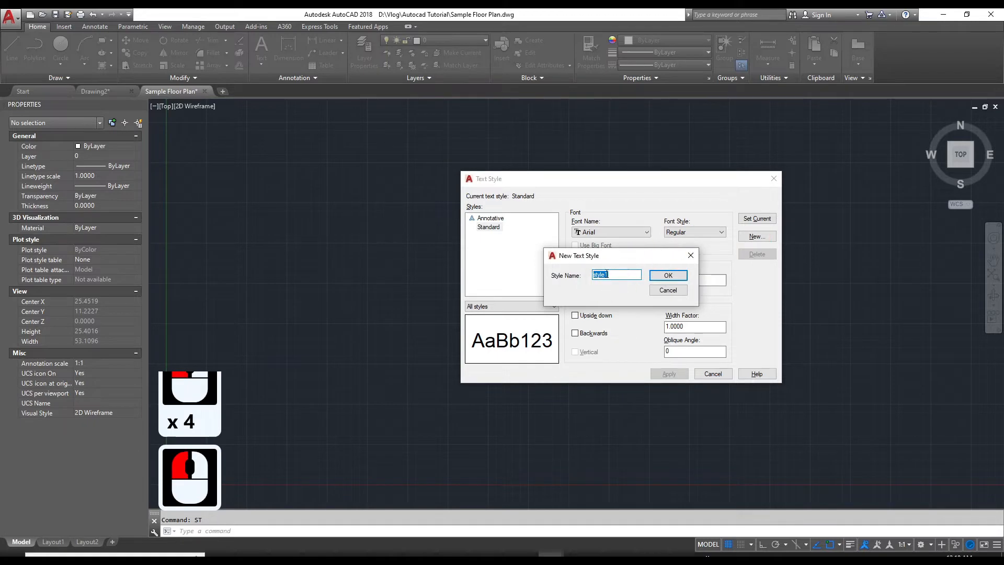
{"action": "type", "text": "S"}
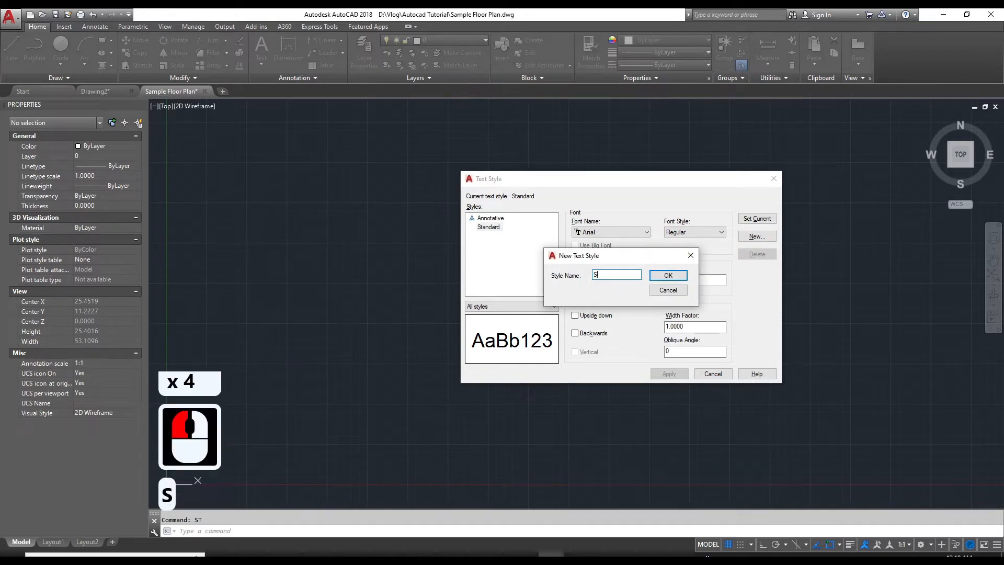
{"action": "type", "text": "cale 1"}
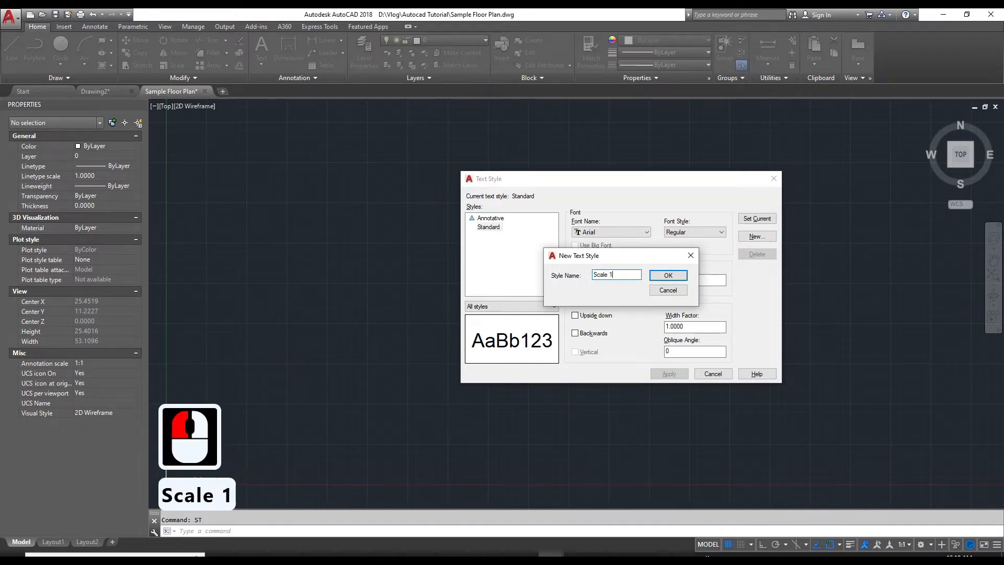
{"action": "type", "text": "00"}
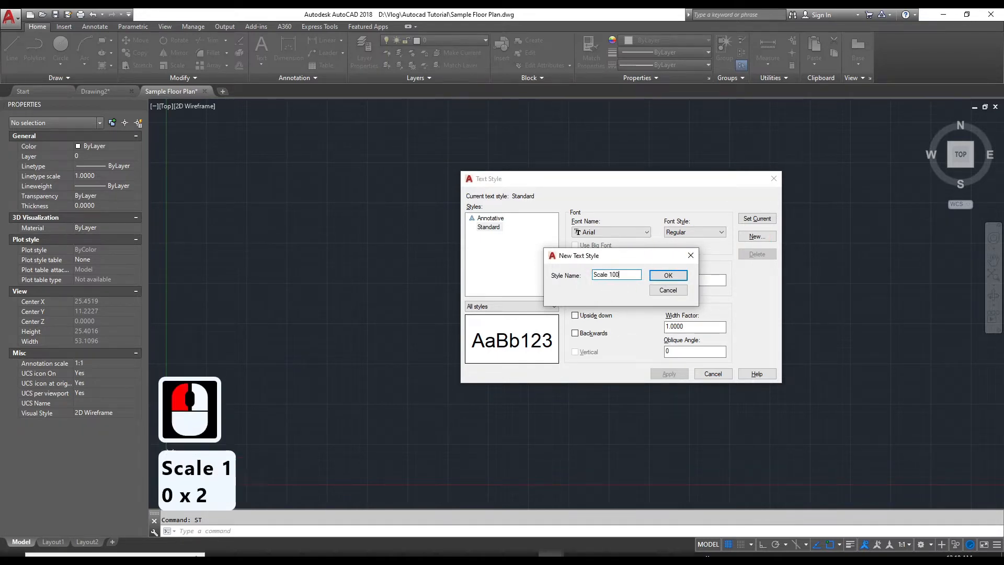
{"action": "left_click", "coordinate": [667, 277]}
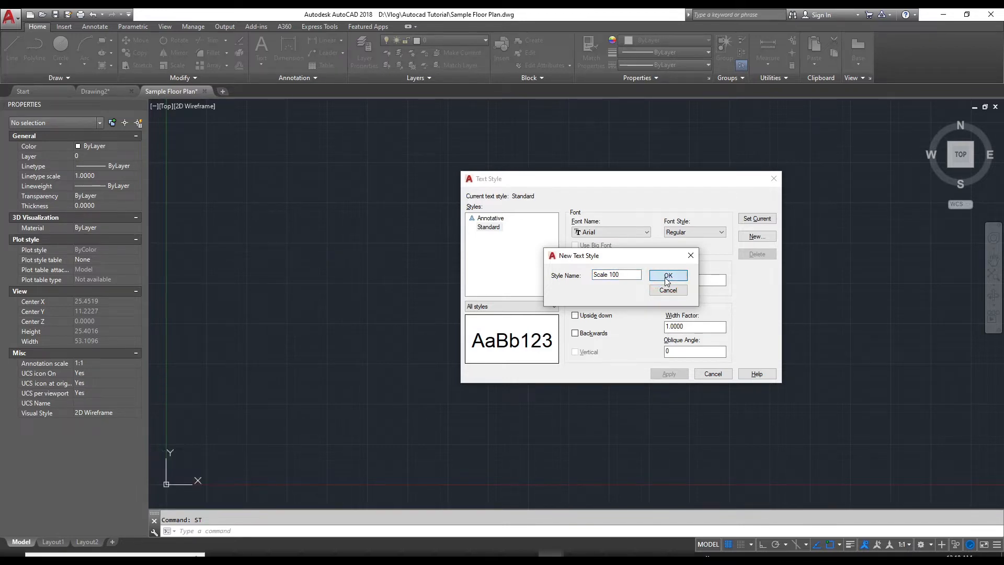
{"action": "left_click", "coordinate": [666, 278]}
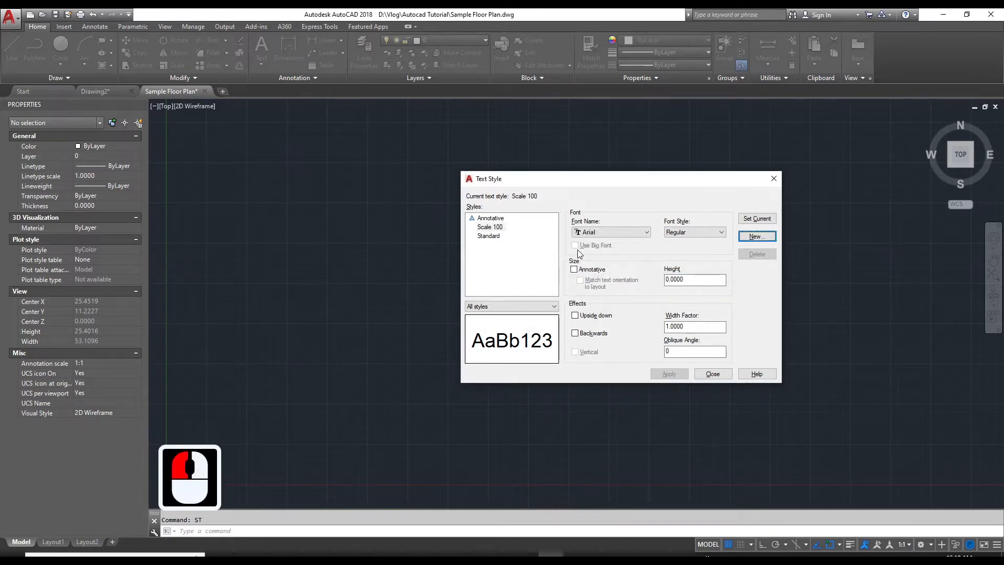
Choose the Arial font with the Regular font style for the Scale 100 text style
{"action": "left_click", "coordinate": [491, 227]}
{"action": "left_click", "coordinate": [493, 228]}
{"action": "left_click", "coordinate": [494, 230]}
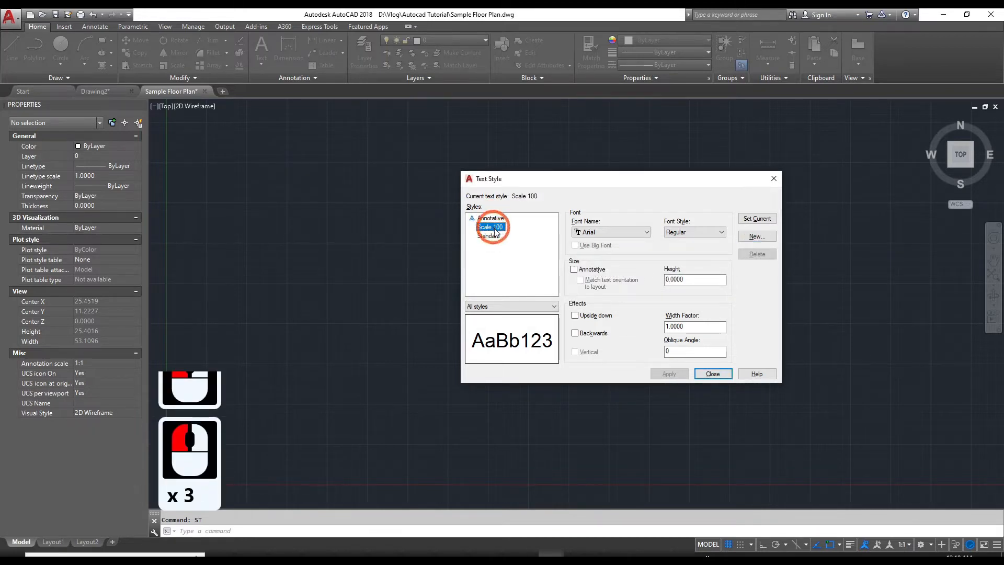
{"action": "left_click", "coordinate": [623, 233]}
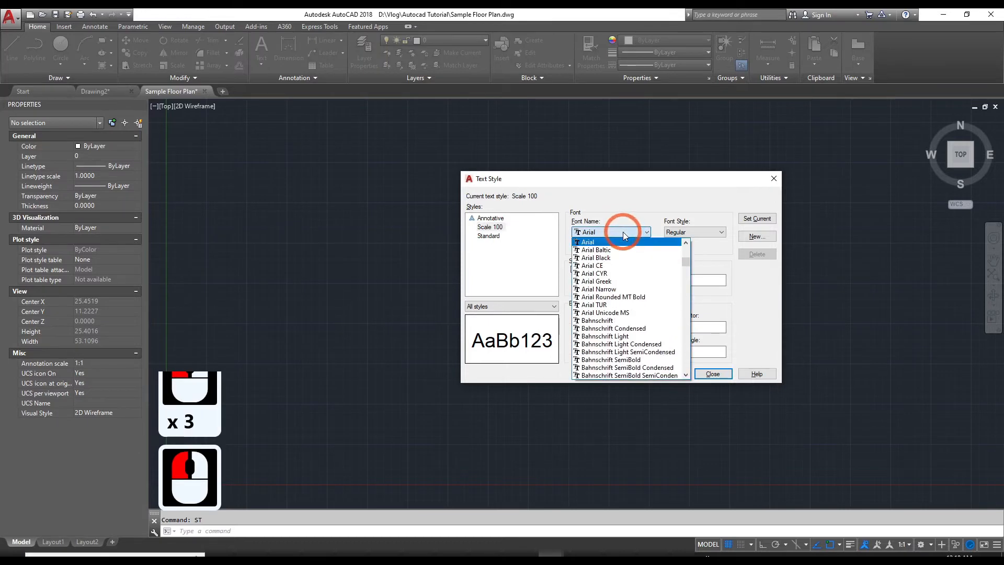
{"action": "left_click", "coordinate": [623, 231]}
{"action": "left_click", "coordinate": [620, 233]}
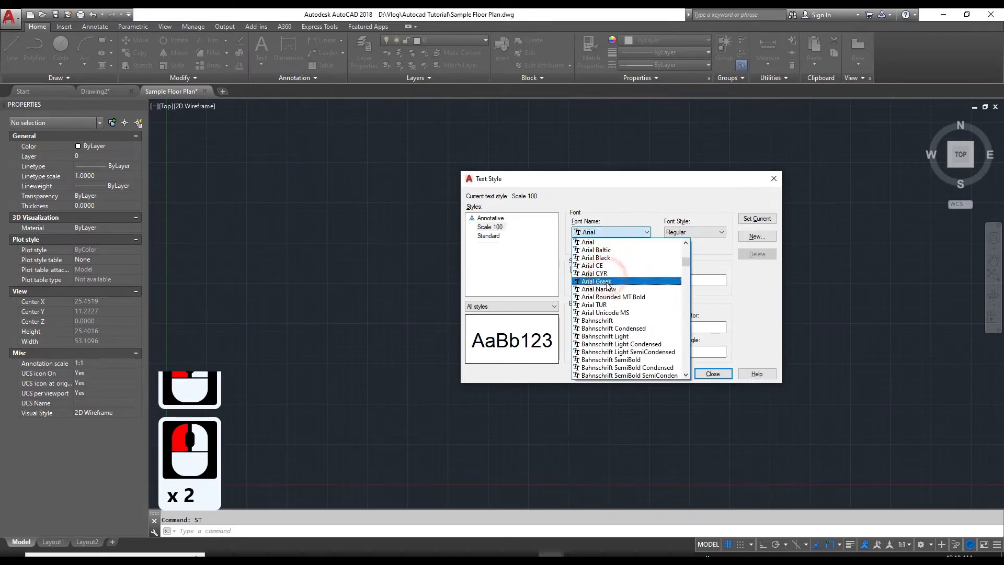
{"action": "left_click", "coordinate": [610, 241]}
{"action": "left_click", "coordinate": [676, 231]}
{"action": "left_click", "coordinate": [674, 239]}
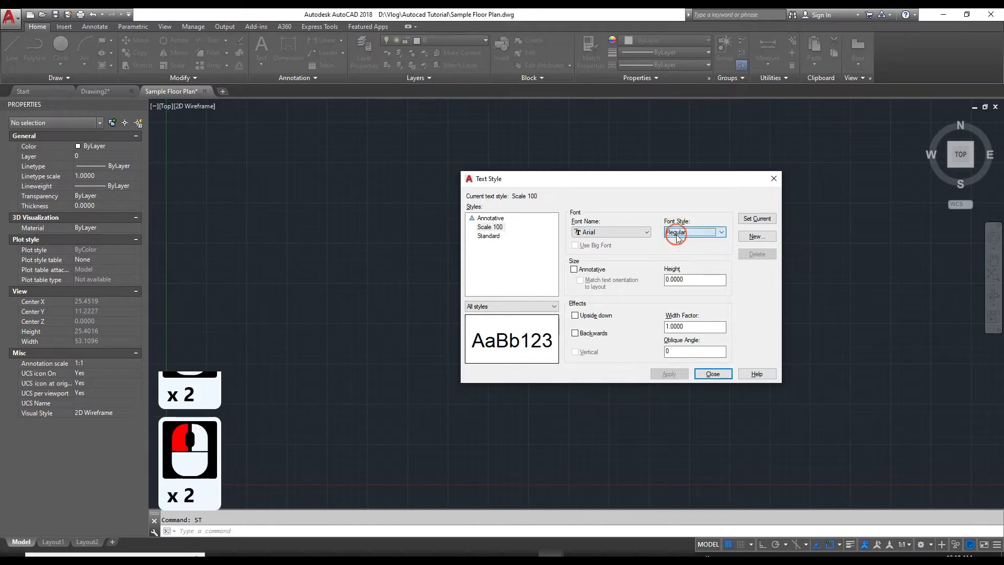
Set the text height of the Scale 100 style to 250 and apply the change
{"action": "left_click", "coordinate": [678, 280]}
{"action": "left_click", "coordinate": [685, 281]}
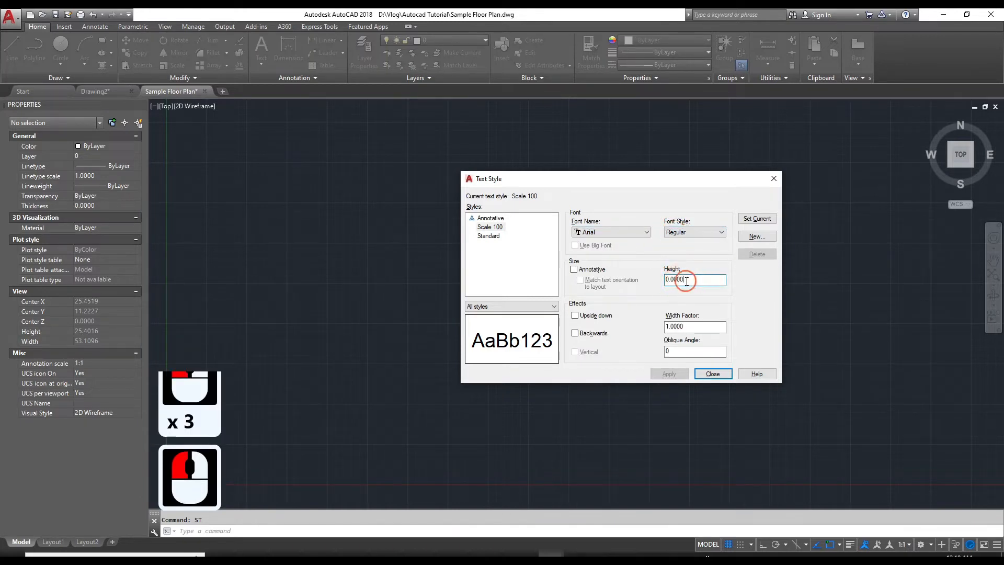
{"action": "left_click_drag", "start_coordinate": [686, 280], "coordinate": [664, 282]}
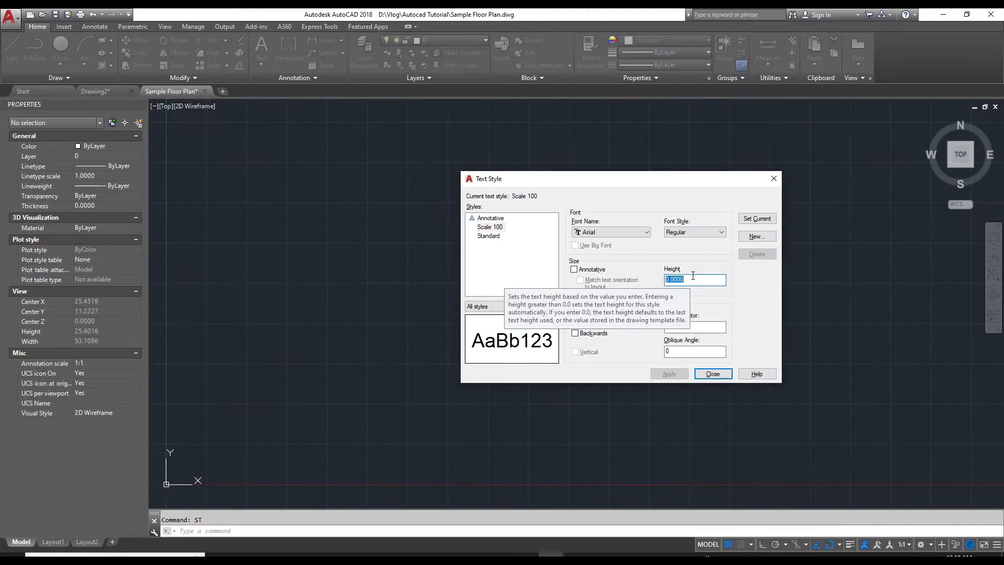
{"action": "type", "text": "1"}
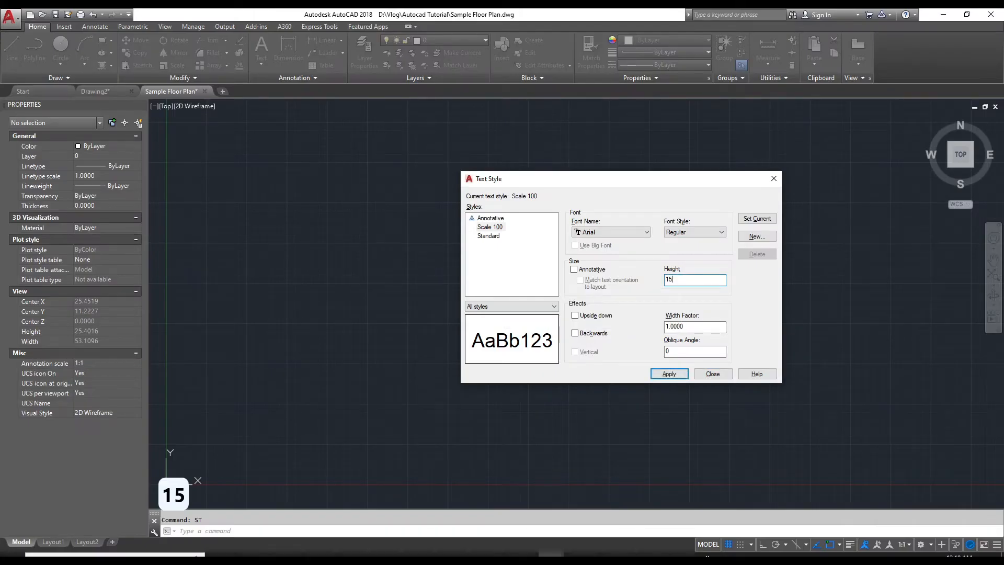
{"action": "type", "text": "5"}
{"action": "key", "text": "BackSpace"}
{"action": "key", "text": "BackSpace"}
{"action": "type", "text": "250"}
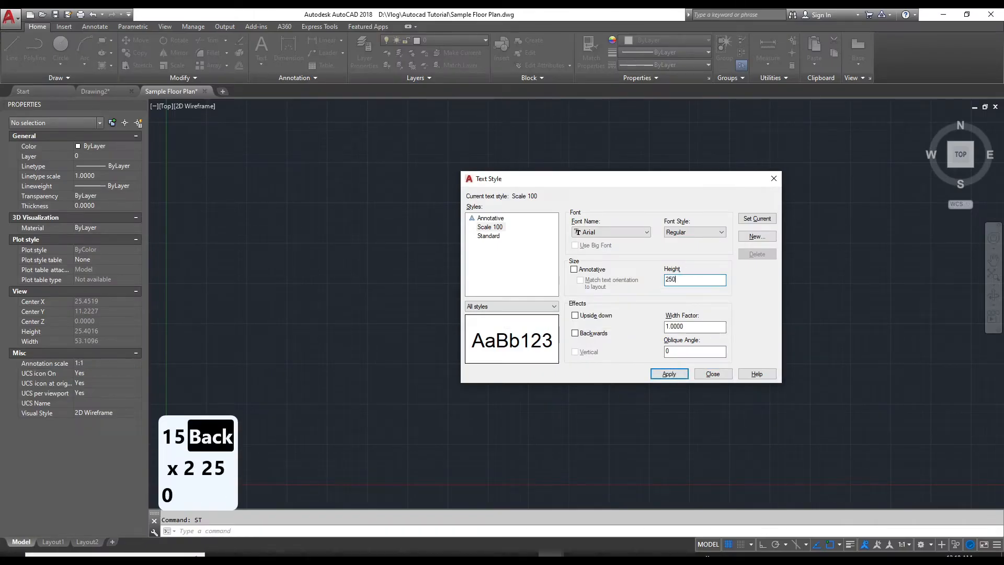
{"action": "left_click", "coordinate": [701, 260]}
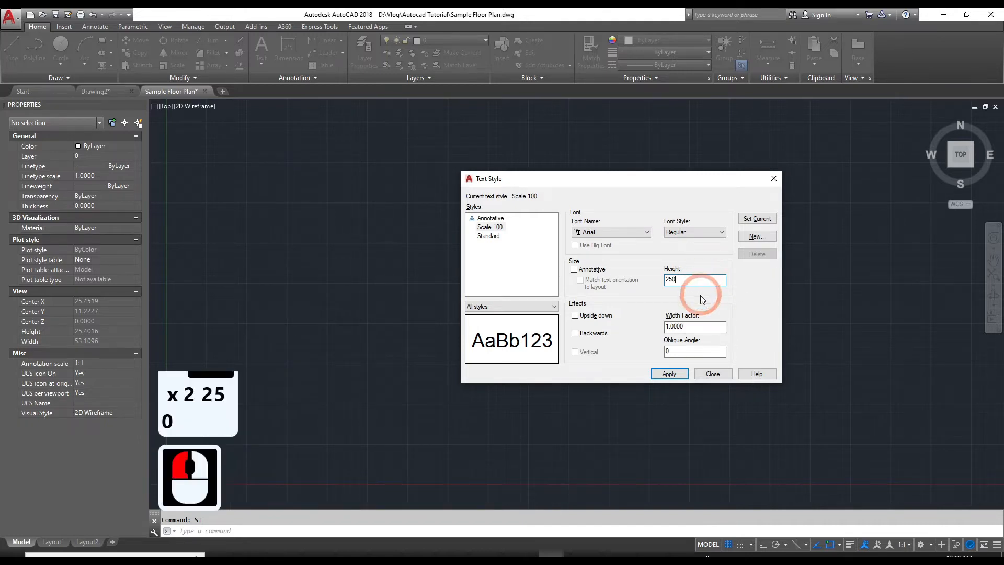
{"action": "left_click", "coordinate": [696, 285]}
{"action": "key", "text": "Tab"}
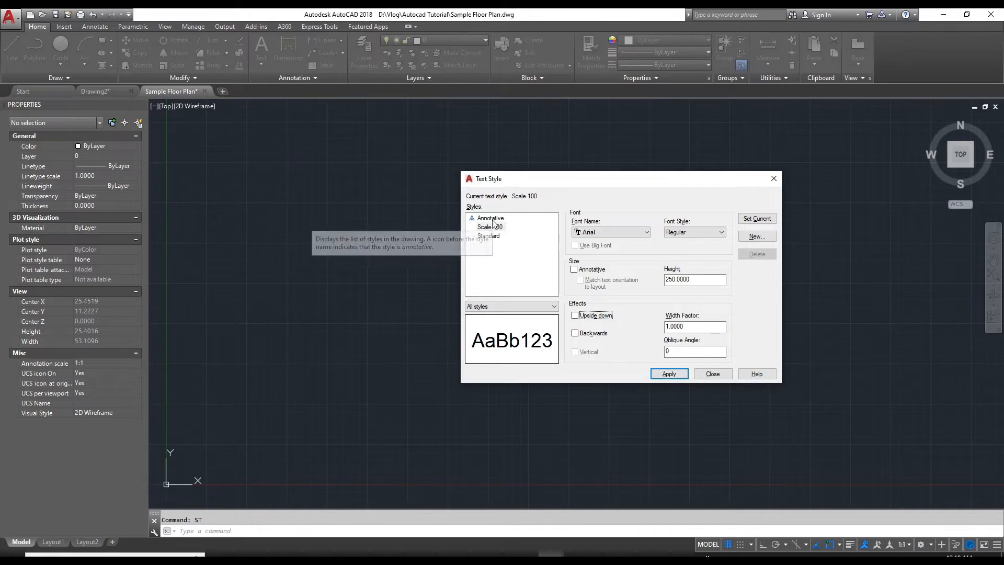
{"action": "left_click", "coordinate": [677, 372]}
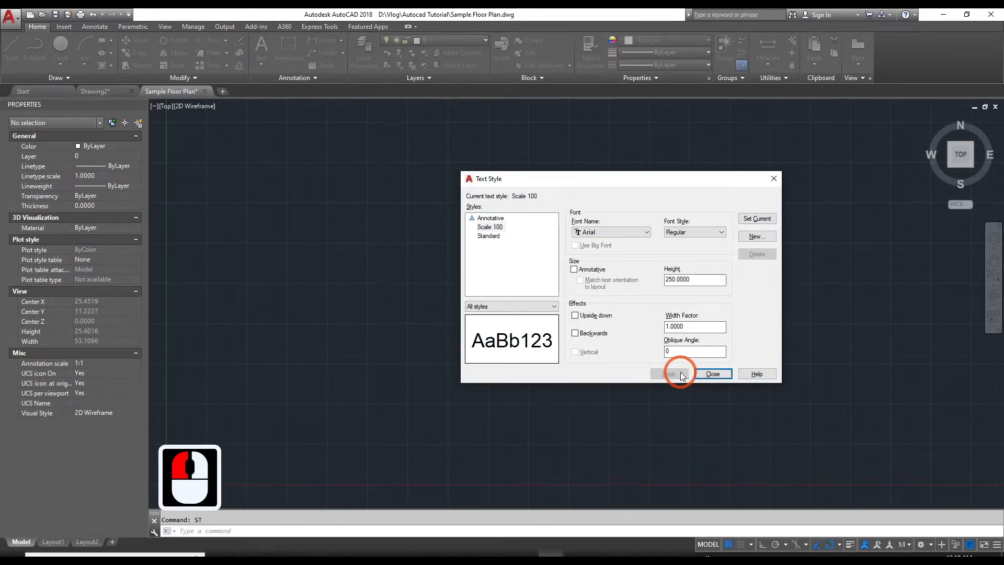
Review the three text styles, make Scale 100 the current one and close the text style settings
{"action": "left_click", "coordinate": [493, 219]}
{"action": "left_click", "coordinate": [494, 227]}
{"action": "left_click", "coordinate": [495, 235]}
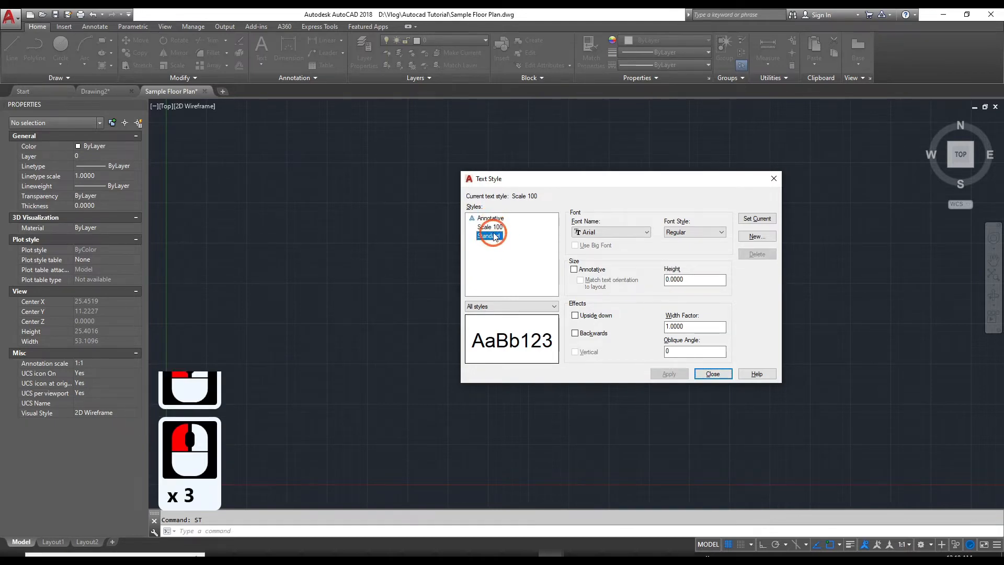
{"action": "left_click", "coordinate": [491, 218]}
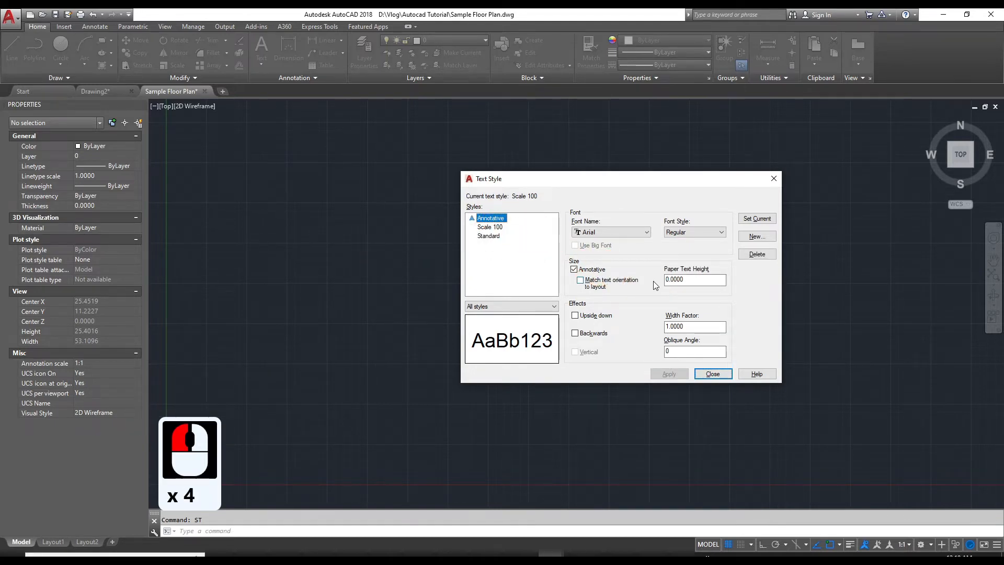
{"action": "left_click", "coordinate": [494, 227]}
{"action": "left_click", "coordinate": [495, 235]}
{"action": "left_click", "coordinate": [492, 227]}
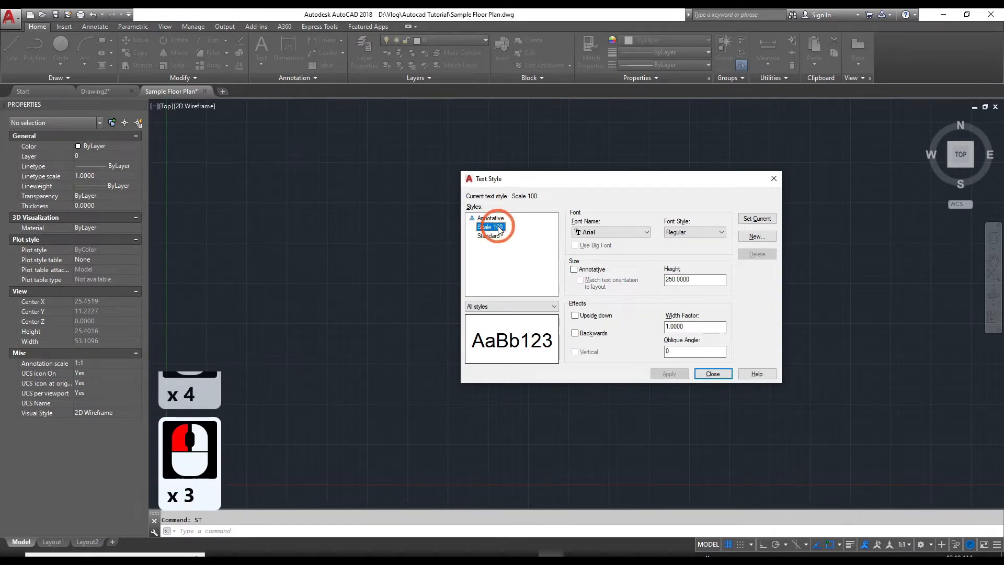
{"action": "left_click", "coordinate": [753, 222]}
{"action": "left_click", "coordinate": [715, 373]}
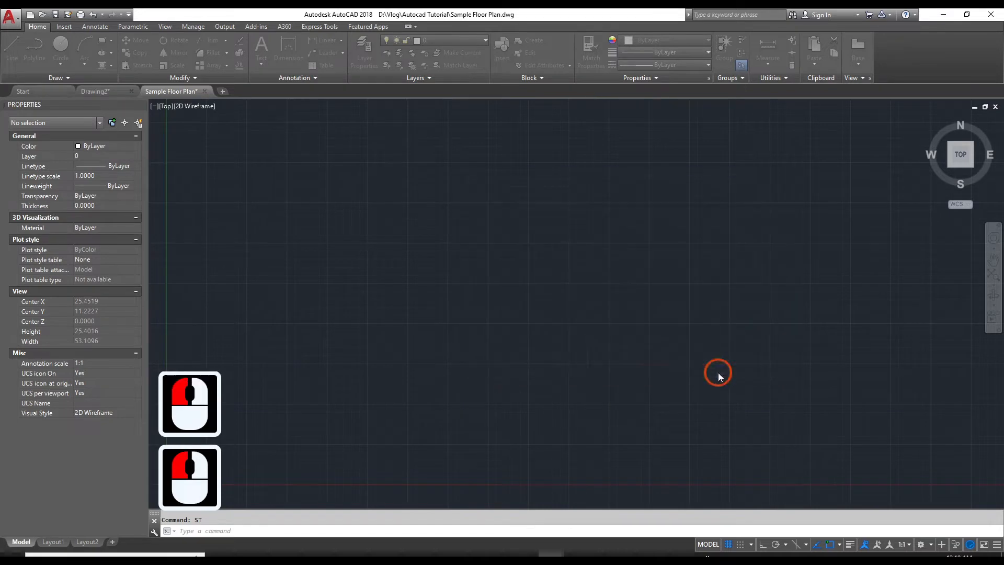
Open the Dimension Style Manager with the D command and select the Standard dimension style
{"action": "scroll", "coordinate": [501, 326], "scroll_direction": "down", "scroll_amount": 2}
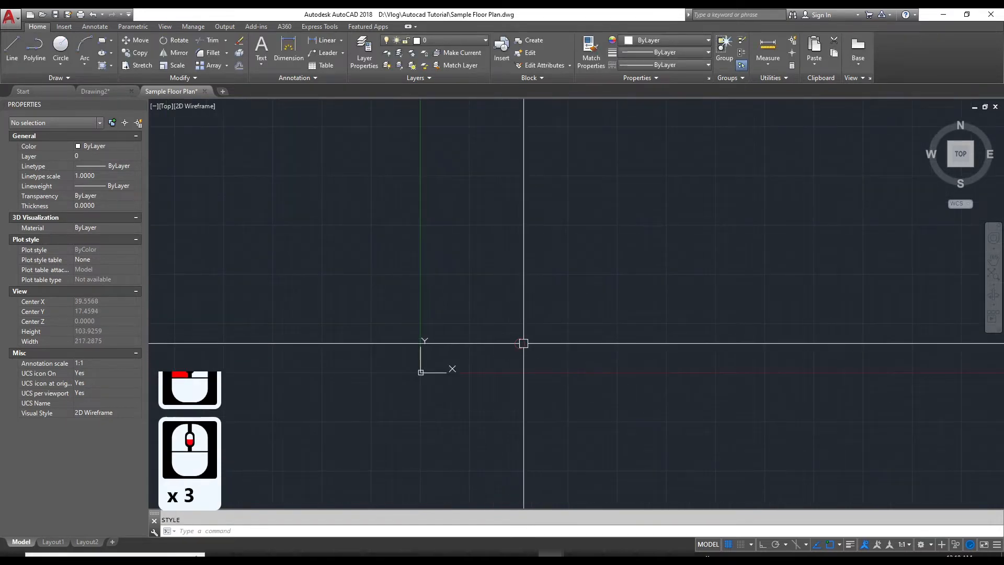
{"action": "scroll", "coordinate": [462, 340], "scroll_direction": "down", "scroll_amount": 2}
{"action": "type", "text": "d"}
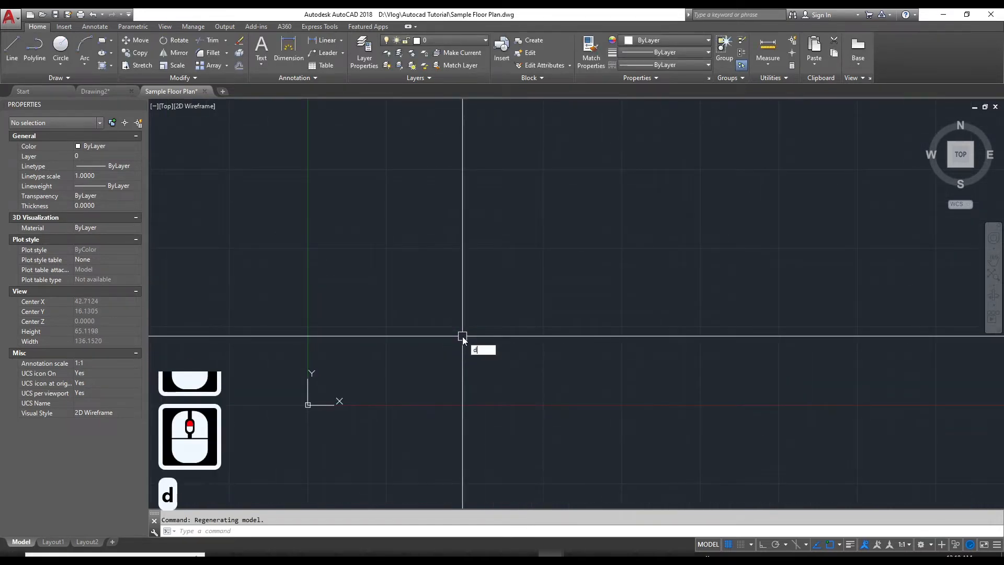
{"action": "key", "text": "Return"}
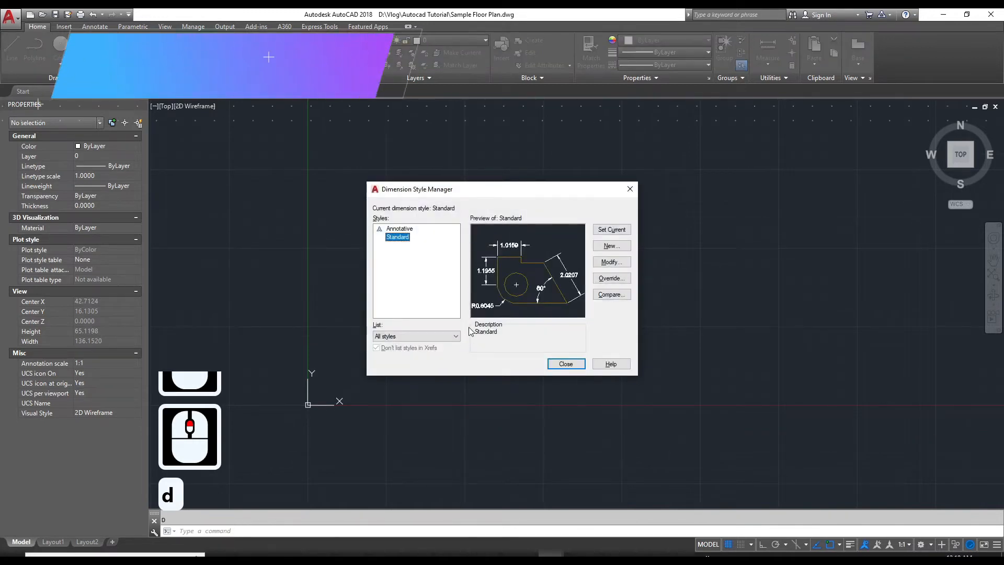
{"action": "left_click_drag", "start_coordinate": [502, 194], "coordinate": [552, 197]}
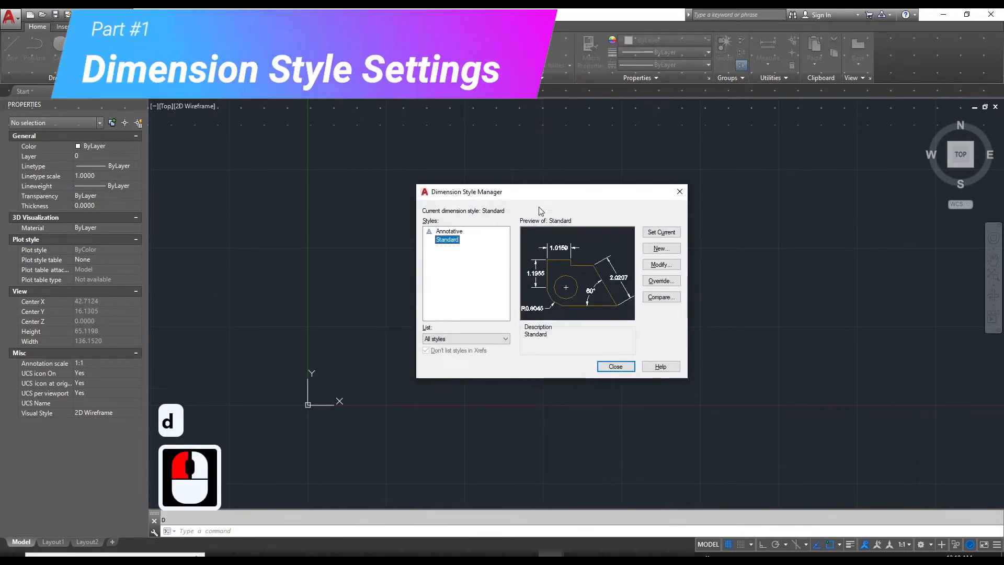
{"action": "left_click", "coordinate": [455, 240]}
{"action": "left_click", "coordinate": [453, 236]}
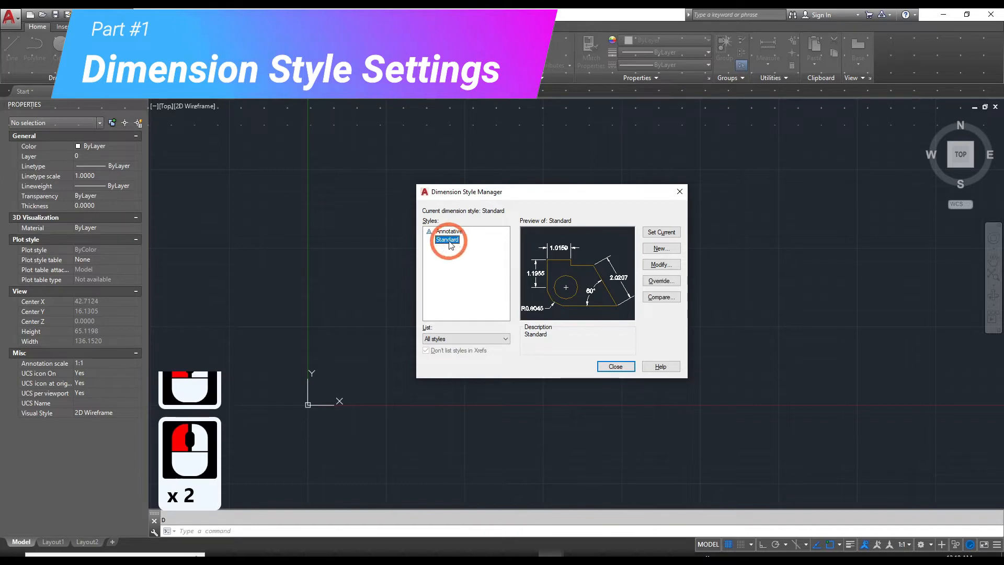
{"action": "double_click", "coordinate": [453, 237]}
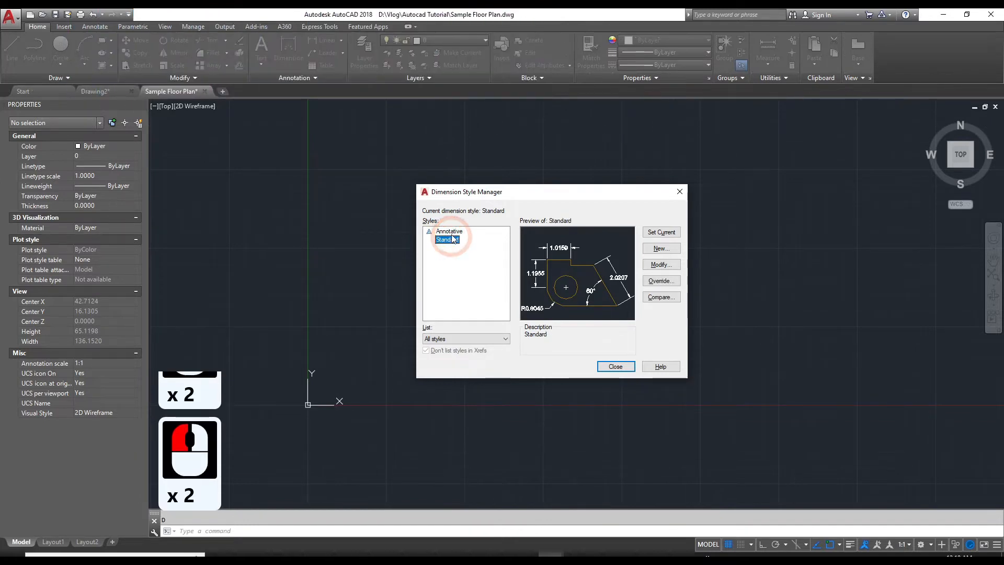
{"action": "double_click", "coordinate": [452, 240]}
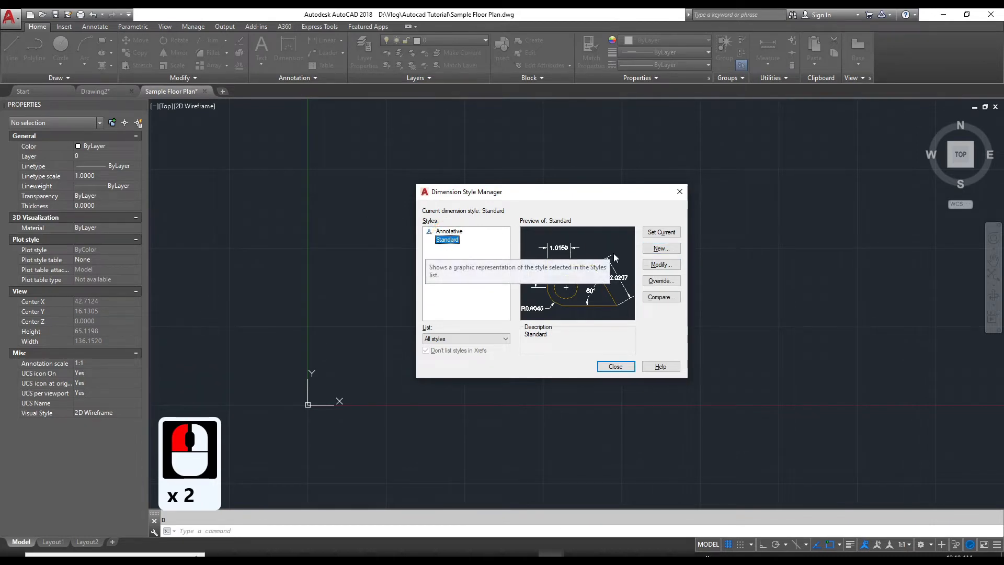
Create a new dimension style named My Dimension, starting with Standard, and continue to its detailed settings
{"action": "left_click", "coordinate": [658, 250]}
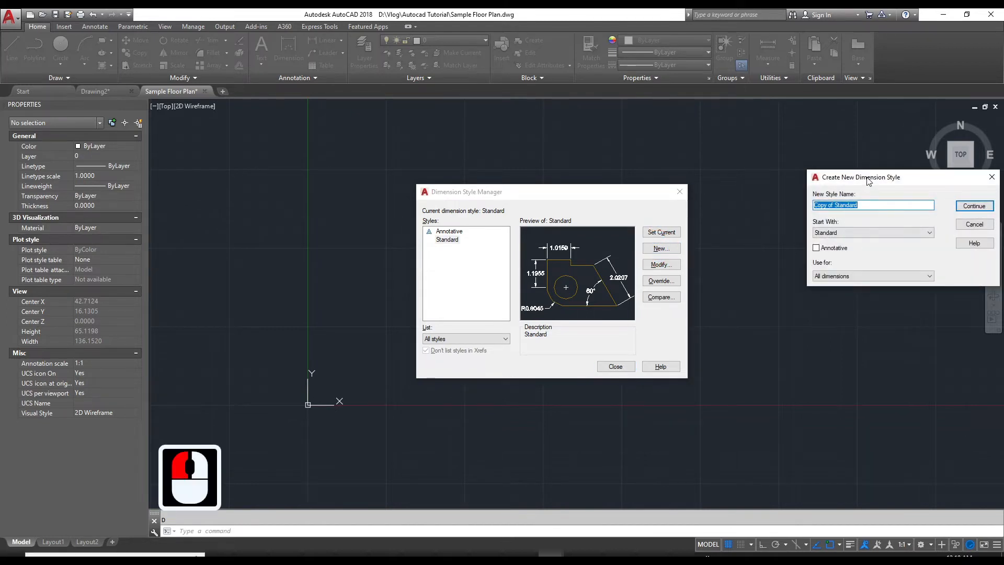
{"action": "left_click_drag", "start_coordinate": [867, 181], "coordinate": [723, 224]}
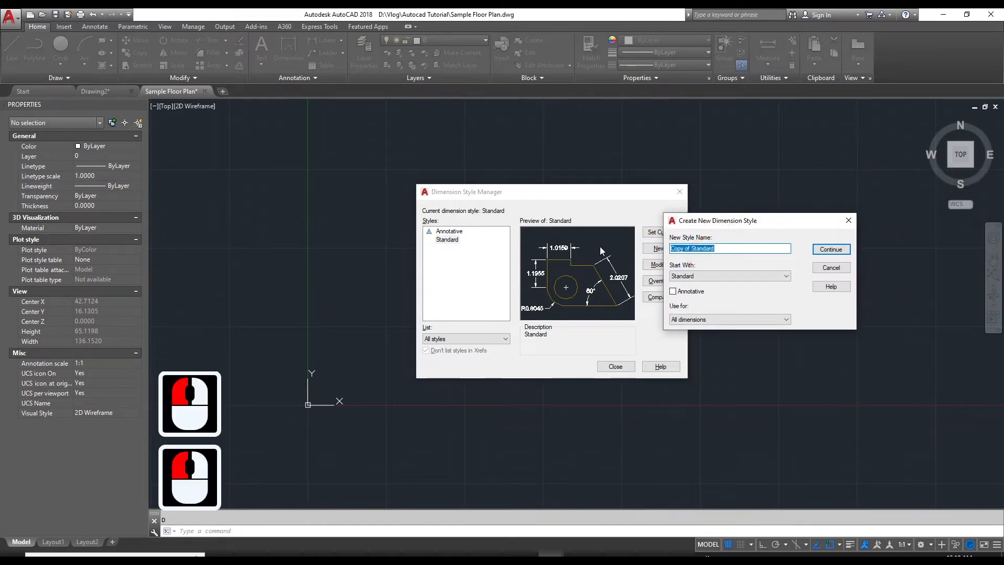
{"action": "left_click", "coordinate": [695, 281]}
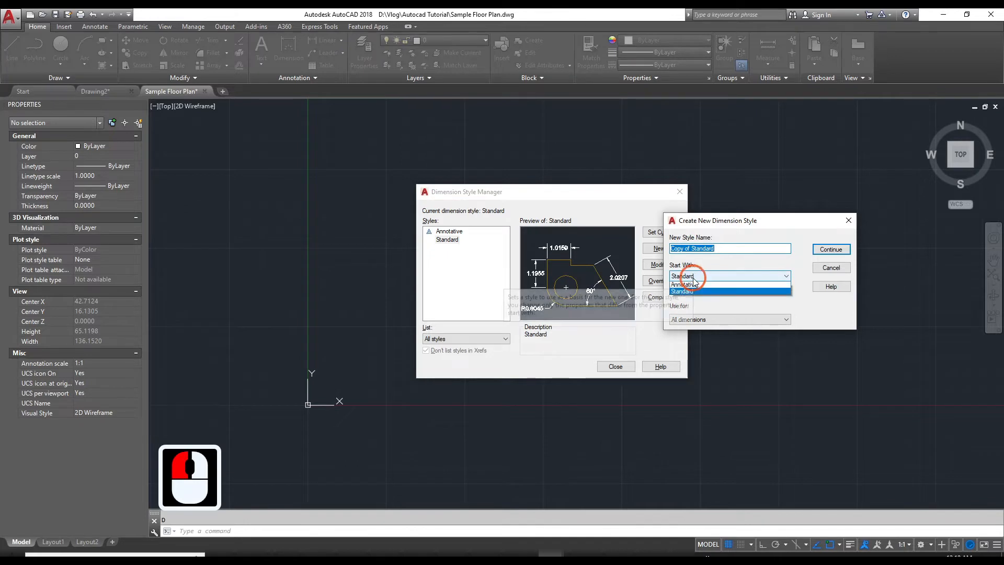
{"action": "left_click", "coordinate": [691, 292]}
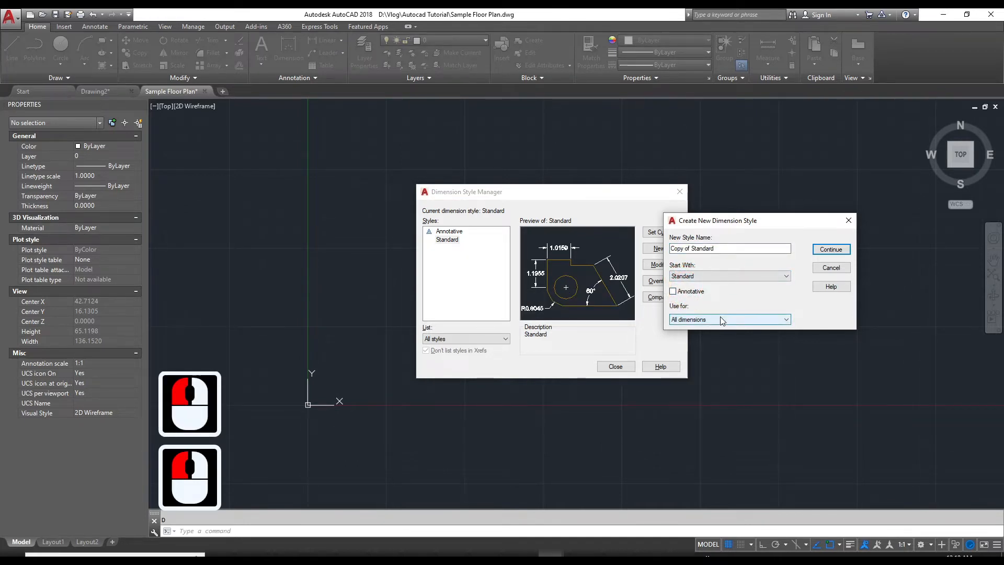
{"action": "left_click_drag", "start_coordinate": [717, 245], "coordinate": [646, 248]}
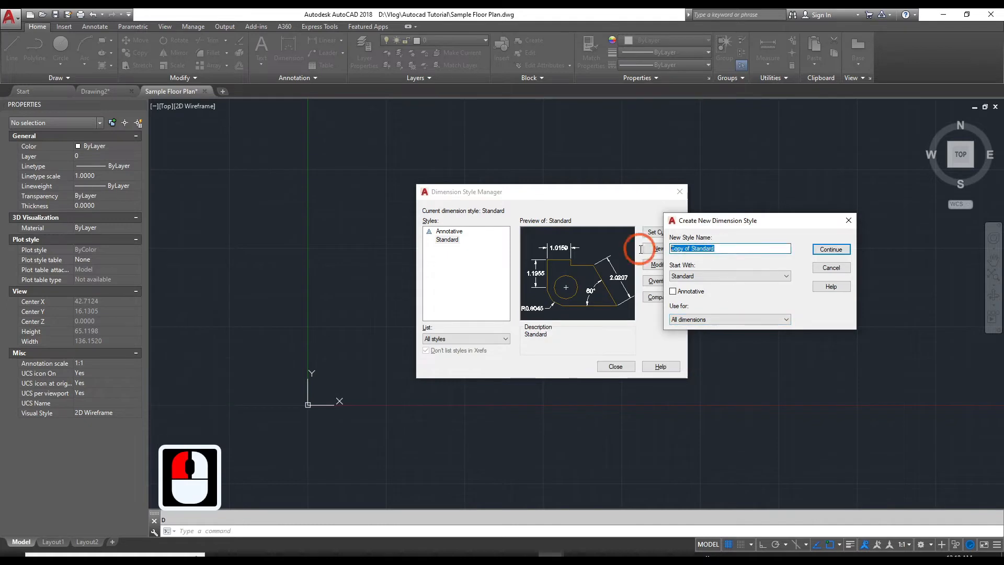
{"action": "type", "text": "My Dimension"}
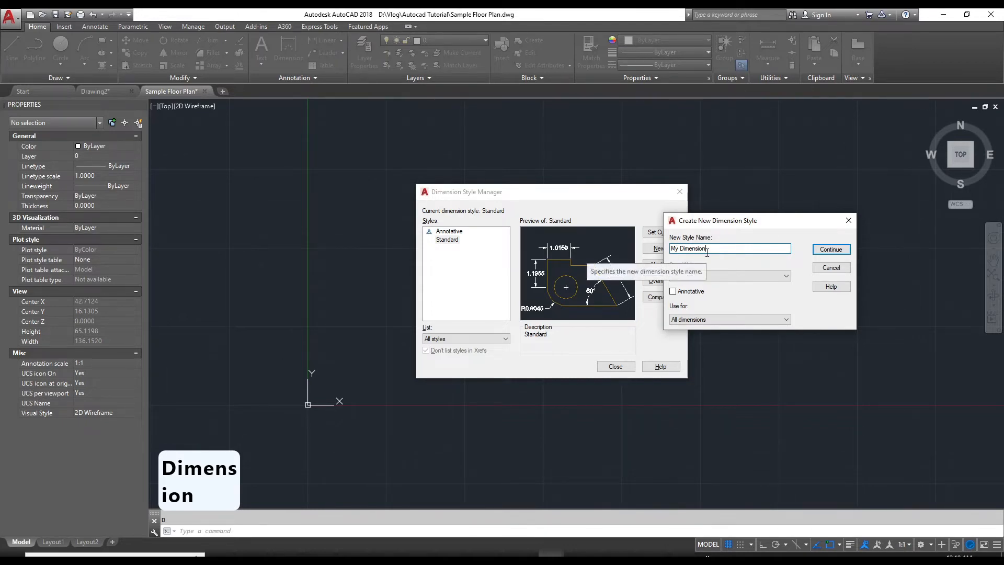
{"action": "left_click", "coordinate": [828, 252]}
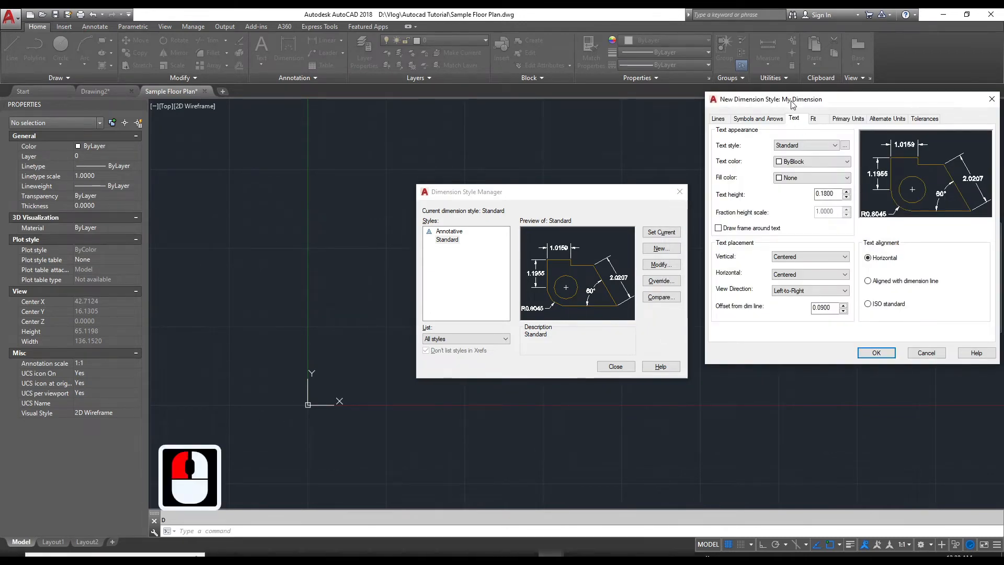
Make Scale 100 the current text style and assign it as the text style of the My Dimension style
{"action": "left_click_drag", "start_coordinate": [792, 105], "coordinate": [514, 121]}
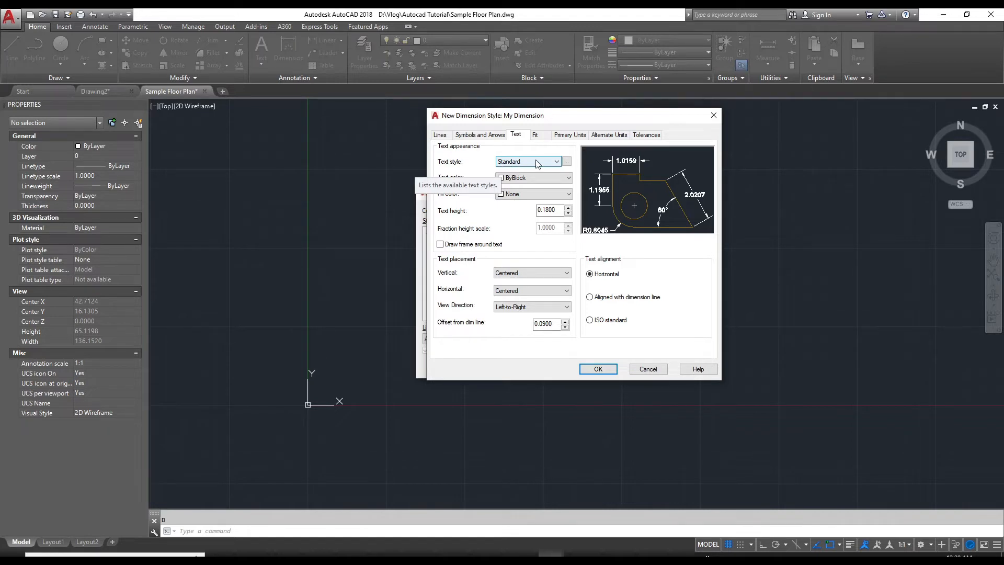
{"action": "left_click", "coordinate": [566, 161]}
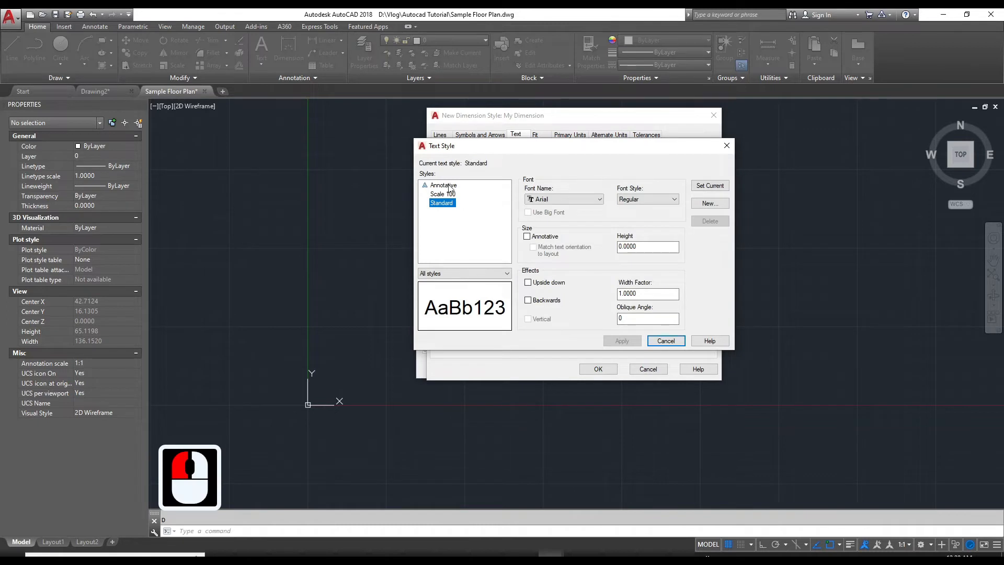
{"action": "left_click", "coordinate": [448, 195]}
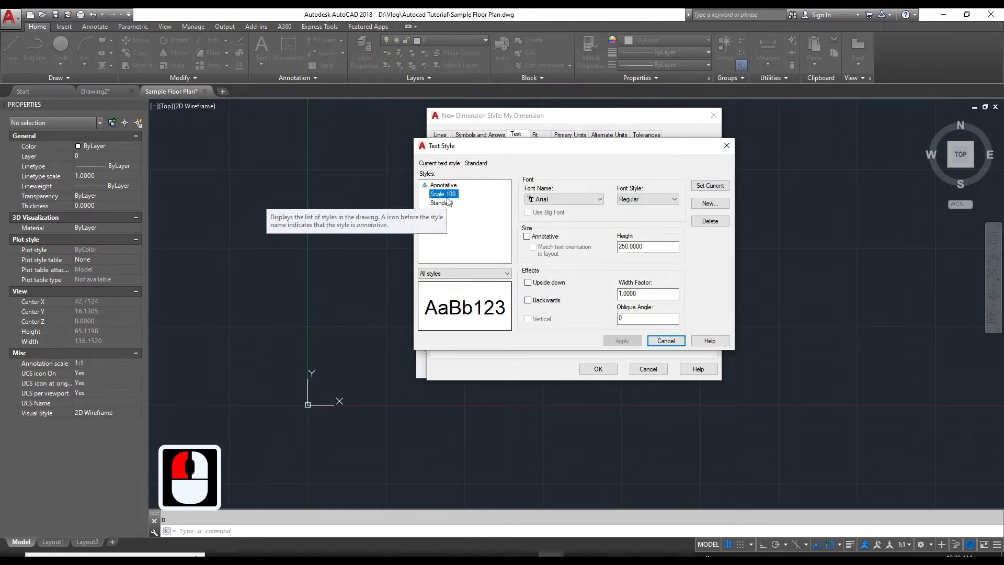
{"action": "double_click", "coordinate": [448, 196]}
{"action": "left_click", "coordinate": [448, 195]}
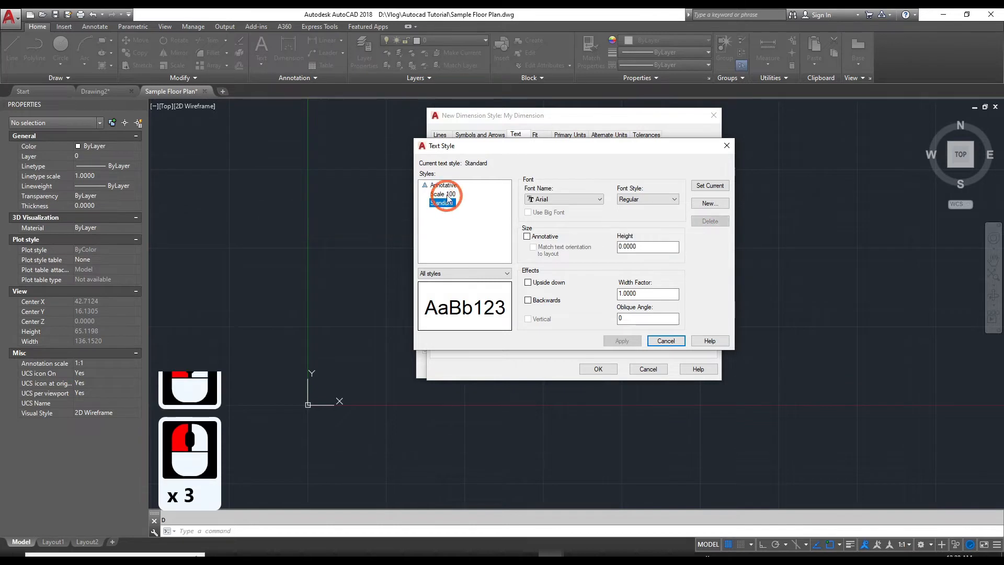
{"action": "left_click", "coordinate": [448, 195]}
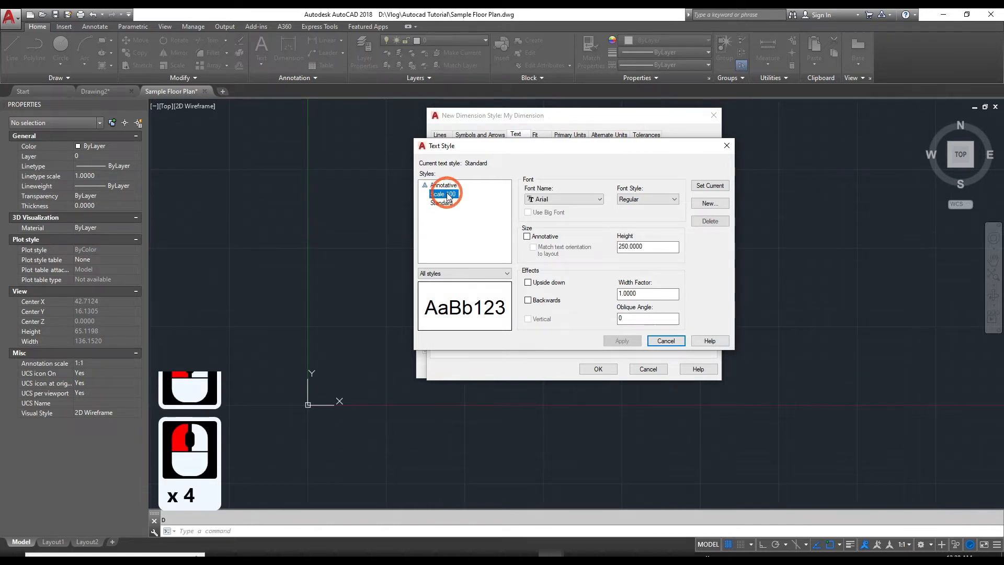
{"action": "left_click", "coordinate": [709, 186]}
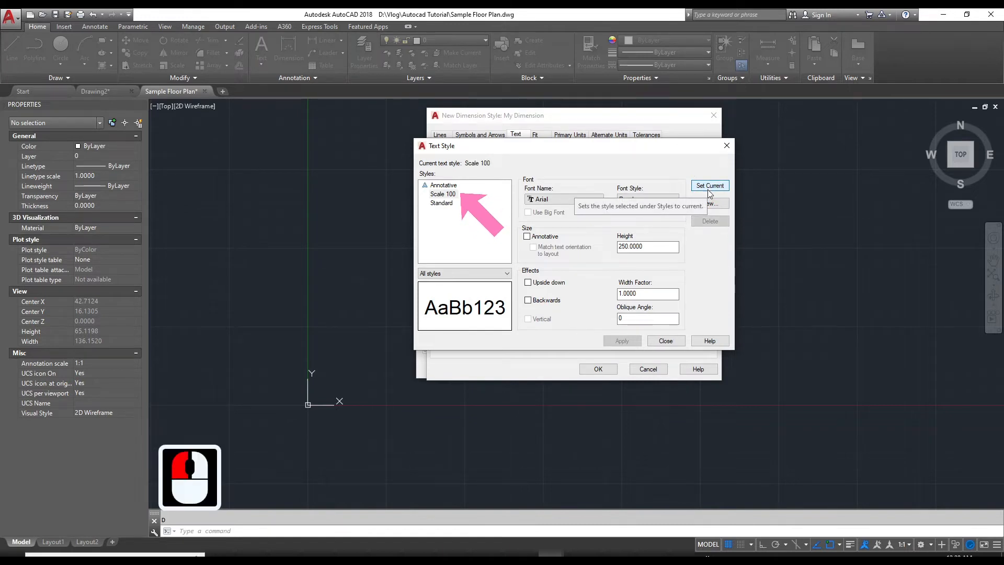
{"action": "left_click", "coordinate": [665, 341]}
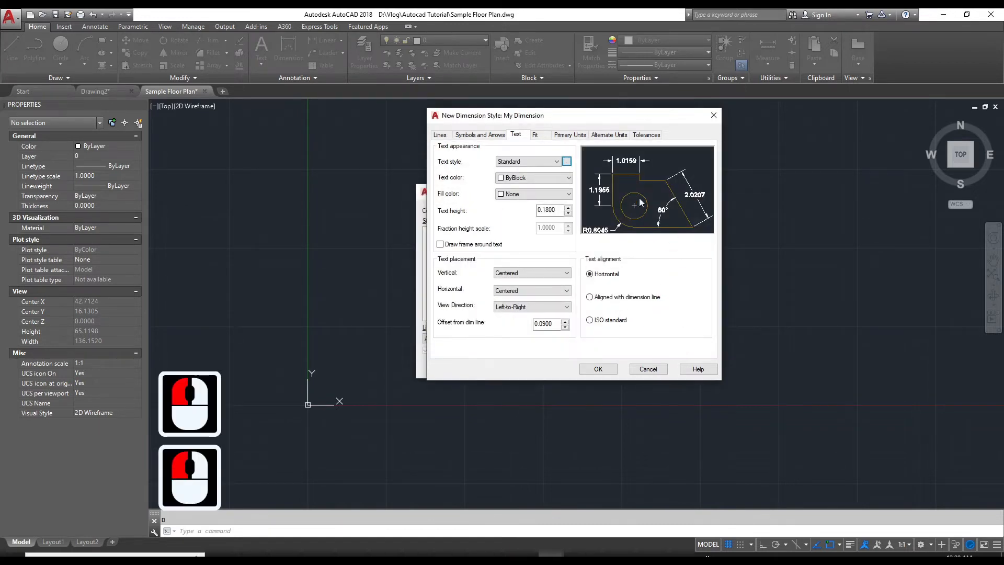
{"action": "left_click", "coordinate": [556, 162]}
{"action": "left_click", "coordinate": [553, 168]}
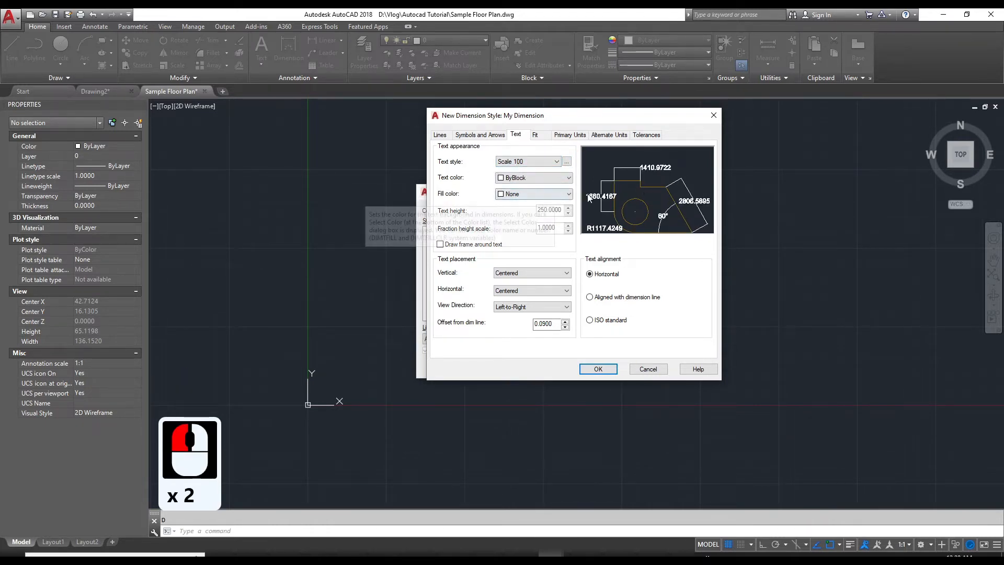
Compare the horizontal, aligned and ISO standard text alignments, and set the text alignment to Aligned with dimension line
{"action": "left_click", "coordinate": [591, 298]}
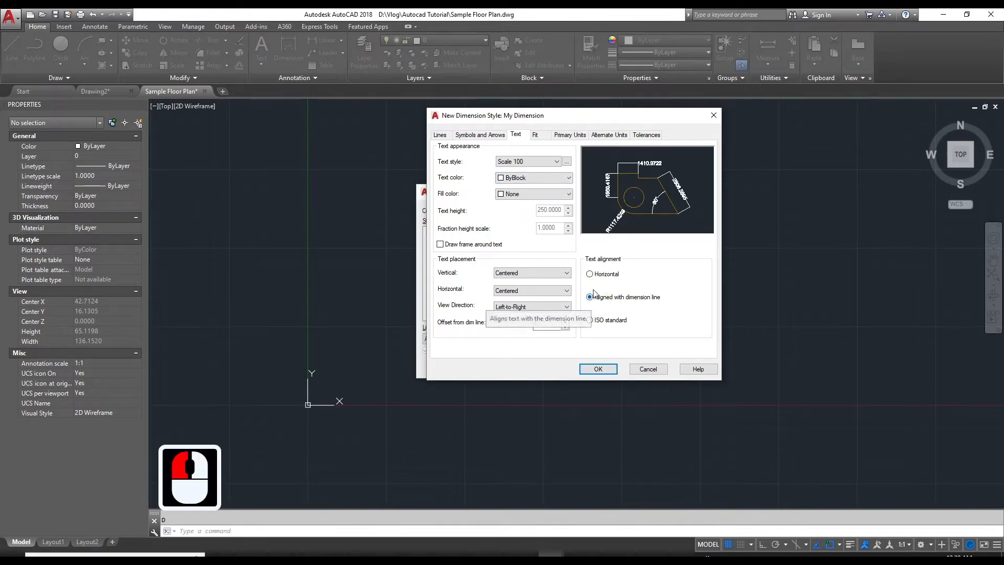
{"action": "left_click", "coordinate": [590, 273]}
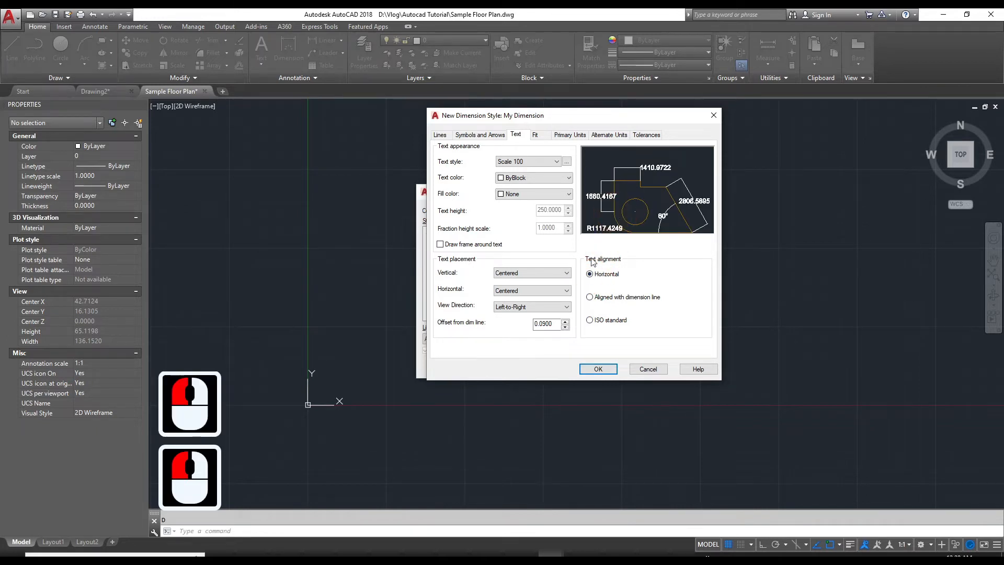
{"action": "left_click", "coordinate": [591, 297]}
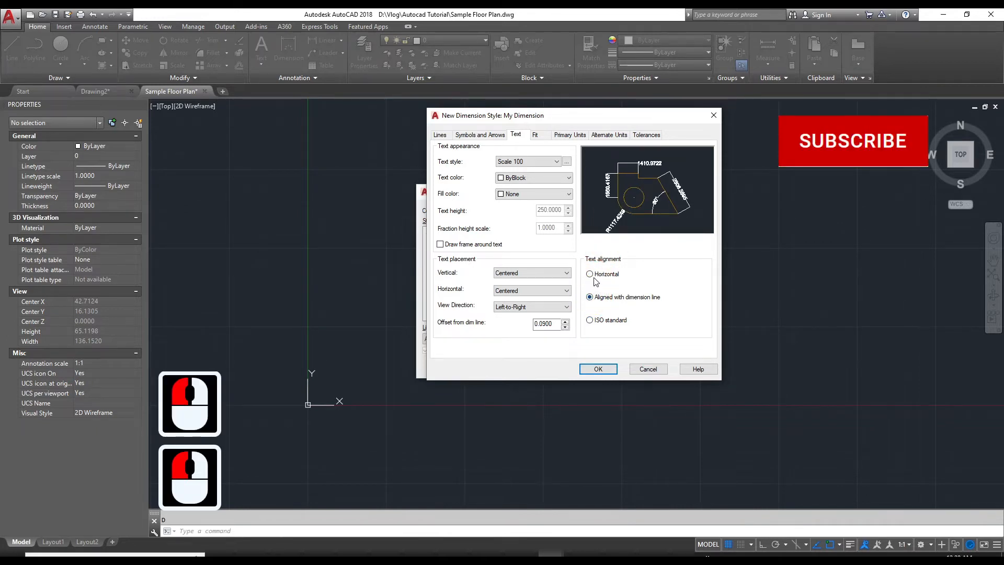
{"action": "left_click", "coordinate": [590, 274]}
{"action": "left_click", "coordinate": [591, 297]}
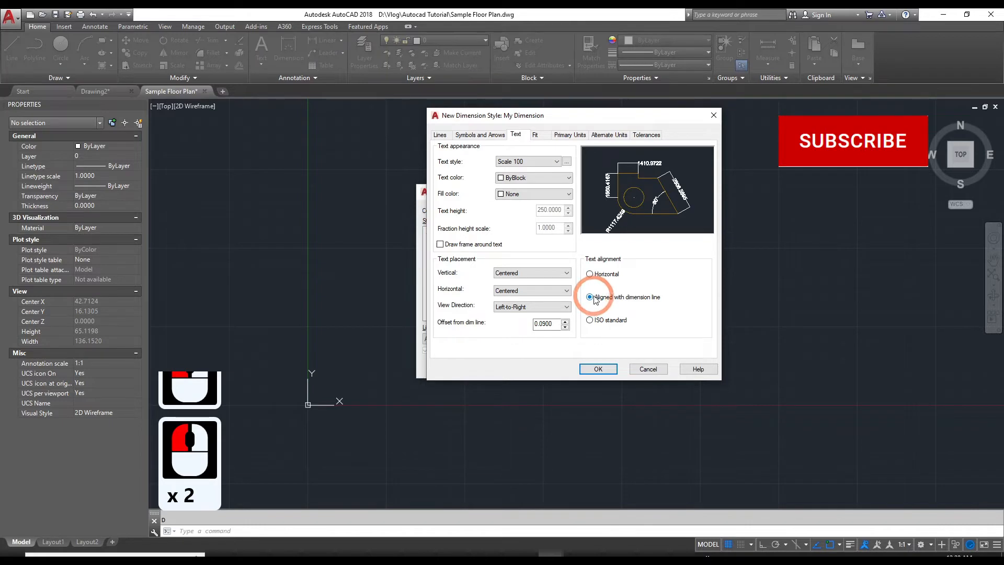
{"action": "left_click", "coordinate": [595, 322]}
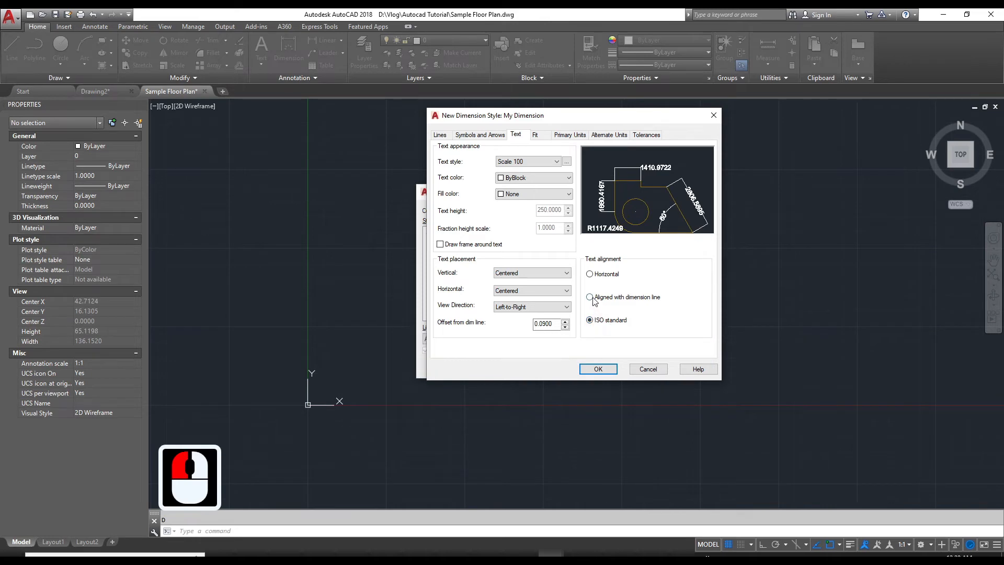
{"action": "left_click", "coordinate": [595, 298]}
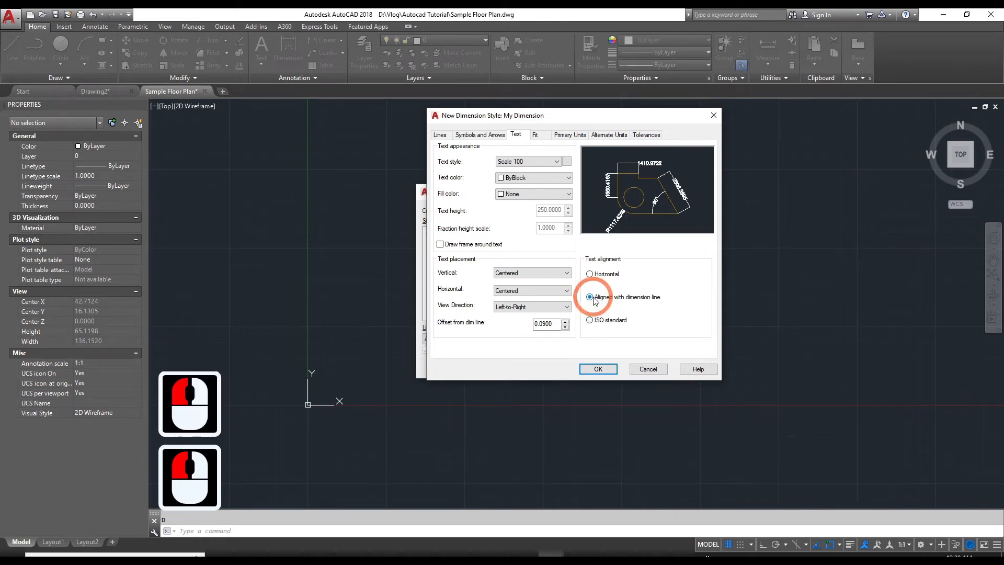
Try drawing a frame around the dimension text and turn the frame off again
{"action": "left_click", "coordinate": [441, 244]}
{"action": "left_click", "coordinate": [441, 244]}
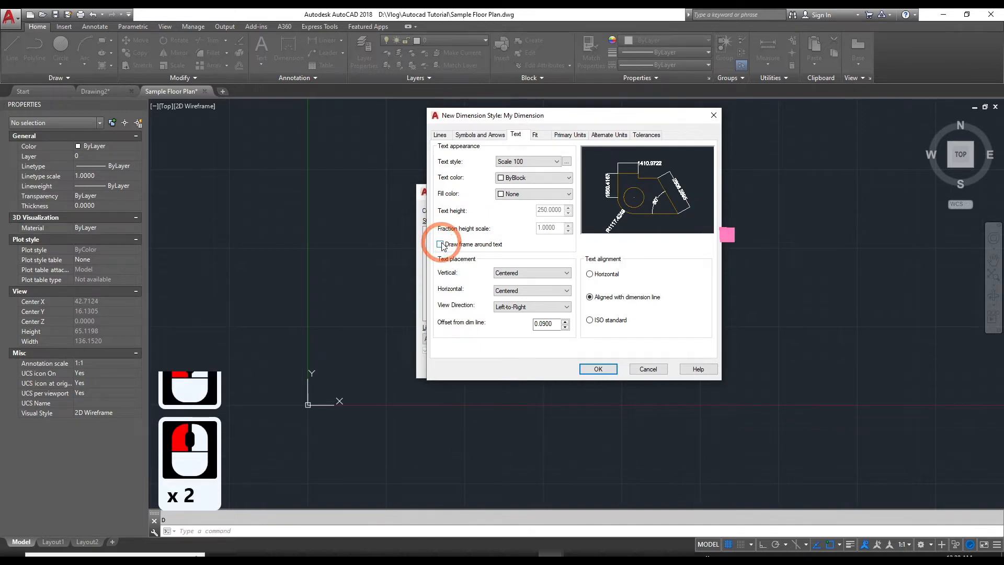
{"action": "left_click", "coordinate": [441, 244]}
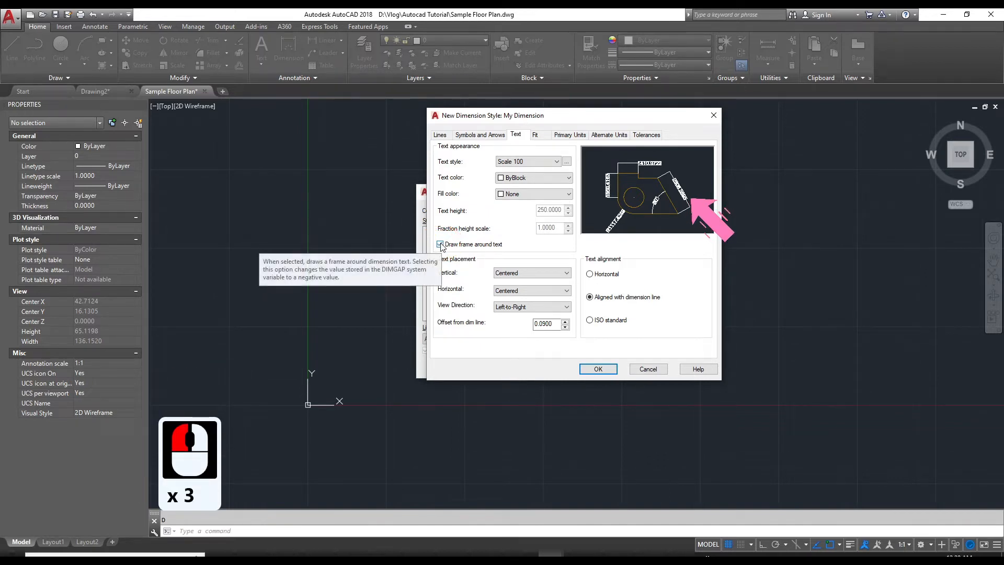
{"action": "left_click", "coordinate": [441, 244]}
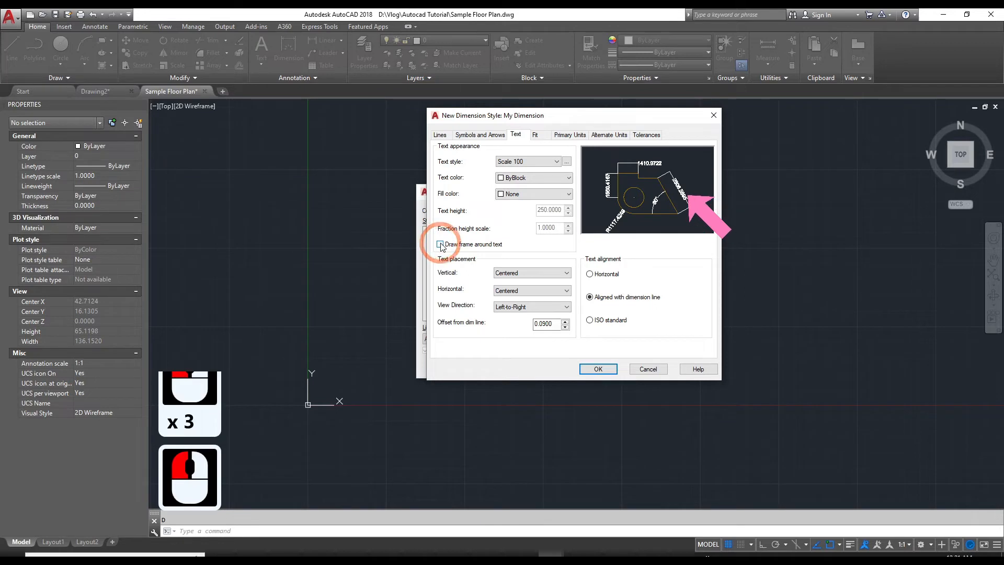
{"action": "left_click", "coordinate": [441, 244]}
{"action": "left_click", "coordinate": [441, 244]}
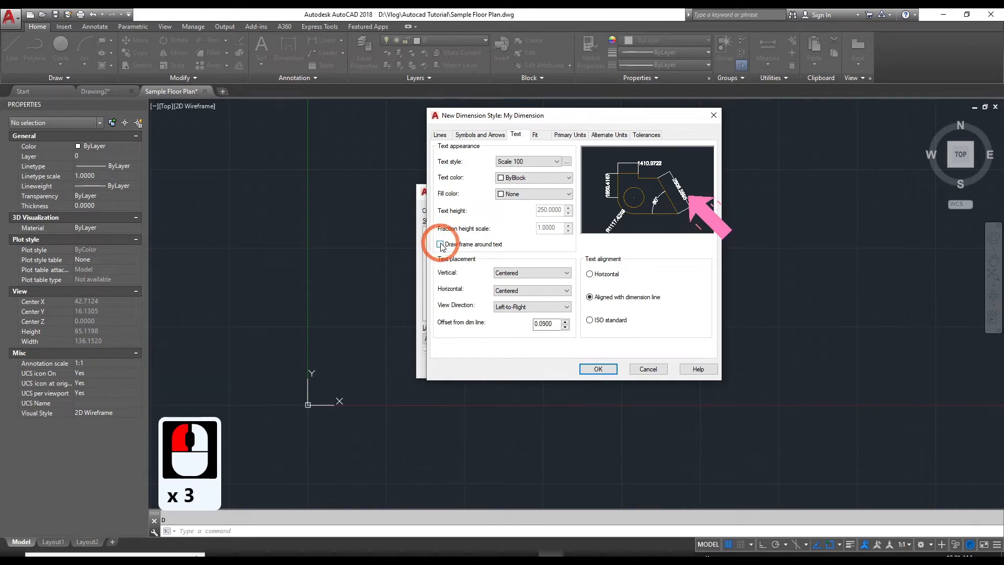
Review the vertical and horizontal text placement options, keeping both at Centered, and check the offset from the dimension line
{"action": "left_click", "coordinate": [515, 274]}
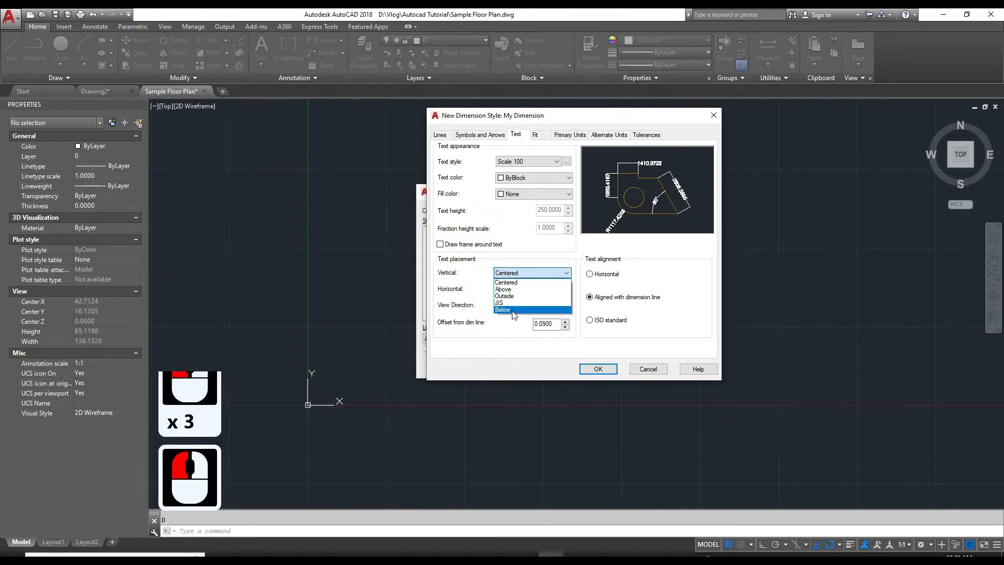
{"action": "left_click", "coordinate": [513, 285]}
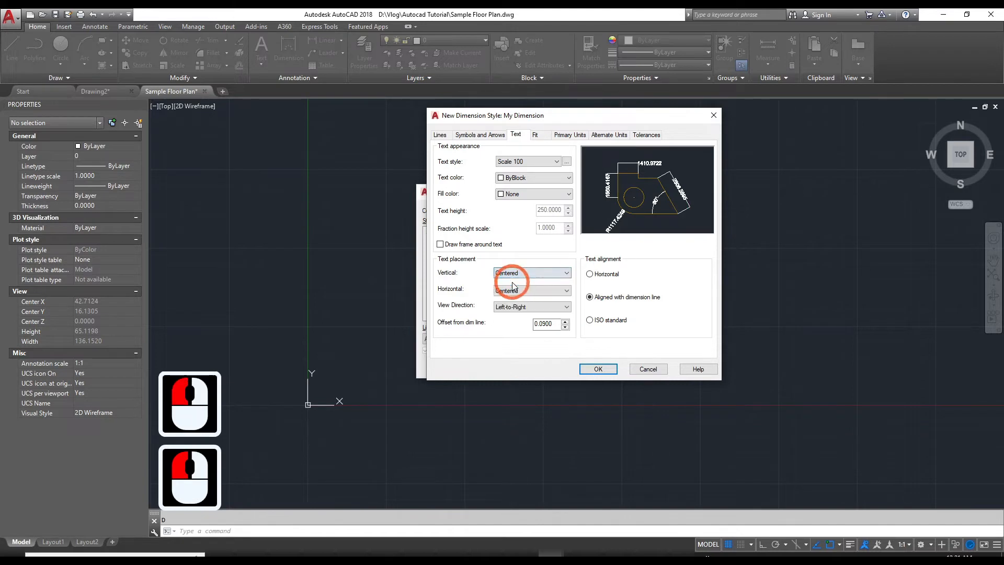
{"action": "left_click", "coordinate": [516, 292]}
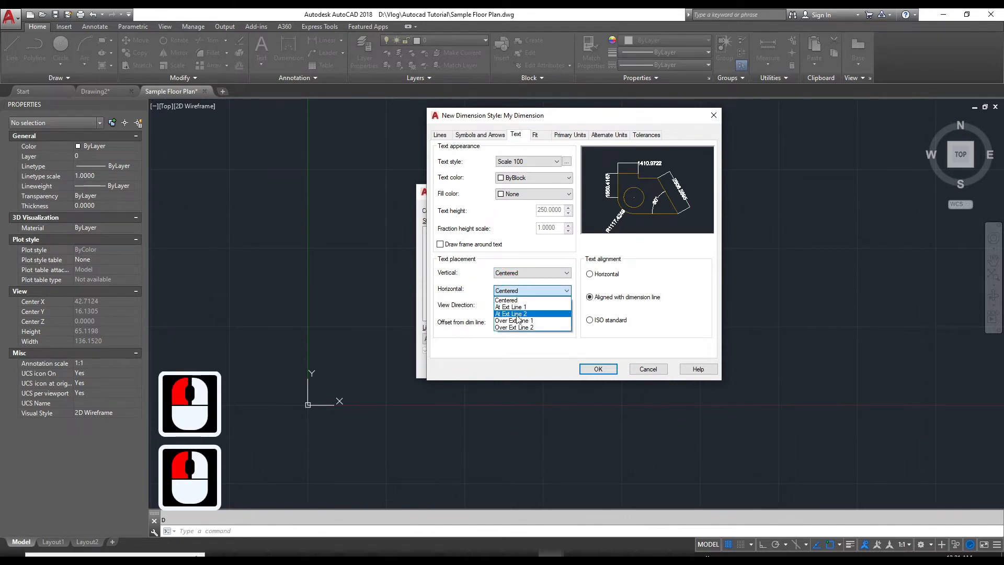
{"action": "left_click", "coordinate": [525, 290]}
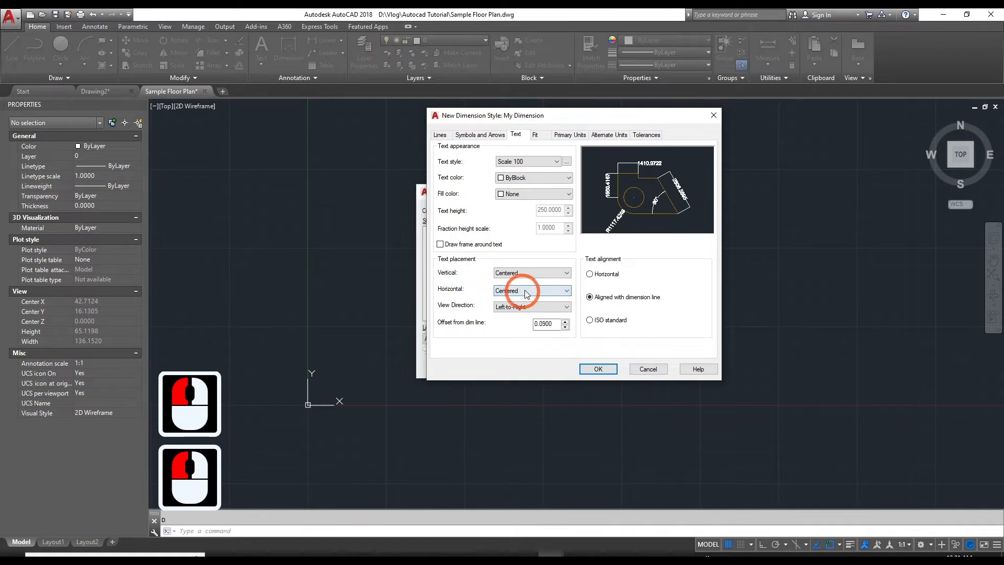
{"action": "left_click", "coordinate": [549, 324]}
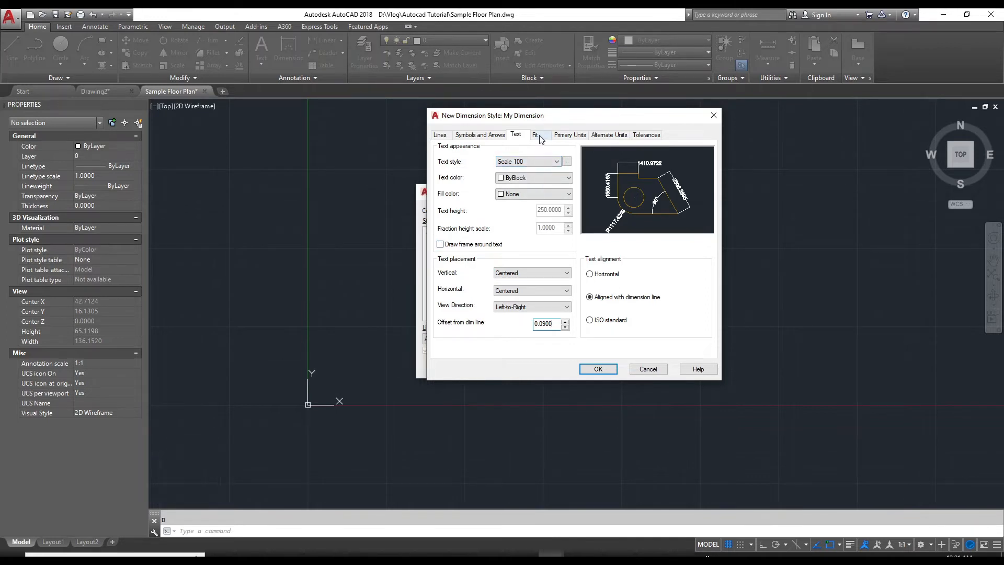
Set the primary units of the linear dimensions to a precision of 0.00, keeping the Decimal unit format
{"action": "left_click", "coordinate": [570, 135]}
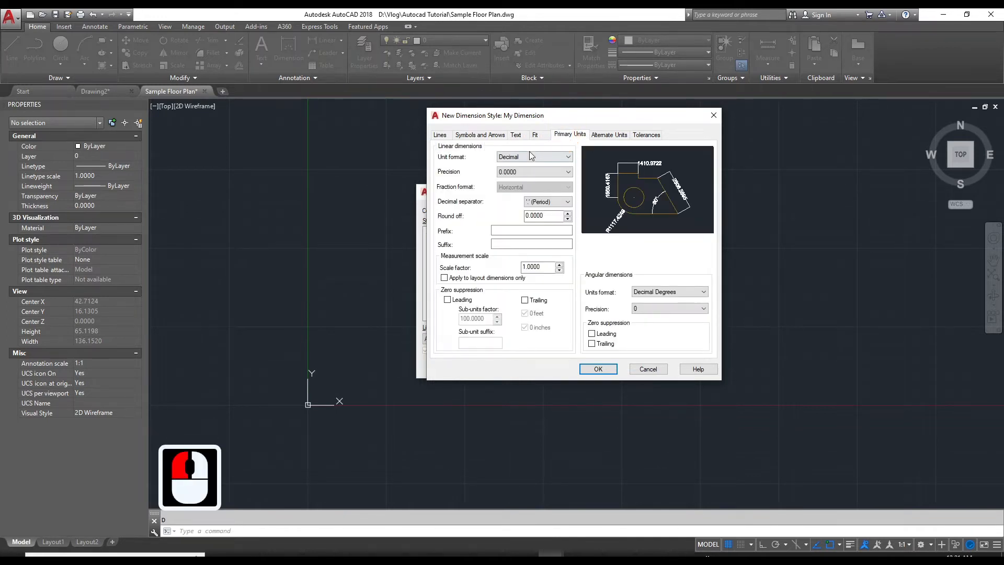
{"action": "left_click", "coordinate": [531, 156]}
{"action": "left_click", "coordinate": [533, 172]}
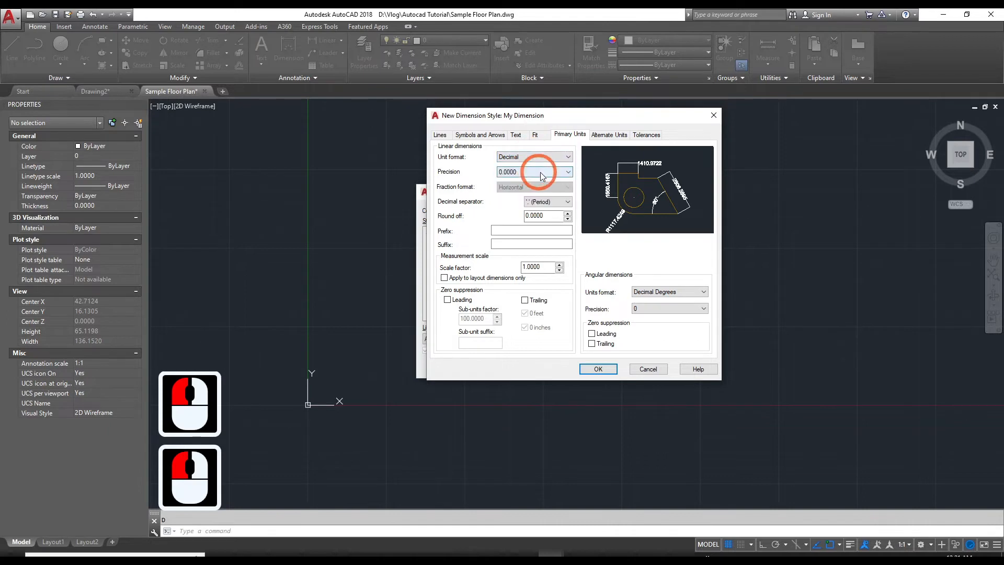
{"action": "left_click", "coordinate": [536, 174]}
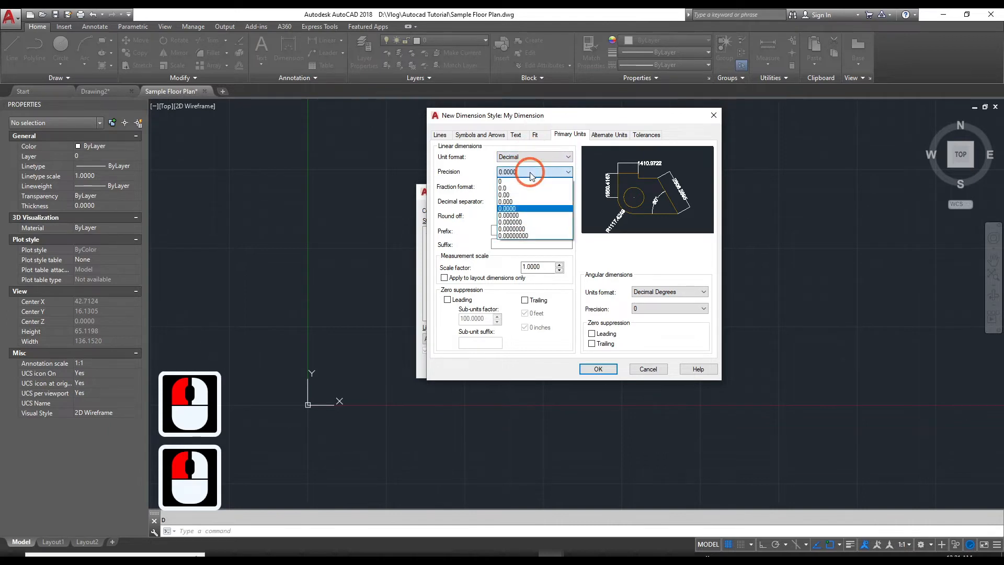
{"action": "left_click", "coordinate": [515, 195]}
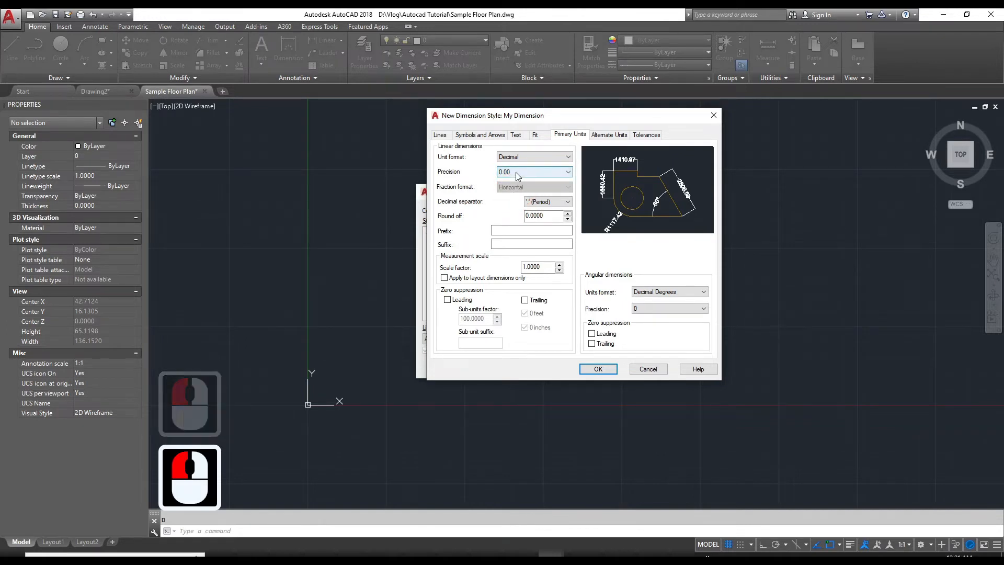
Try an M prefix on the linear dimensions in the preview and clear the prefix again
{"action": "left_click", "coordinate": [516, 231]}
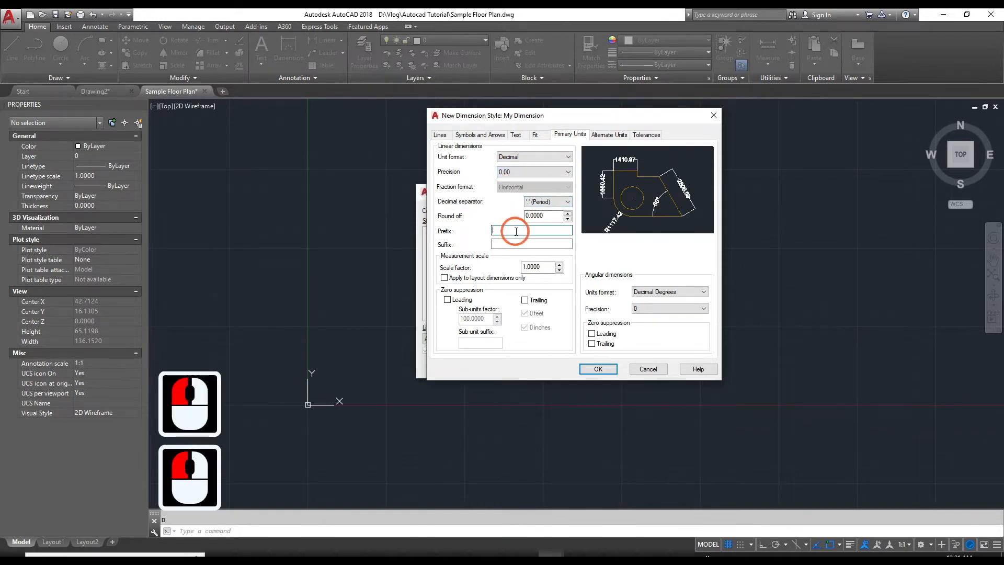
{"action": "type", "text": "m"}
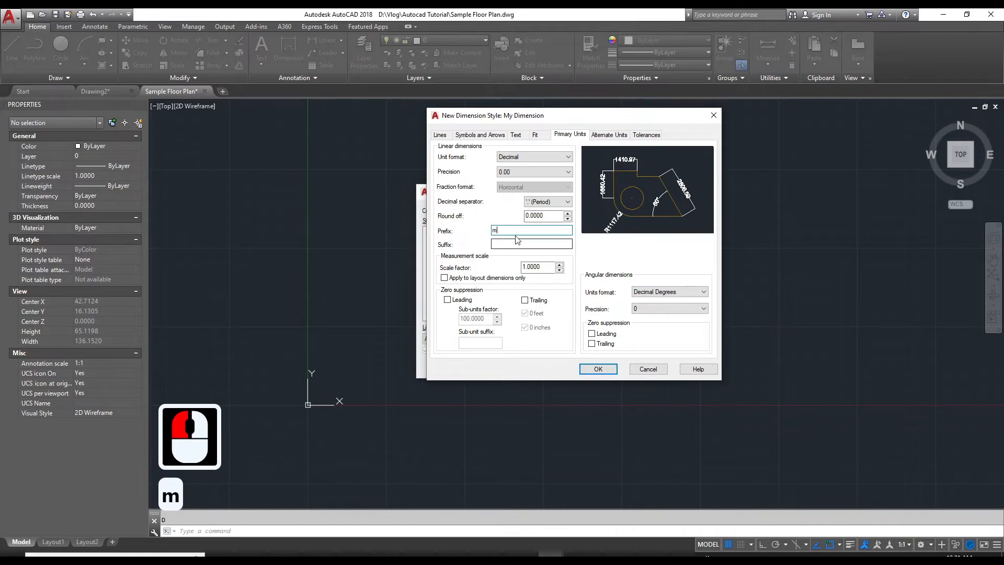
{"action": "key", "text": "BackSpace"}
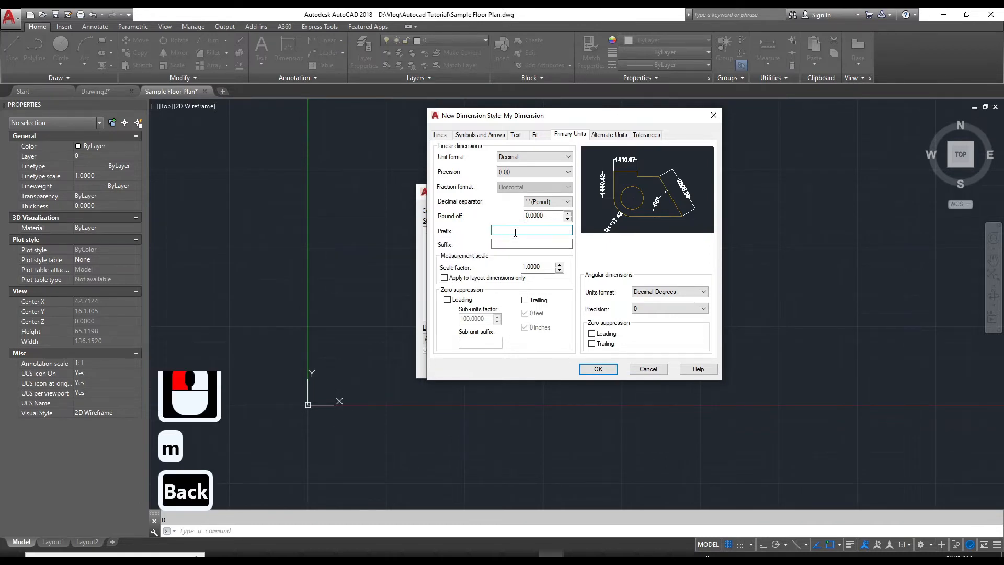
{"action": "type", "text": "m"}
{"action": "key", "text": "BackSpace"}
{"action": "type", "text": "d"}
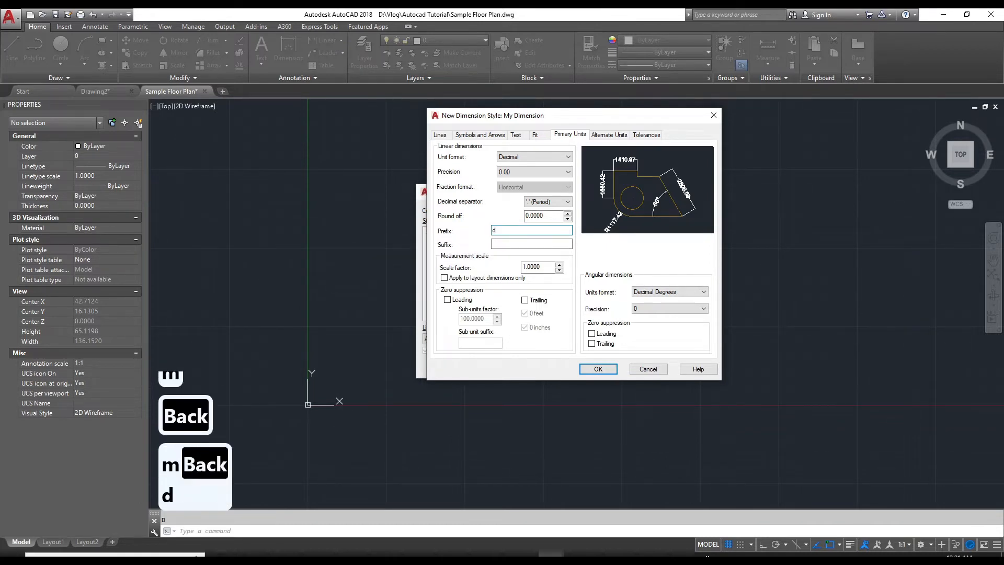
{"action": "key", "text": "BackSpace"}
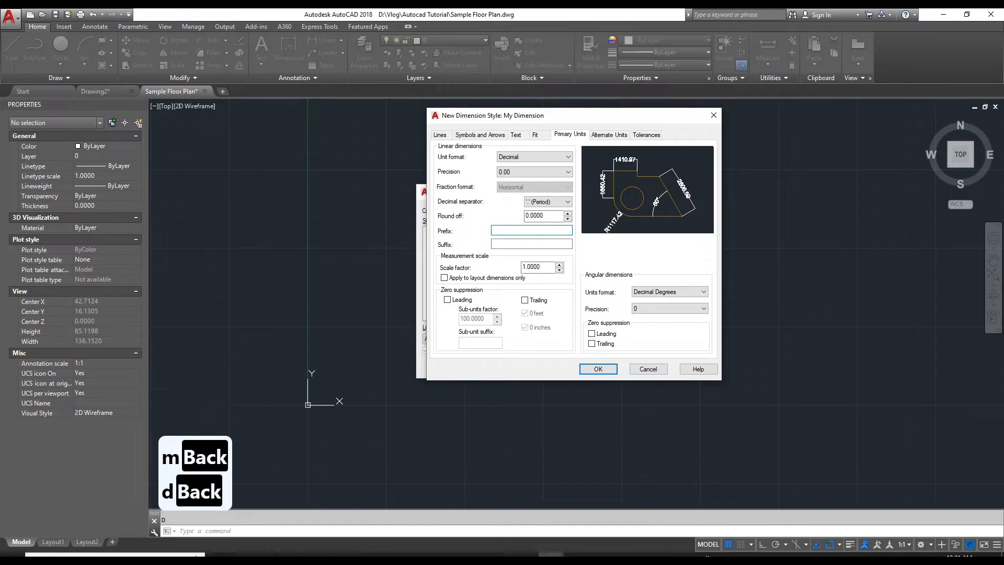
{"action": "type", "text": "M"}
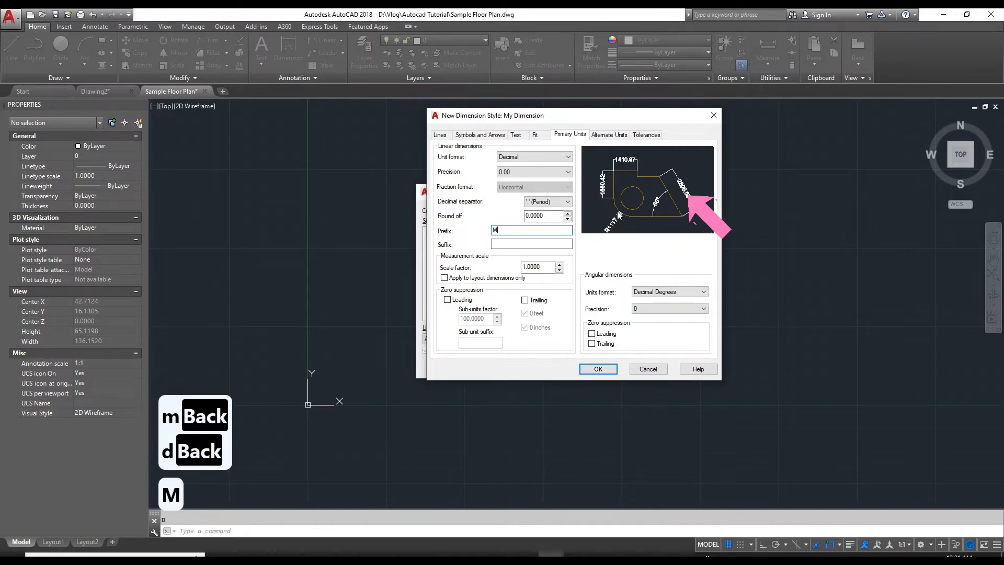
{"action": "key", "text": "Tab"}
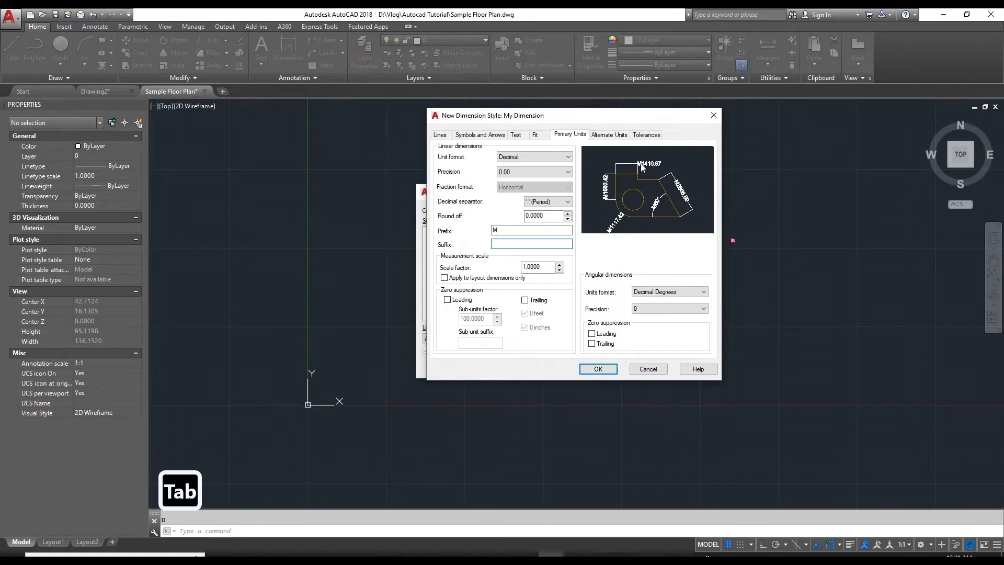
{"action": "double_click", "coordinate": [490, 232]}
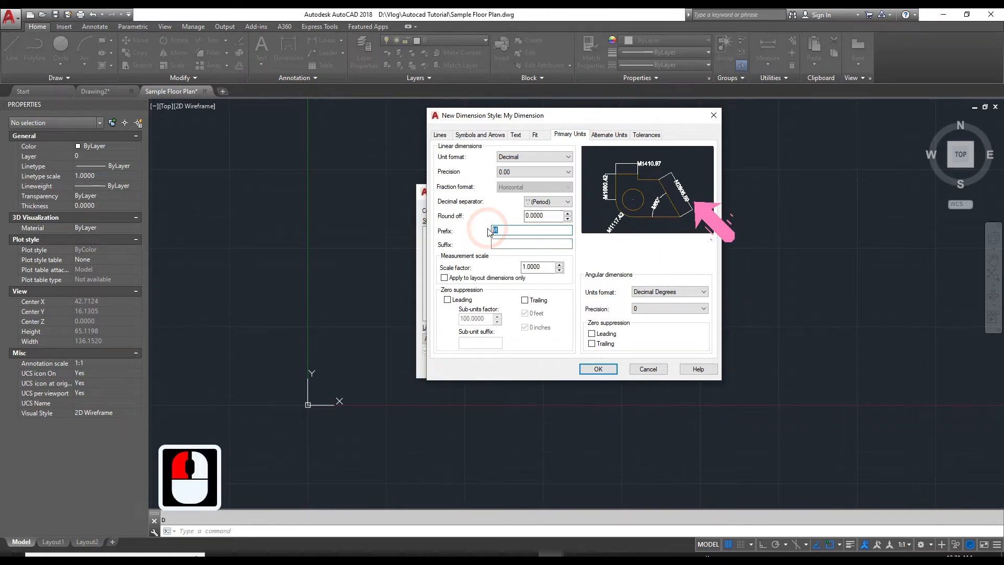
{"action": "key", "text": "BackSpace"}
Try an M suffix on the linear dimensions in the preview and clear the suffix again
{"action": "left_click", "coordinate": [500, 244]}
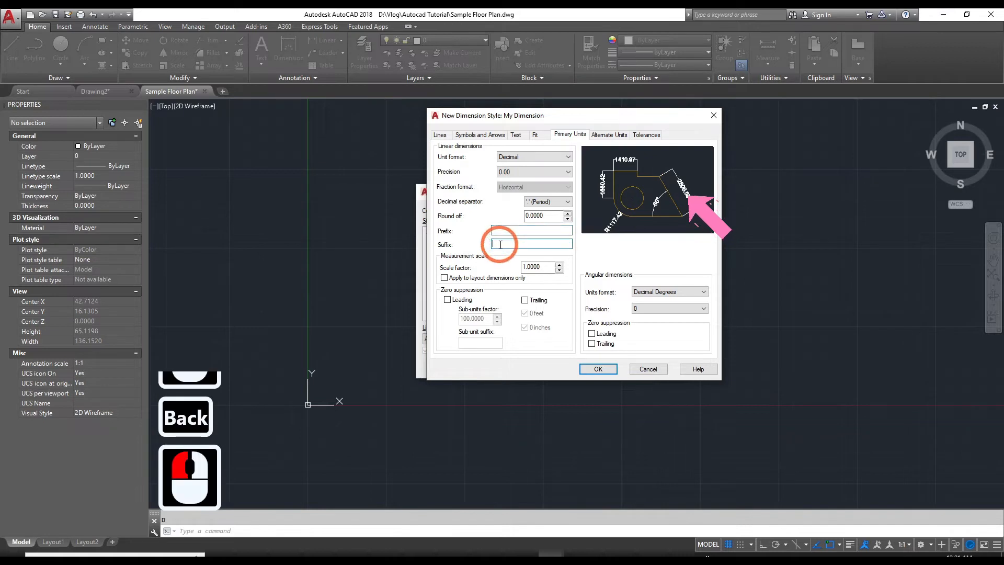
{"action": "type", "text": "M"}
{"action": "left_click", "coordinate": [515, 232]}
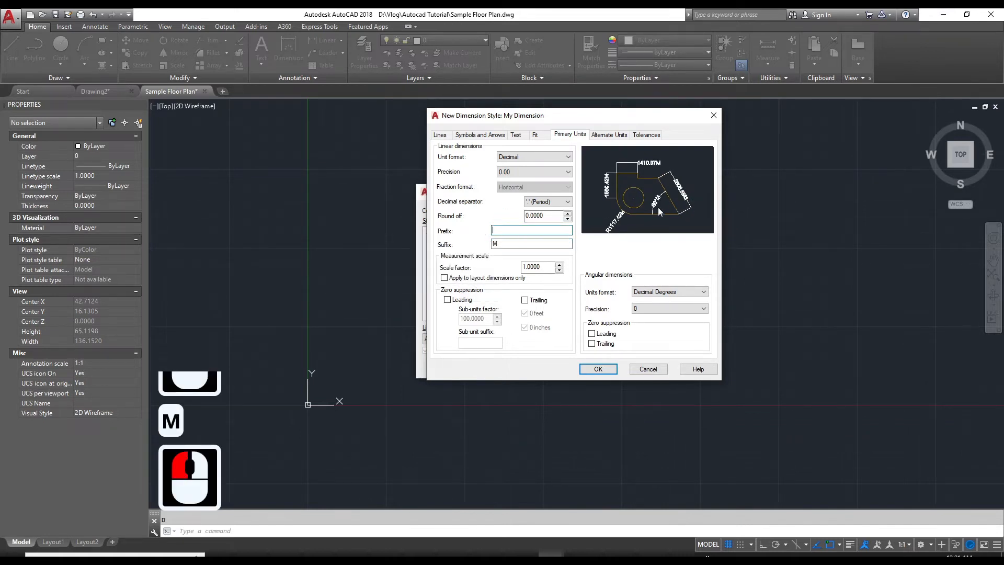
{"action": "left_click", "coordinate": [515, 244]}
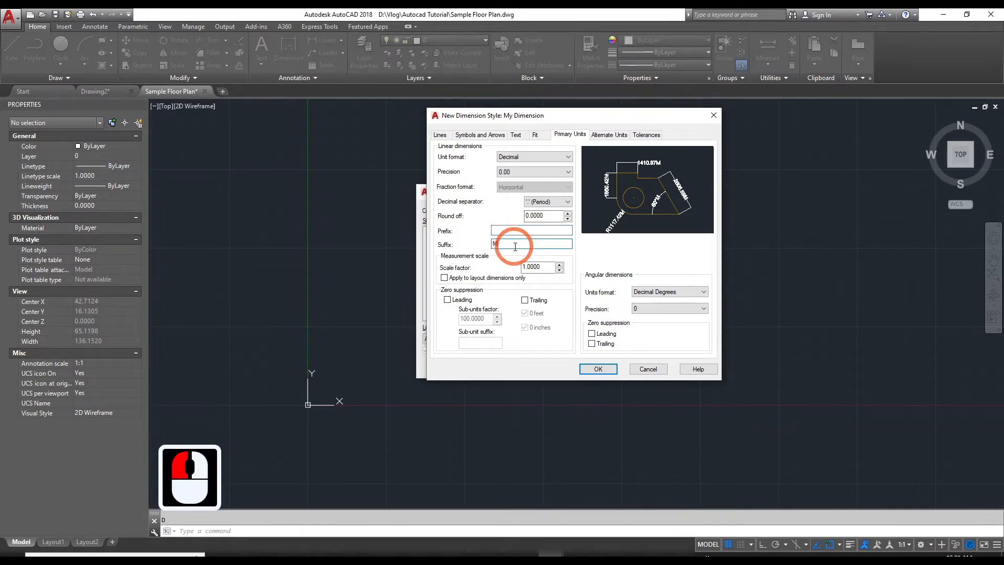
{"action": "key", "text": "BackSpace"}
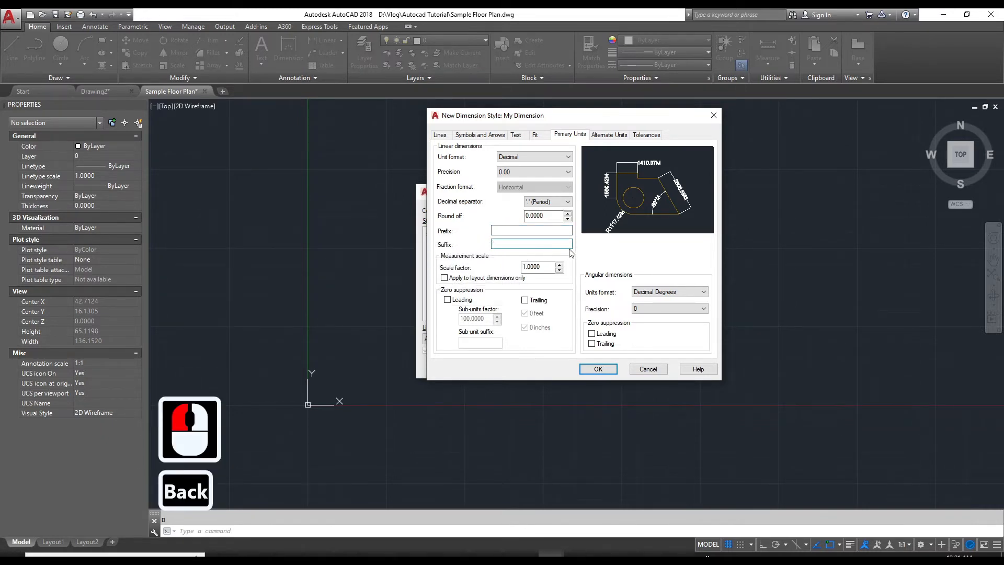
{"action": "left_click", "coordinate": [616, 260]}
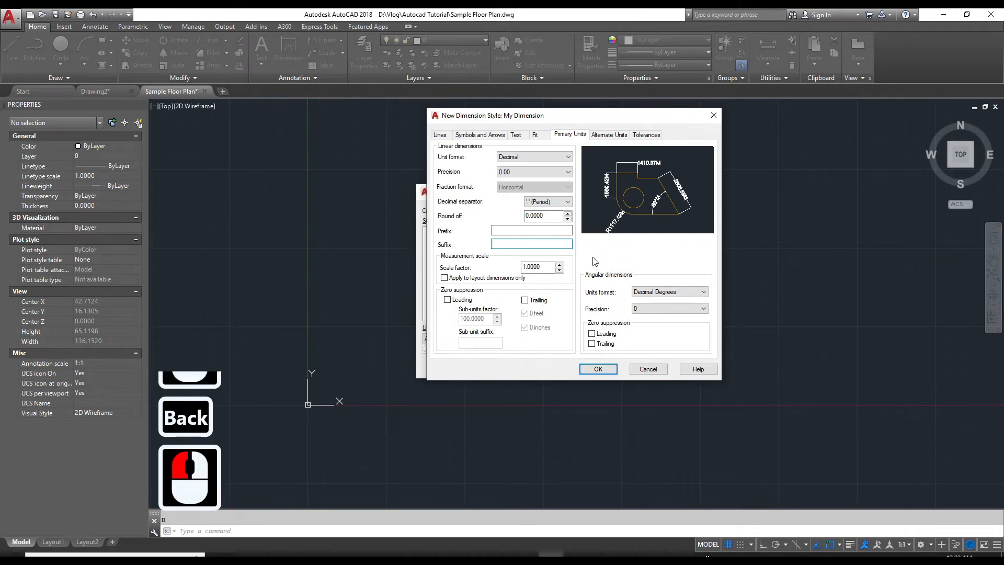
{"action": "key", "text": "Tab"}
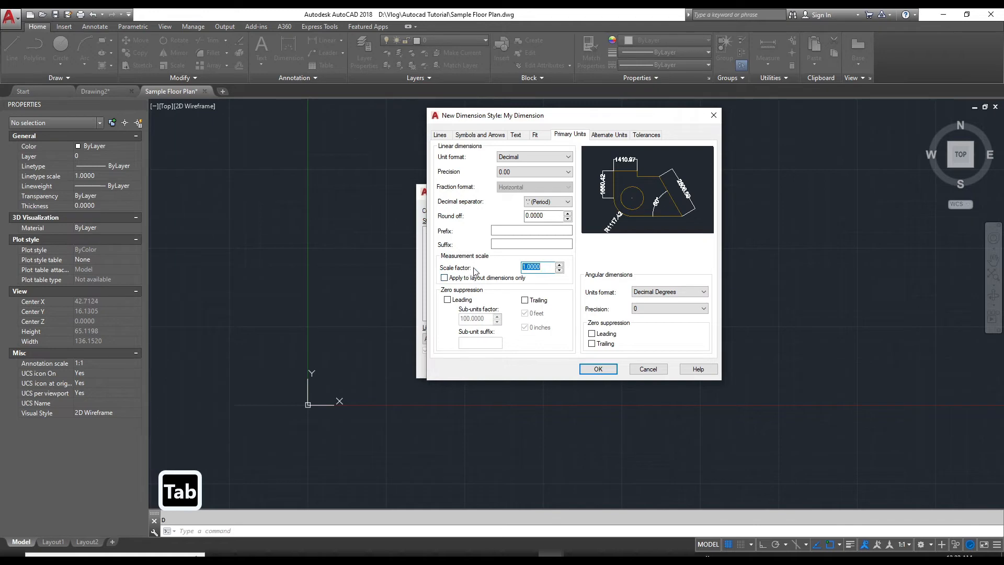
Set the measurement scale factor of the linear dimensions to 0.001, leaving it not limited to layout dimensions
{"action": "left_click", "coordinate": [540, 269]}
{"action": "double_click", "coordinate": [534, 269]}
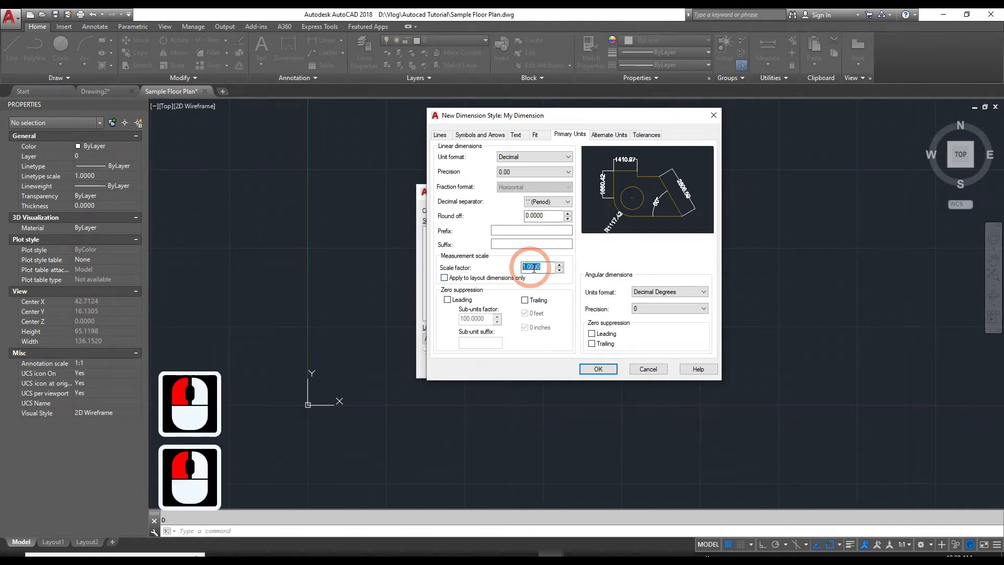
{"action": "left_click", "coordinate": [544, 267]}
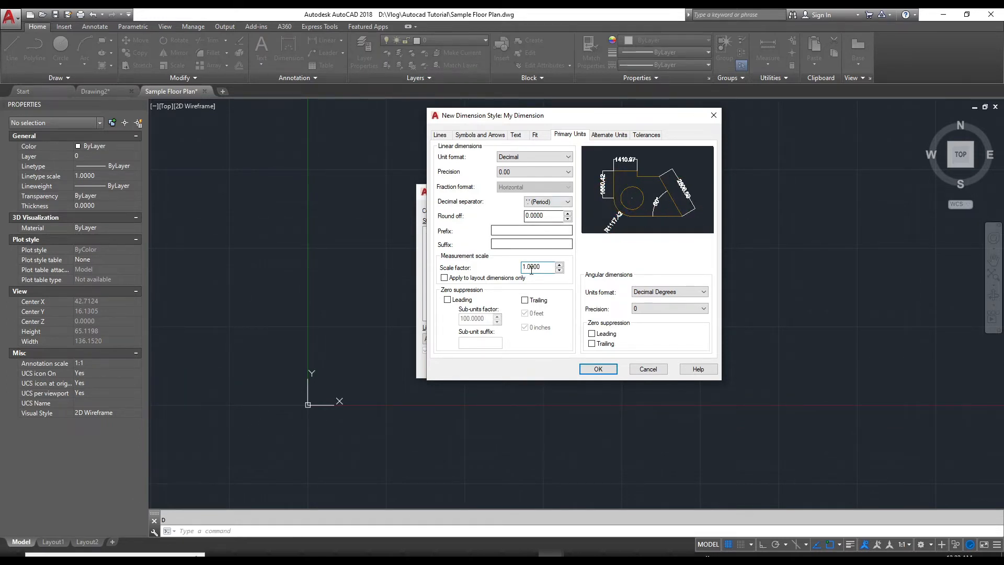
{"action": "left_click_drag", "start_coordinate": [543, 268], "coordinate": [515, 269]}
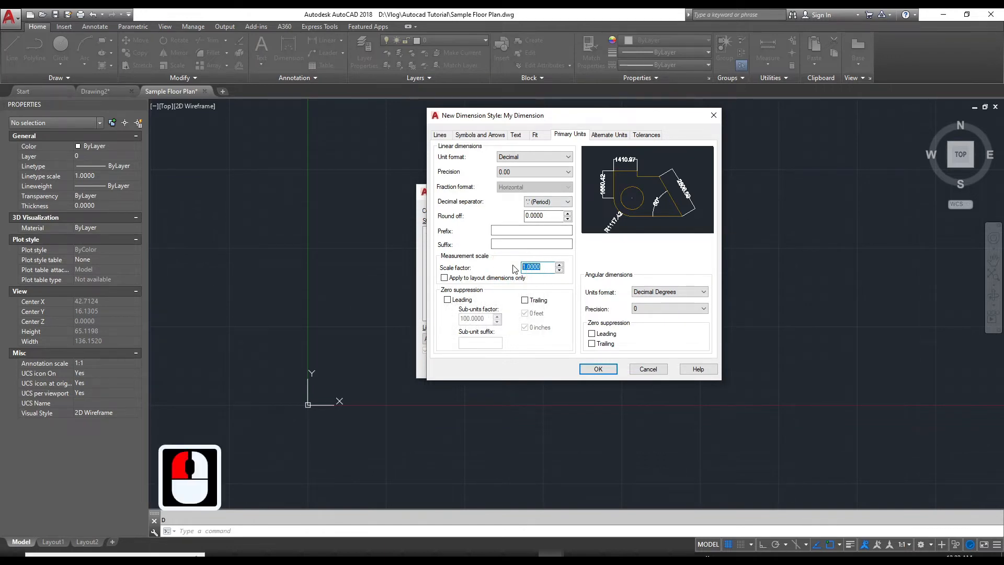
{"action": "type", "text": ".00"}
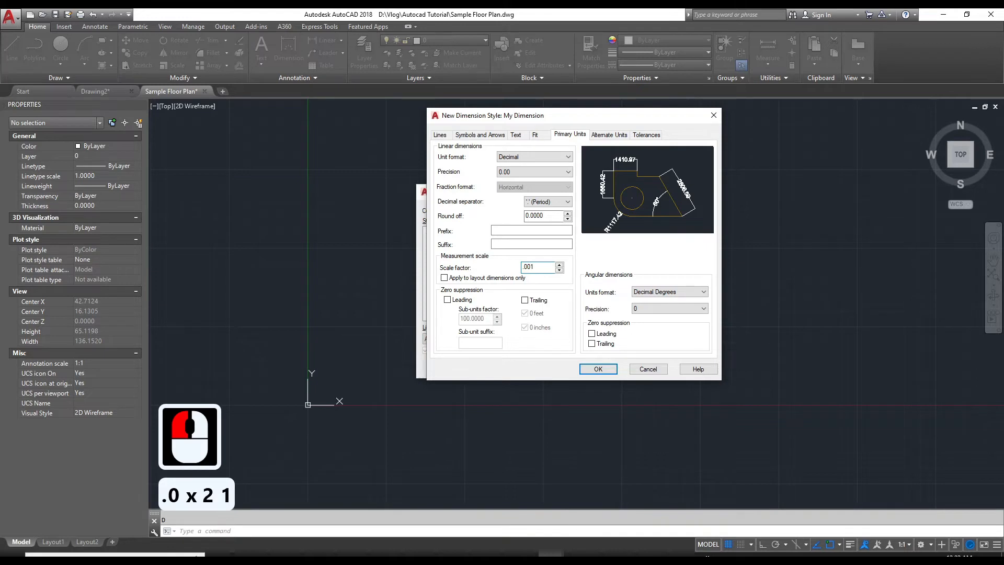
{"action": "key", "text": "Tab"}
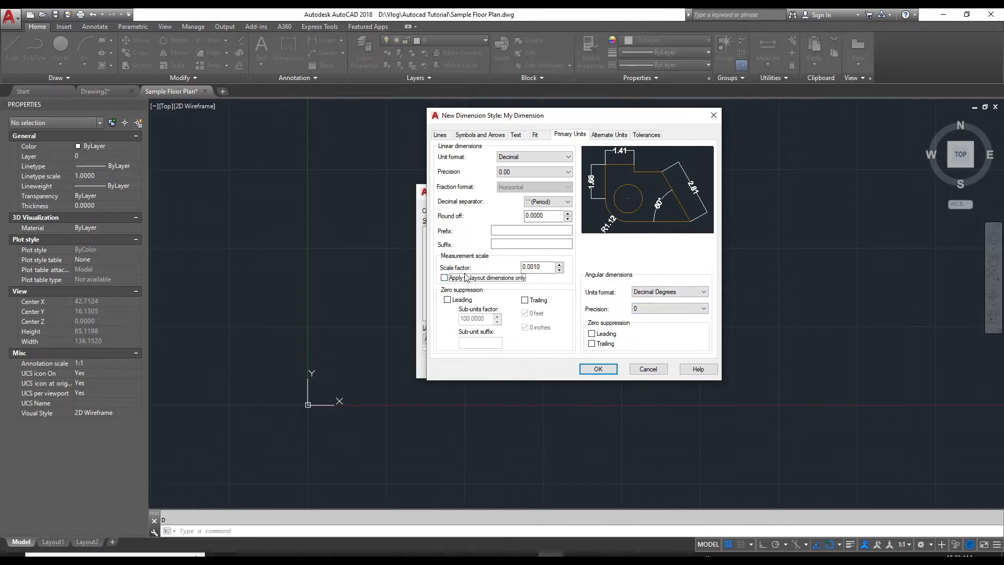
{"action": "mouse_move", "coordinate": [446, 278]}
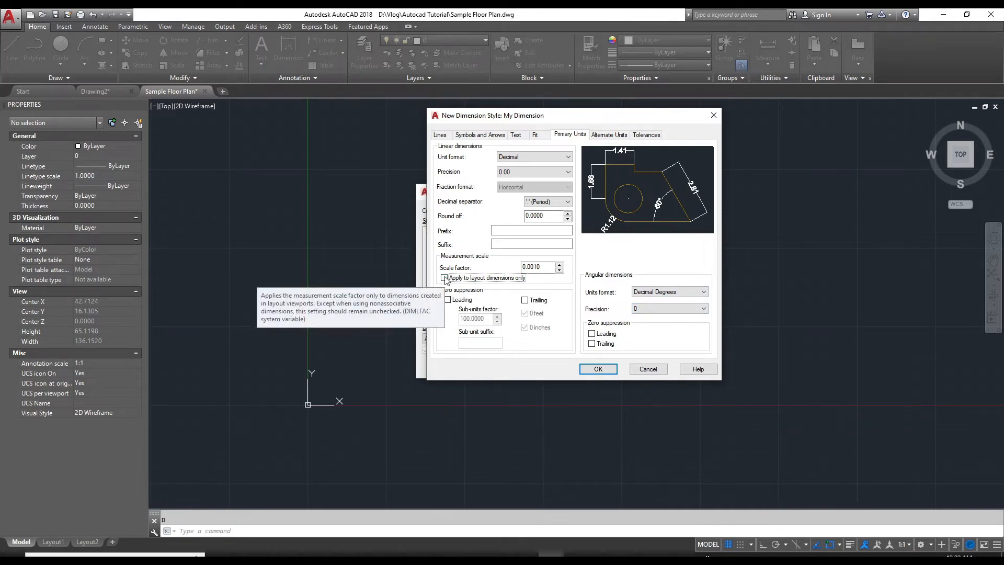
{"action": "left_click", "coordinate": [547, 267]}
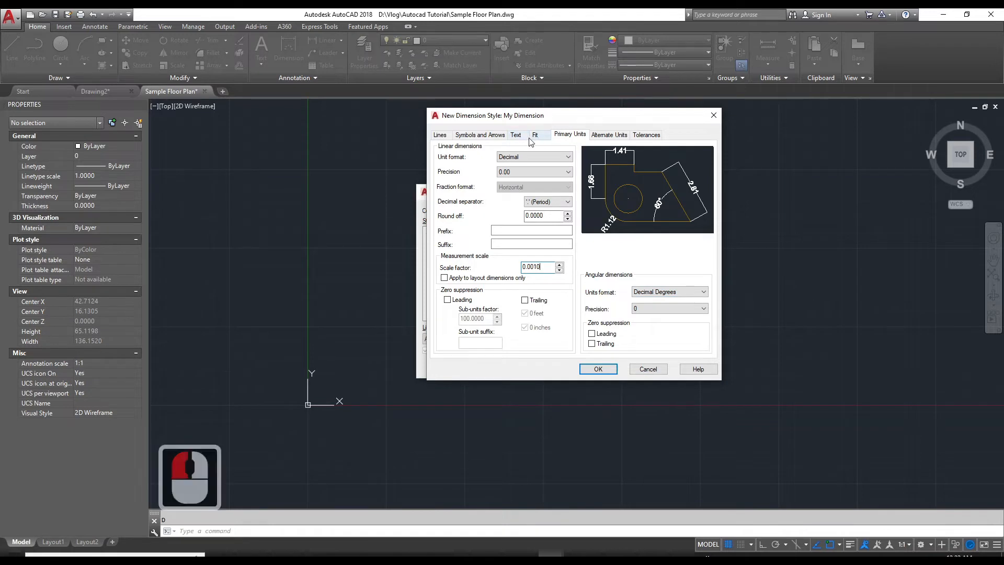
Set the first and second dimension arrowheads to Architectural tick, keeping the leader arrowhead at Closed filled
{"action": "left_click", "coordinate": [484, 136]}
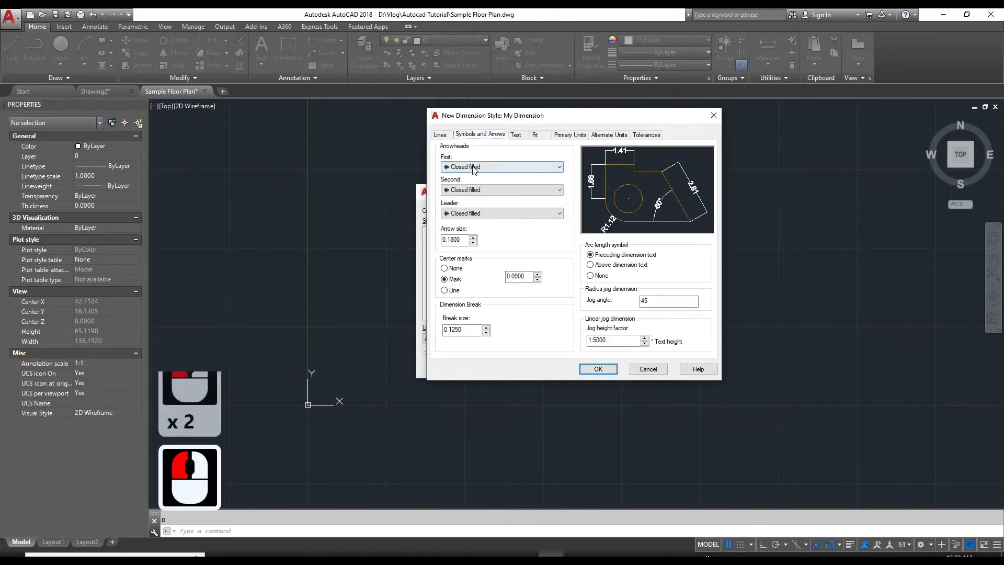
{"action": "left_click", "coordinate": [473, 167]}
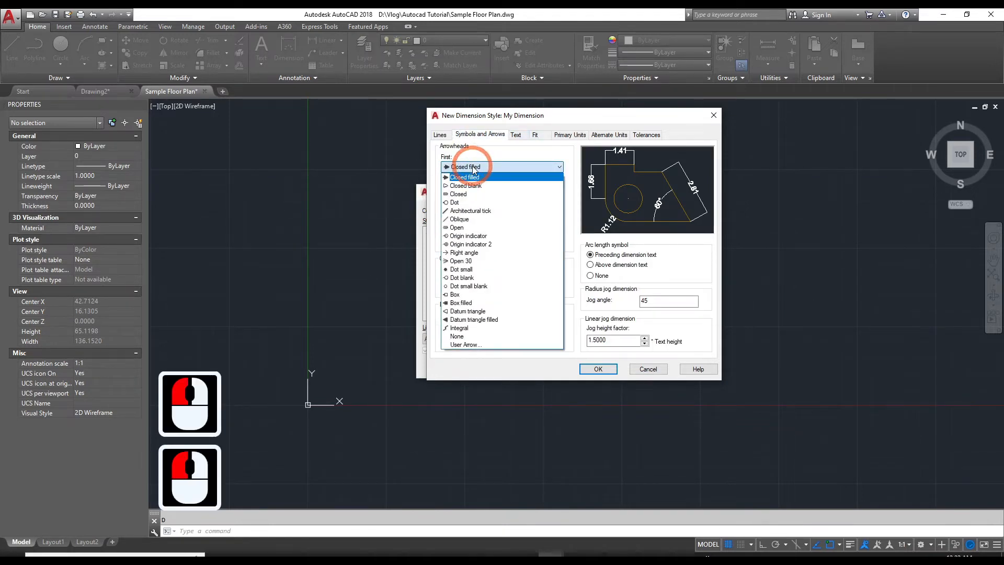
{"action": "left_click", "coordinate": [477, 212]}
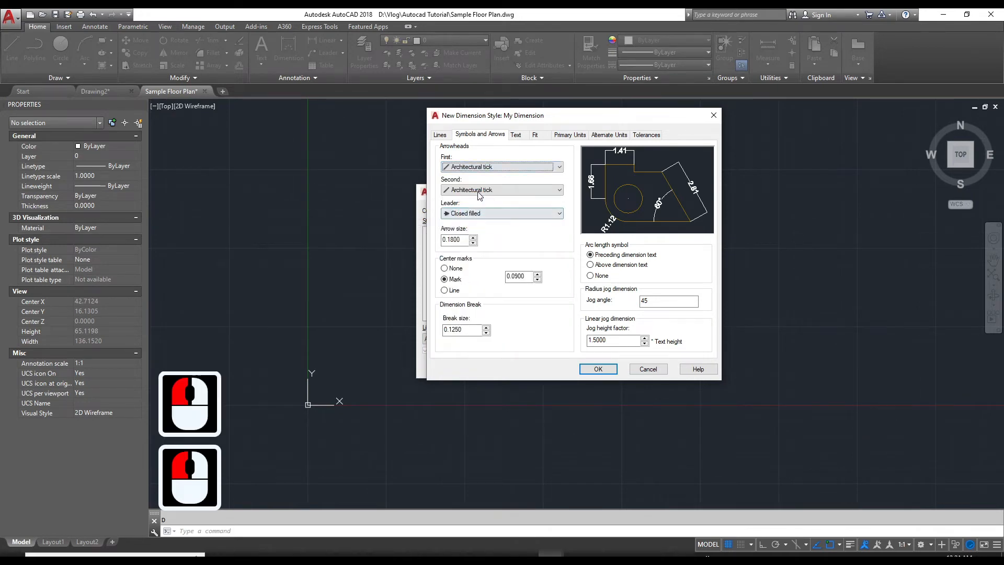
{"action": "left_click", "coordinate": [475, 213]}
{"action": "left_click", "coordinate": [476, 215]}
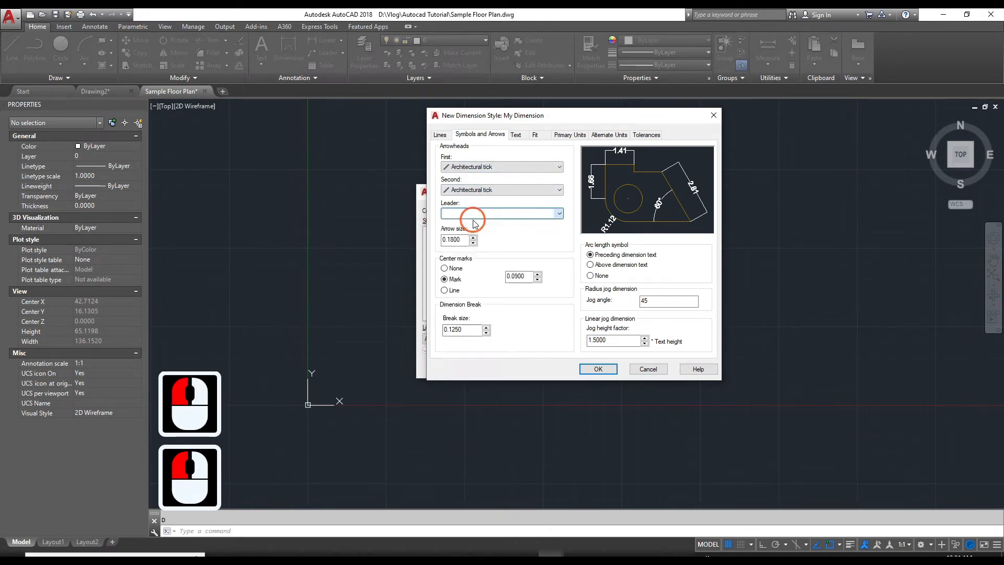
Set the arrow size of the dimension style to 300
{"action": "double_click", "coordinate": [444, 239]}
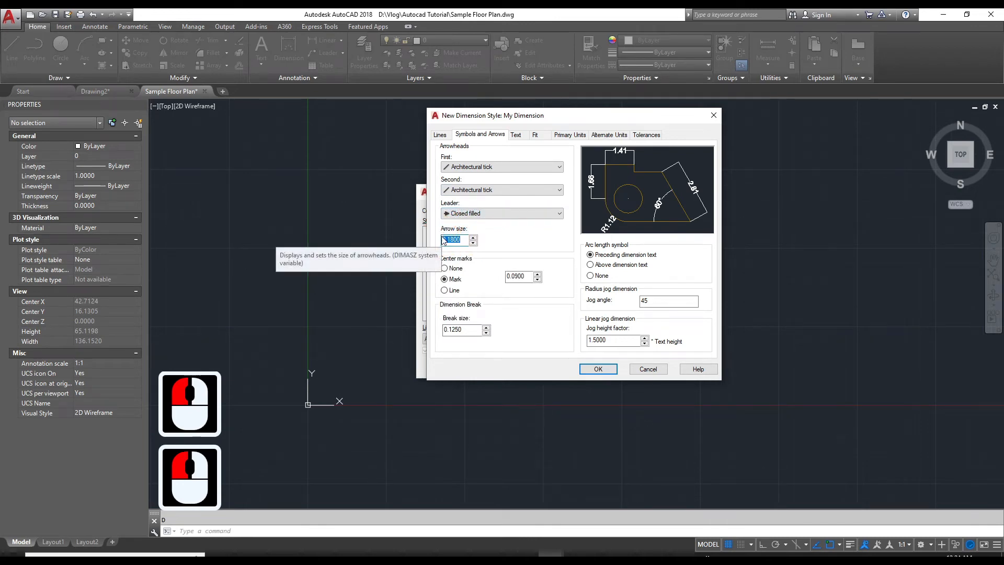
{"action": "type", "text": "300"}
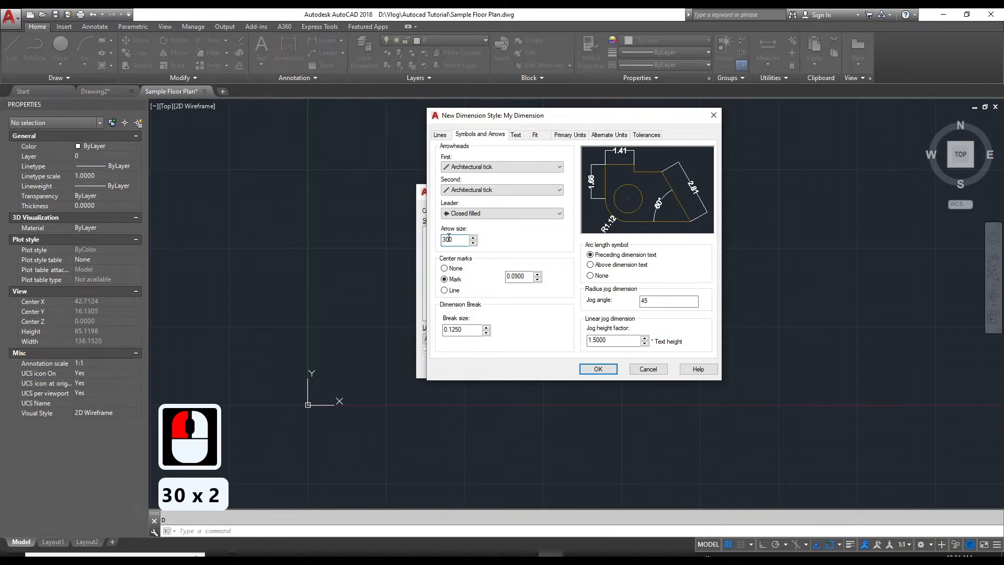
{"action": "key", "text": "Tab"}
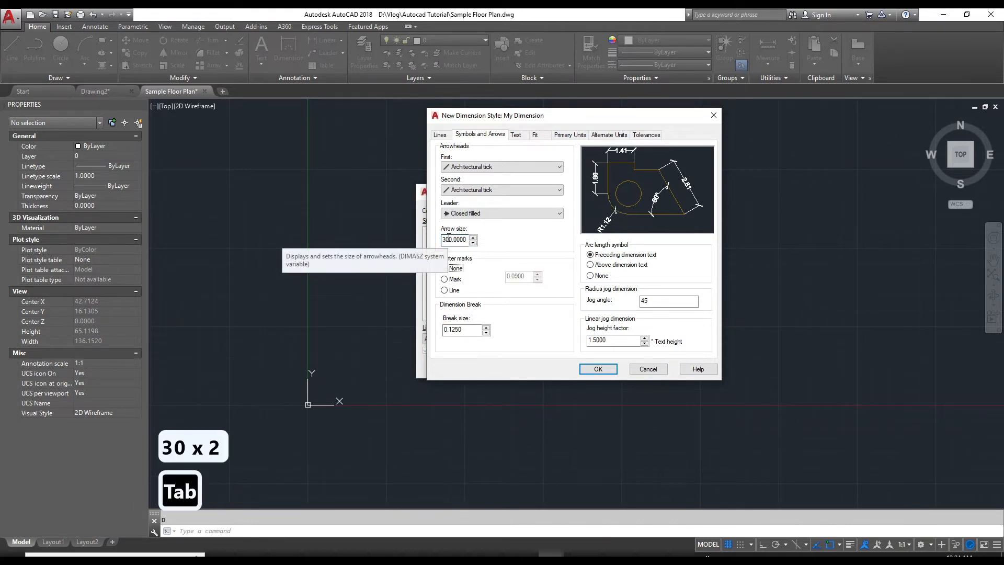
{"action": "left_click", "coordinate": [538, 304]}
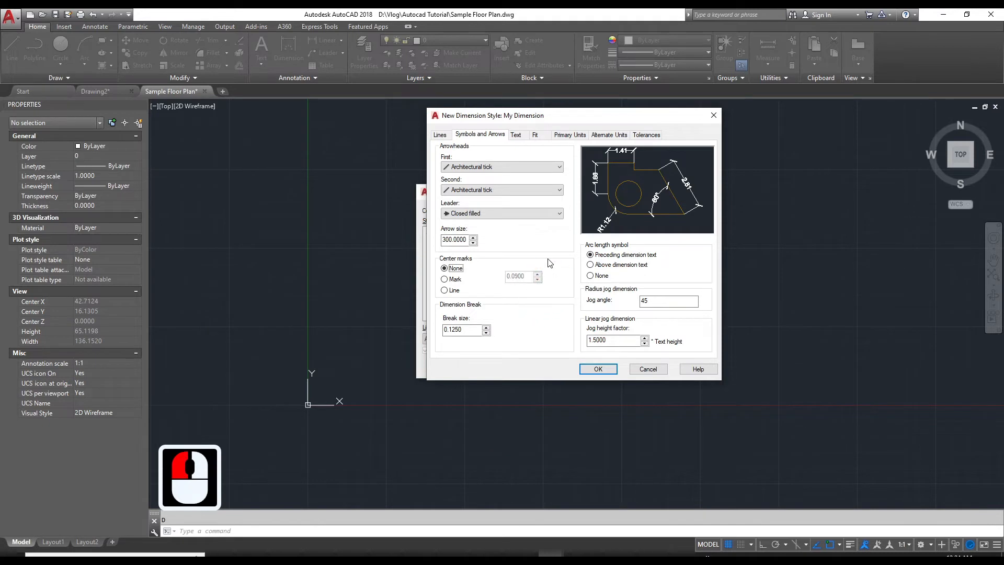
Try the Line center mark option, choose Mark for the center marks, and set their size to 250
{"action": "left_click", "coordinate": [455, 281]}
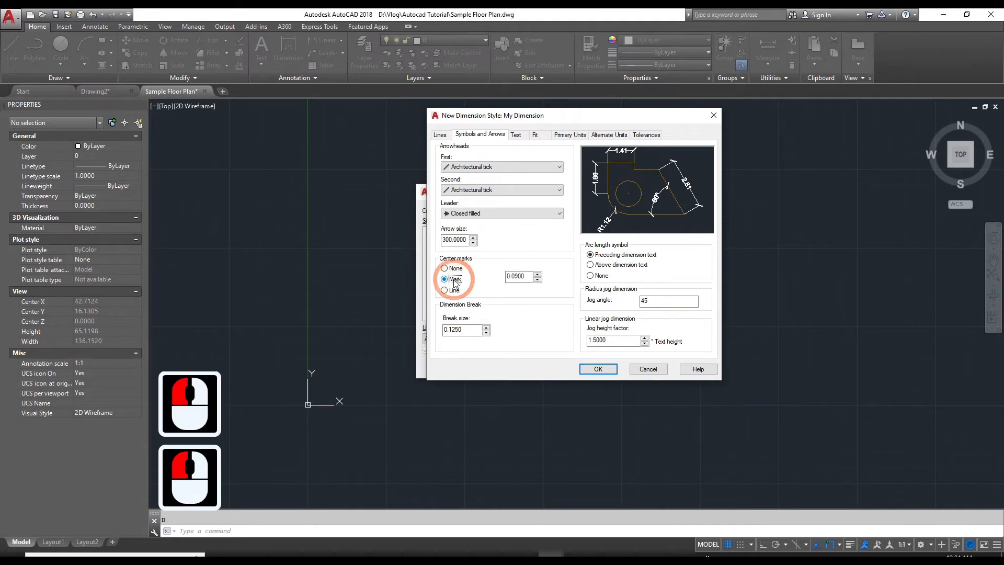
{"action": "left_click", "coordinate": [450, 291]}
{"action": "left_click", "coordinate": [445, 279]}
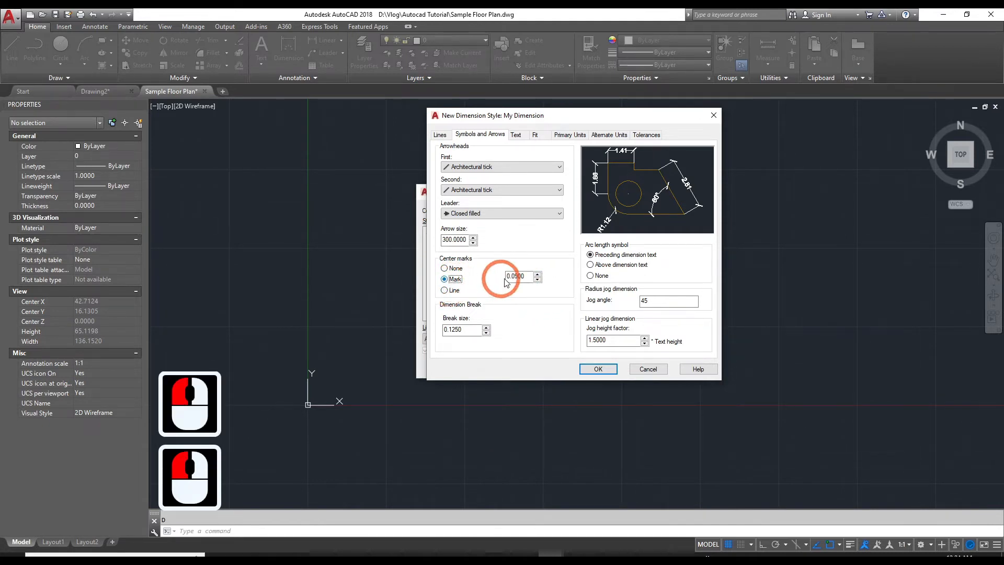
{"action": "double_click", "coordinate": [519, 276]}
{"action": "type", "text": "250"}
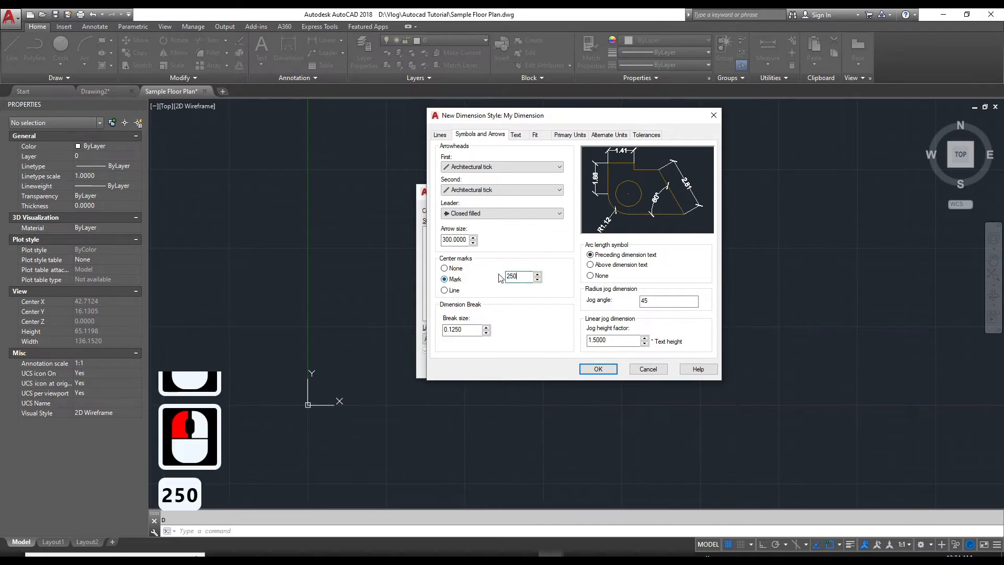
{"action": "key", "text": "Tab"}
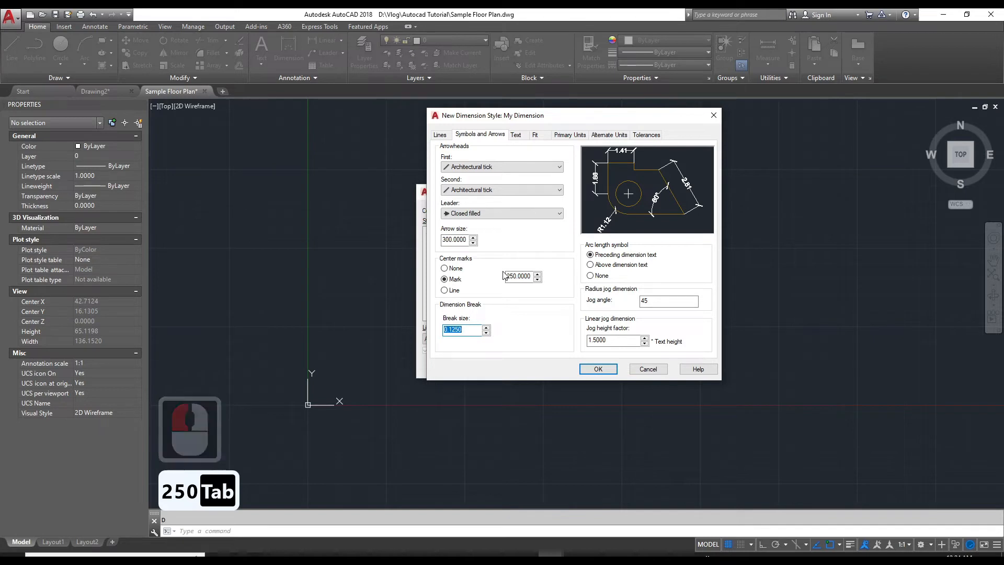
Try a center mark size of 500 and return the size to 250
{"action": "left_click", "coordinate": [529, 276]}
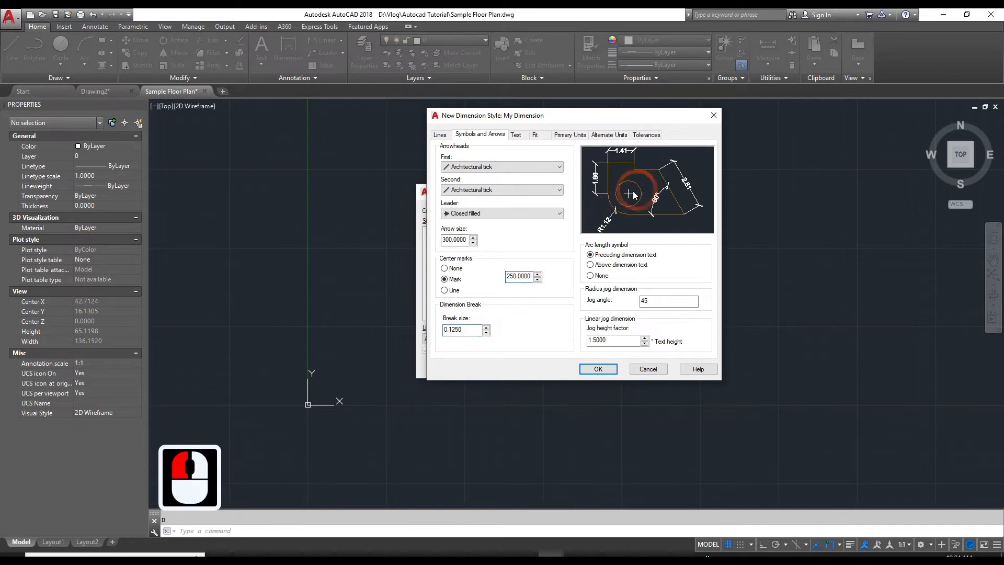
{"action": "double_click", "coordinate": [523, 276]}
{"action": "type", "text": "500"}
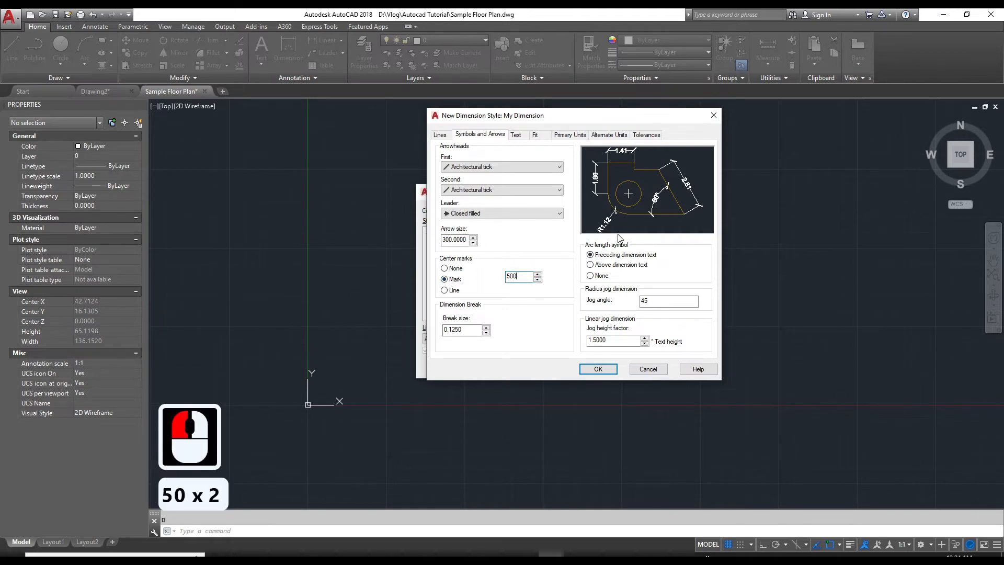
{"action": "key", "text": "Tab"}
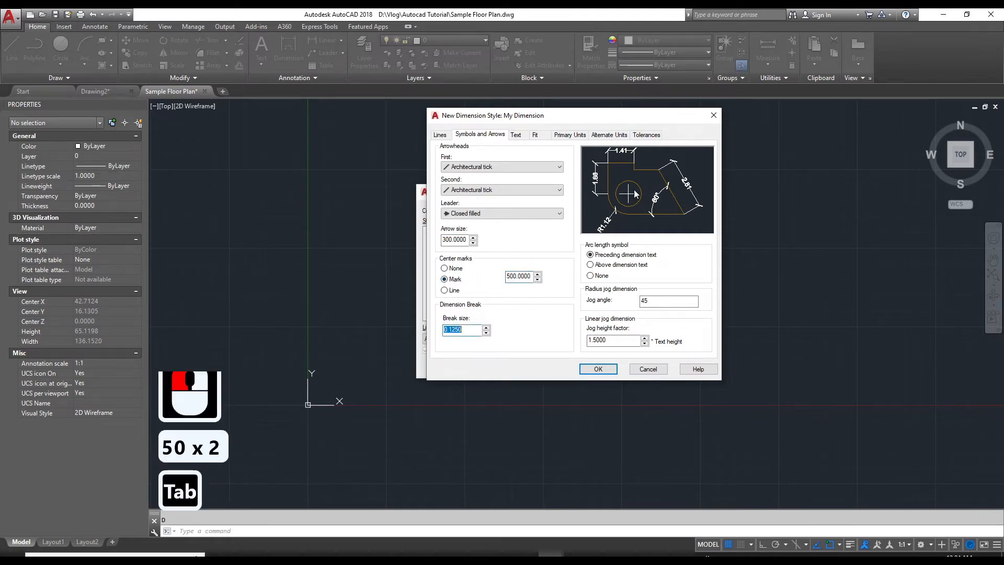
{"action": "left_click_drag", "start_coordinate": [532, 277], "coordinate": [489, 278]}
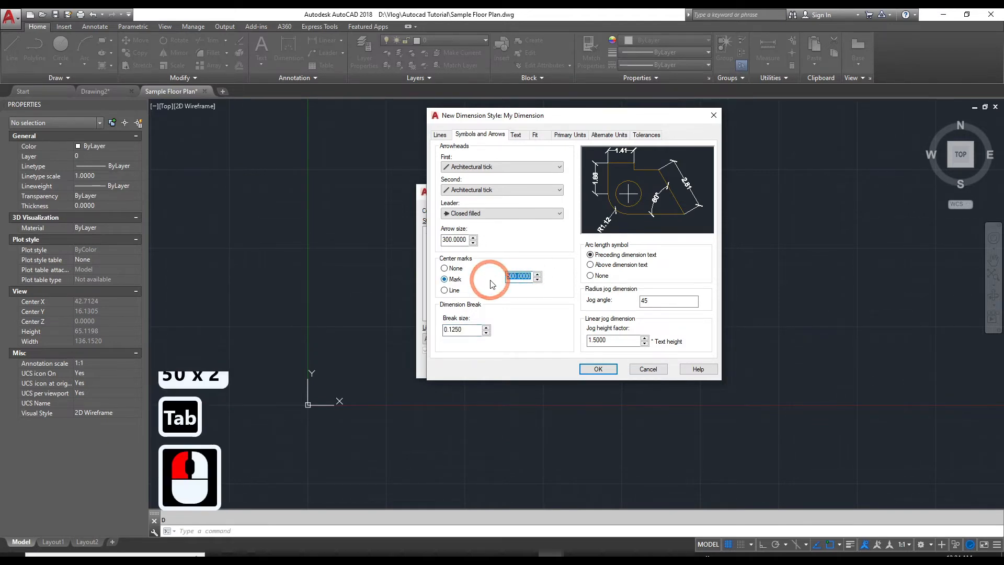
{"action": "type", "text": "250"}
{"action": "key", "text": "Tab"}
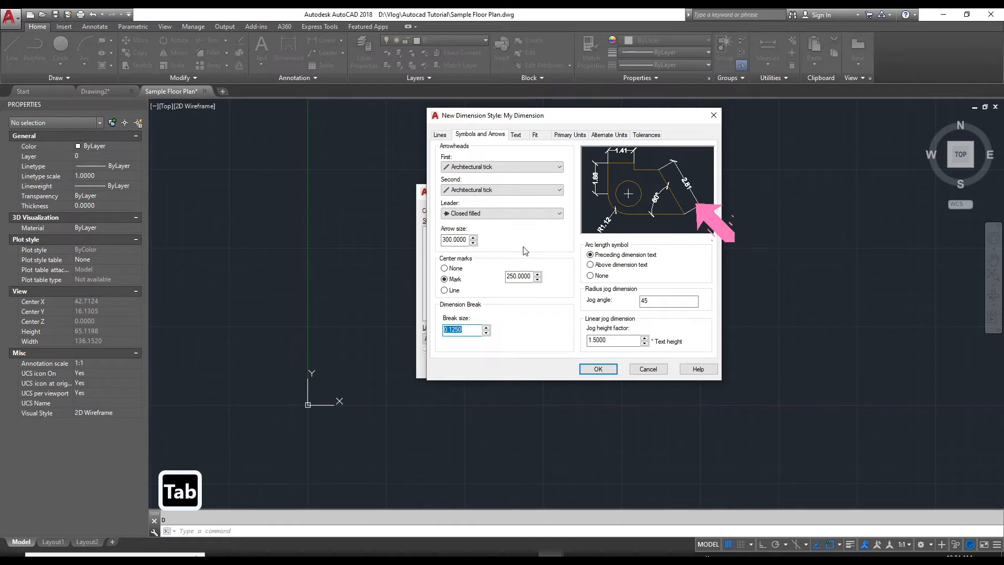
{"action": "left_click", "coordinate": [651, 301]}
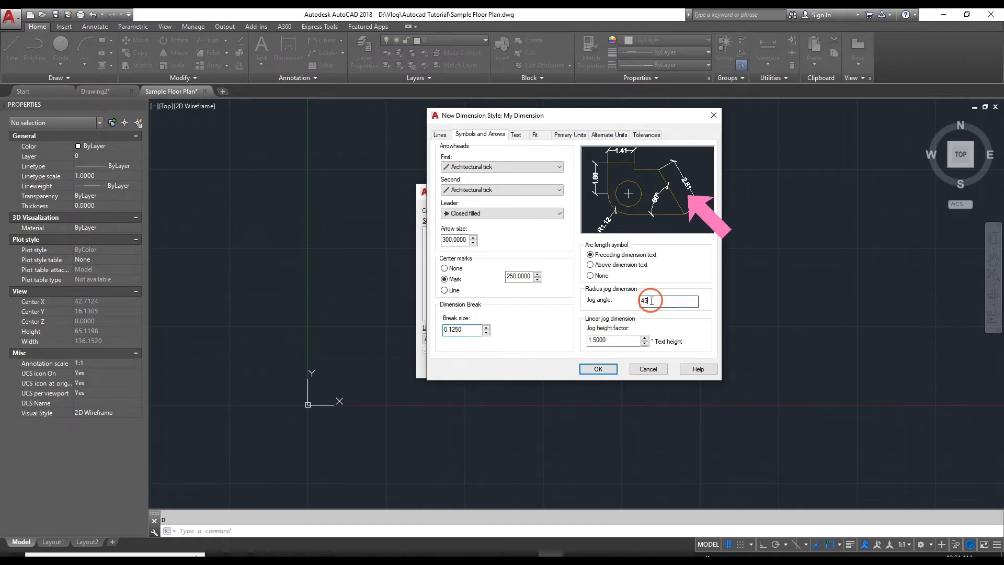
{"action": "left_click", "coordinate": [612, 340]}
{"action": "left_click", "coordinate": [462, 329]}
{"action": "left_click", "coordinate": [466, 149]}
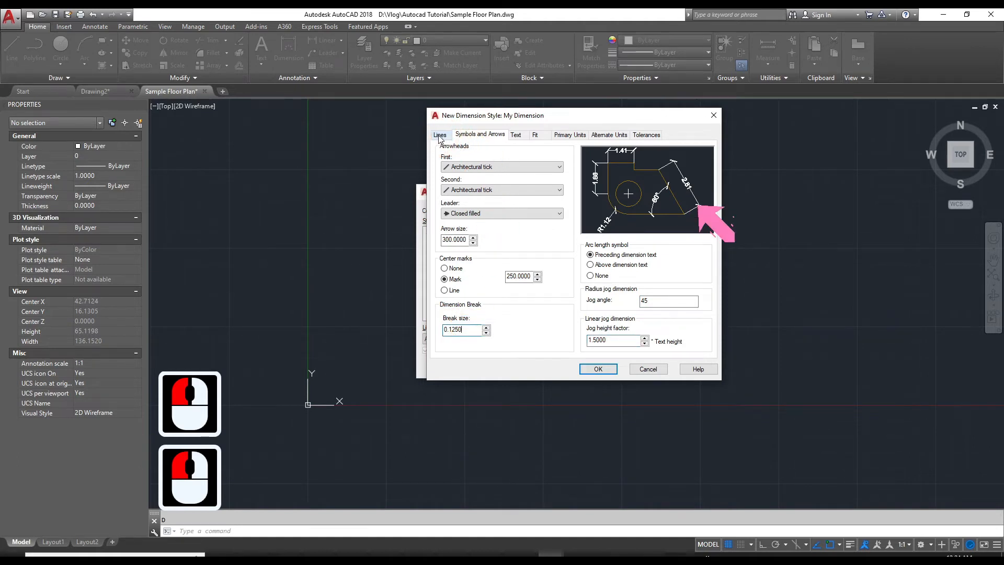
Set the lineweight of the dimension lines to 0.09 mm, keeping their linetype at ByBlock
{"action": "left_click", "coordinate": [440, 136]}
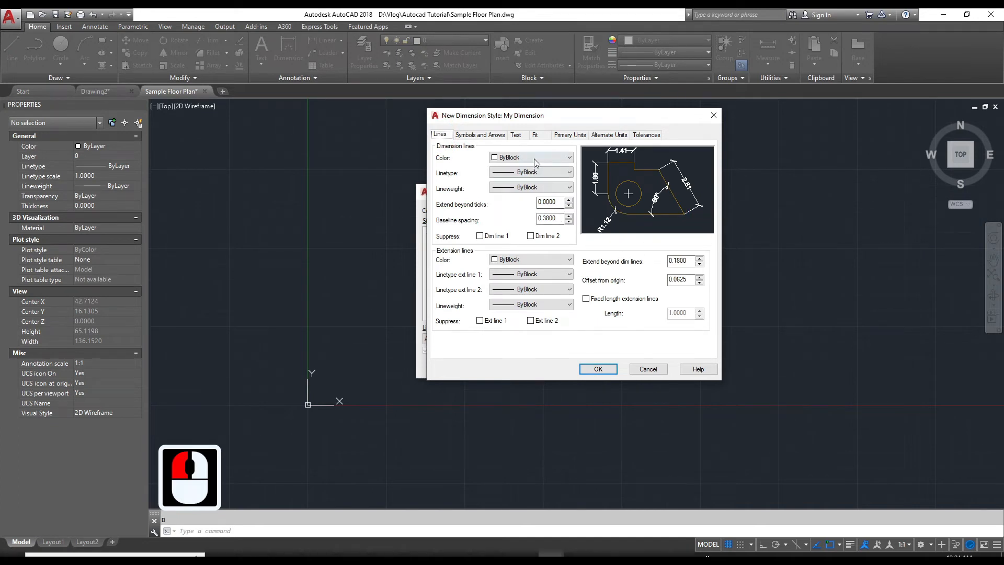
{"action": "left_click", "coordinate": [520, 187]}
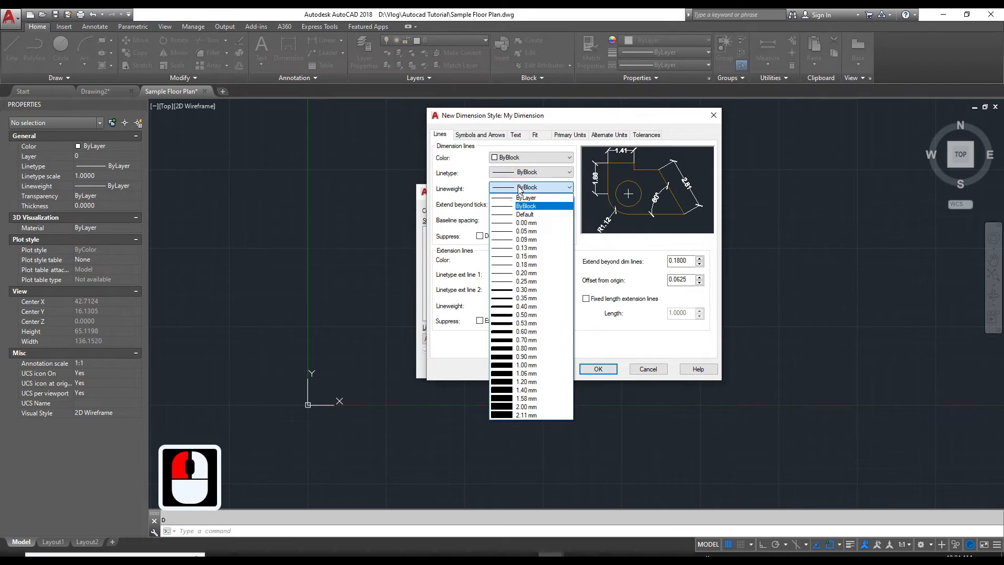
{"action": "left_click", "coordinate": [525, 239]}
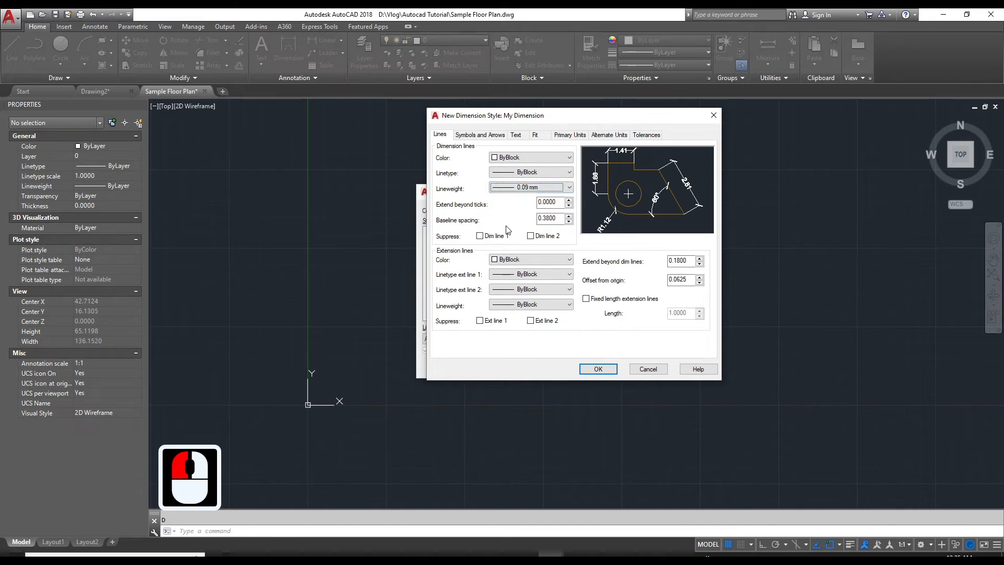
{"action": "left_click", "coordinate": [525, 174]}
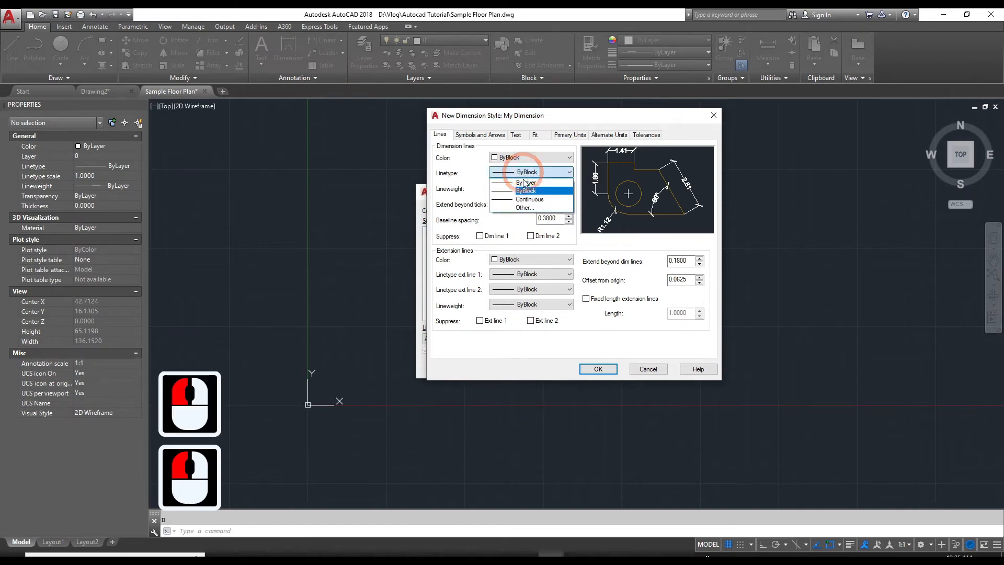
{"action": "left_click", "coordinate": [525, 191]}
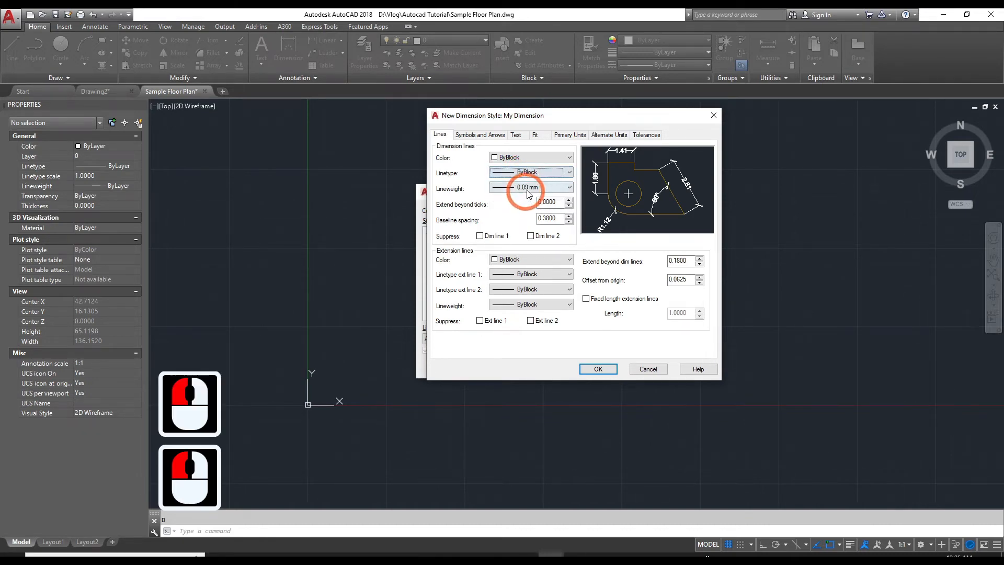
Try suppressing Dim line 1 and Dim line 2 in turn, leaving both dimension lines unsuppressed
{"action": "left_click", "coordinate": [485, 238]}
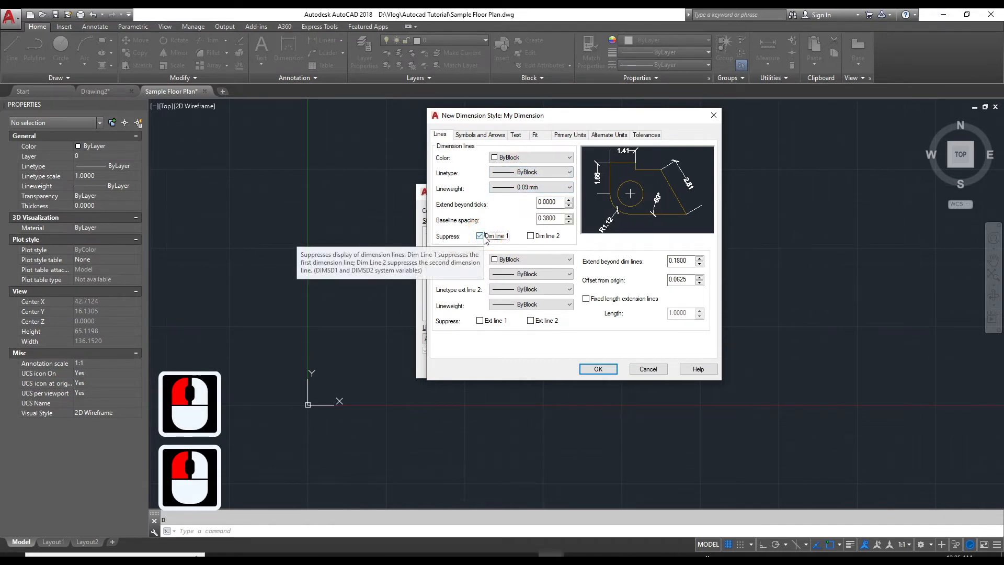
{"action": "left_click", "coordinate": [481, 236]}
{"action": "left_click", "coordinate": [531, 236]}
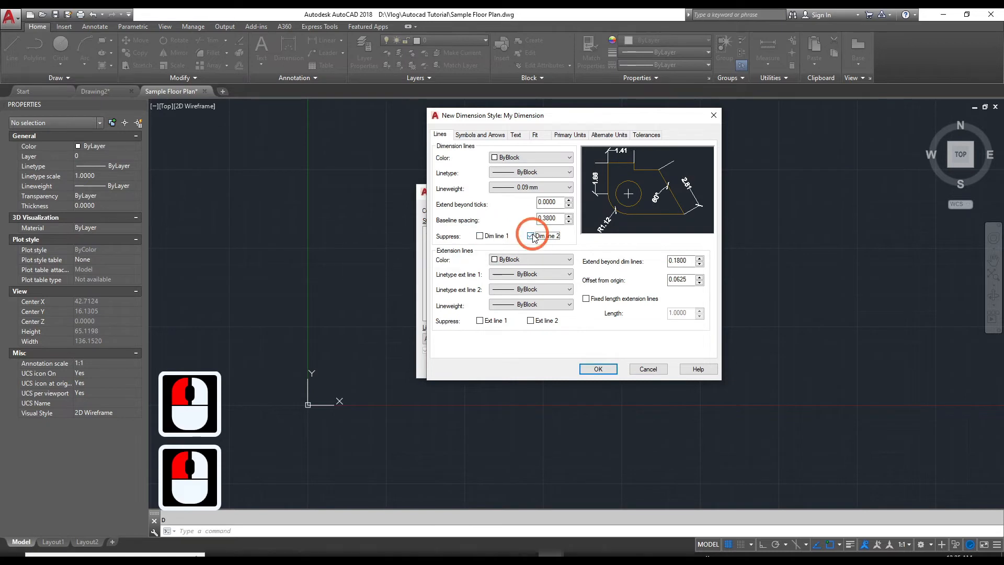
{"action": "left_click", "coordinate": [532, 236]}
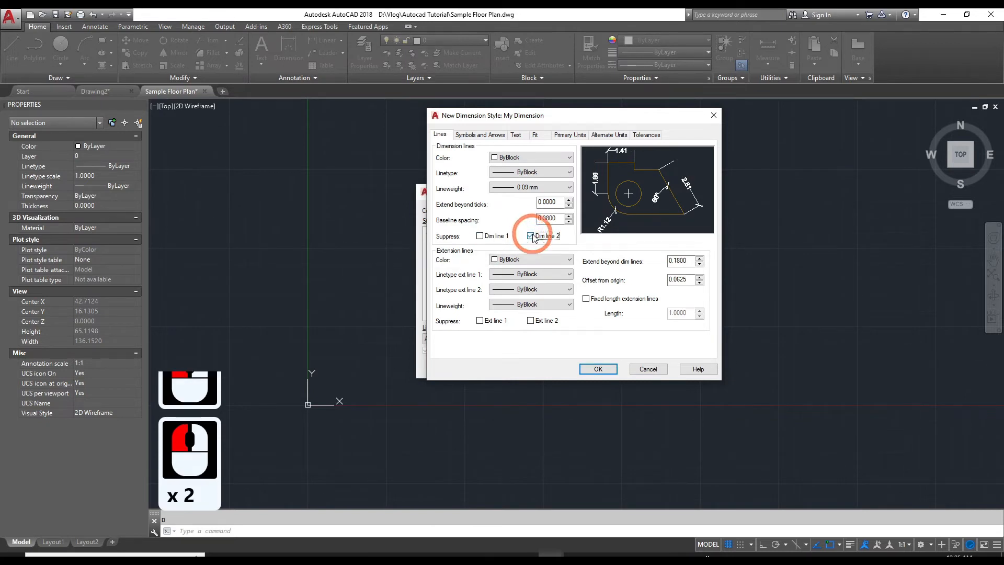
{"action": "left_click", "coordinate": [531, 236]}
{"action": "left_click", "coordinate": [532, 237]}
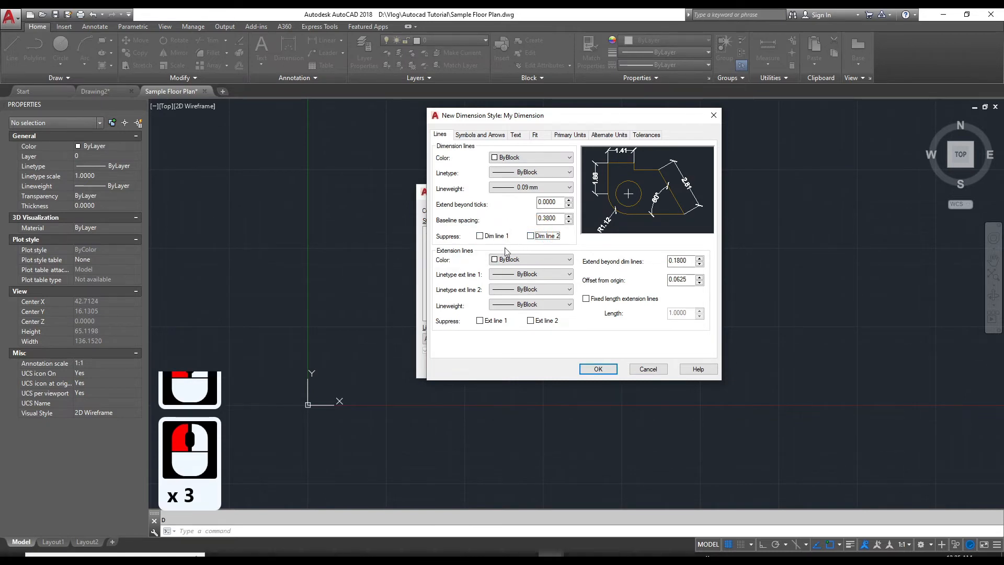
Try suppressing Ext line 1 and Ext line 2 in turn, leaving both extension lines unsuppressed
{"action": "left_click", "coordinate": [480, 321]}
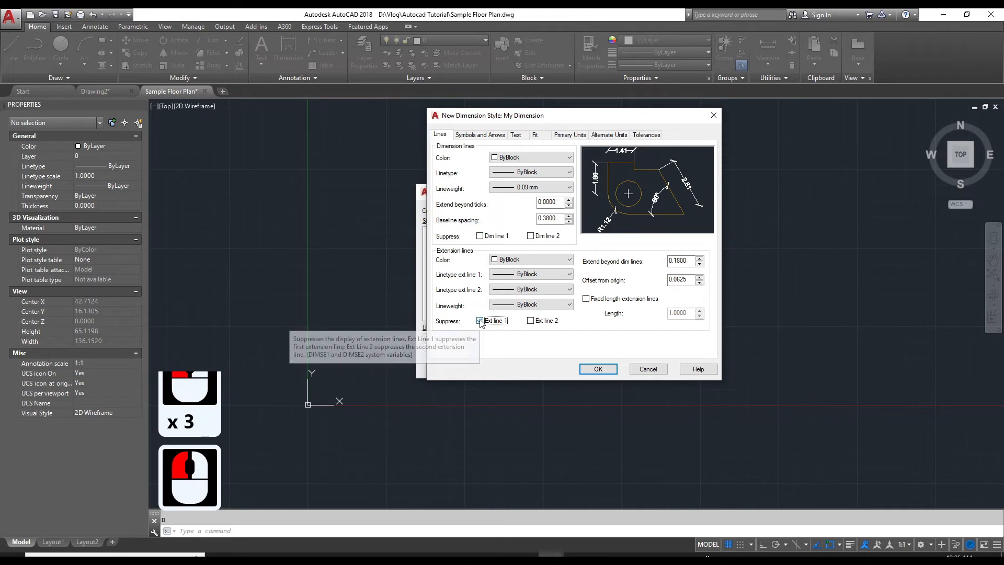
{"action": "left_click", "coordinate": [480, 321]}
{"action": "left_click", "coordinate": [538, 321]}
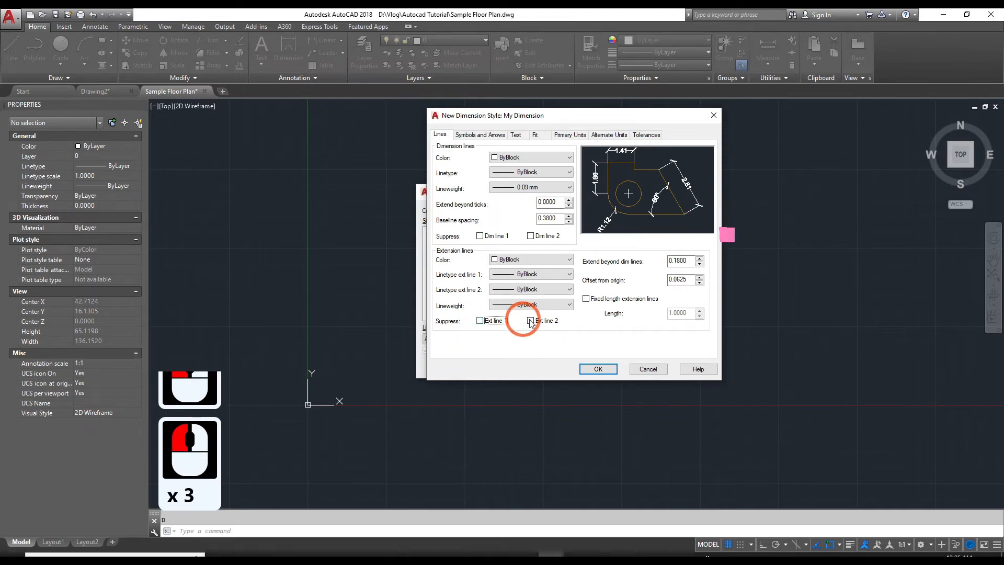
{"action": "left_click", "coordinate": [540, 322]}
{"action": "left_click", "coordinate": [540, 322]}
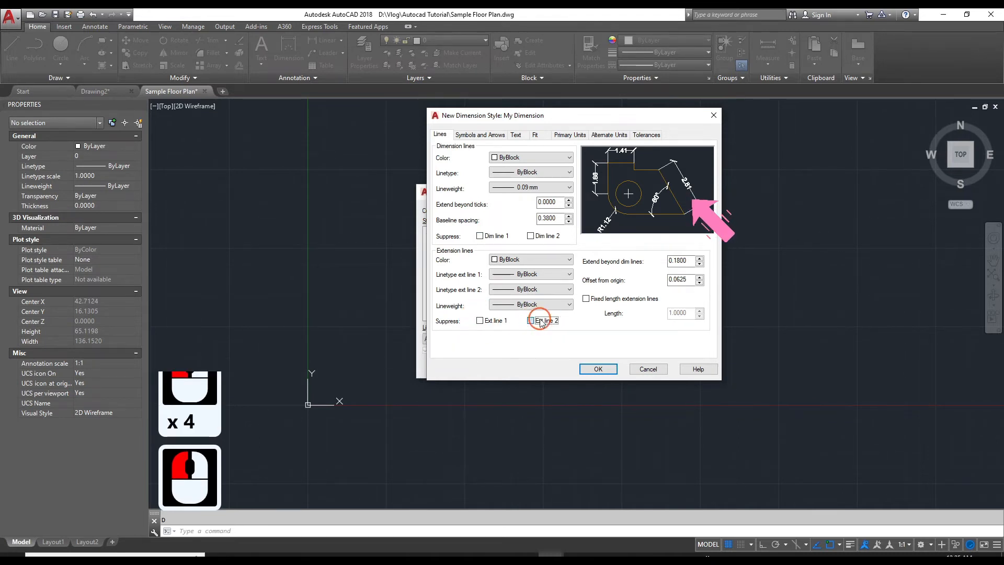
{"action": "left_click", "coordinate": [541, 322]}
{"action": "left_click", "coordinate": [541, 322]}
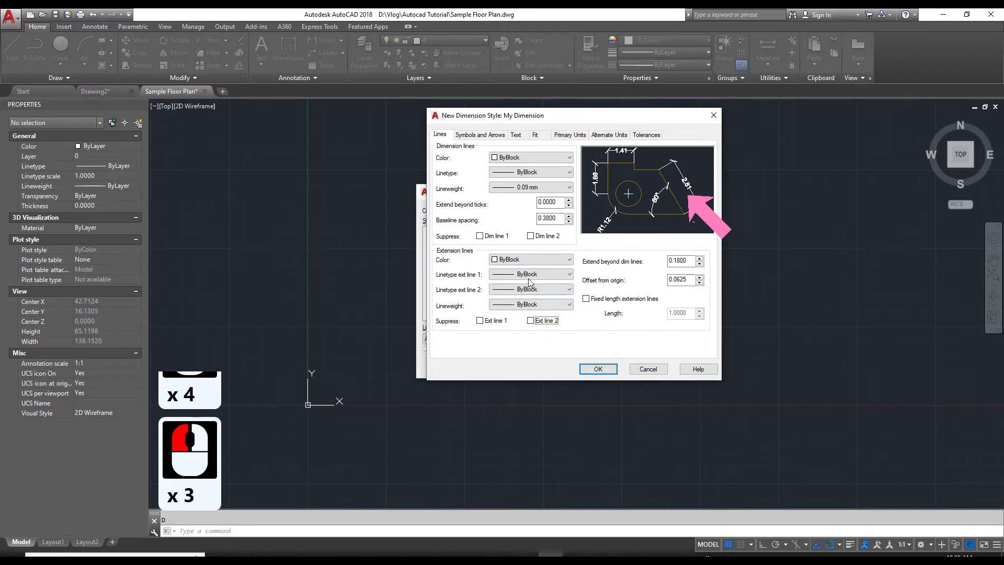
Set the lineweight of the extension lines to 0.09 mm and extend them 250 beyond the dimension lines
{"action": "left_click", "coordinate": [521, 304]}
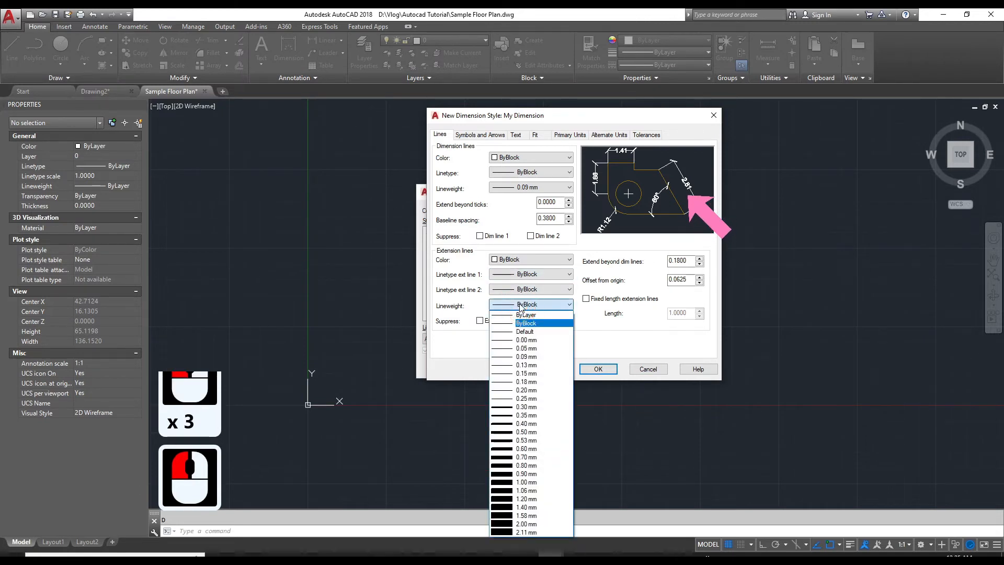
{"action": "left_click", "coordinate": [528, 356]}
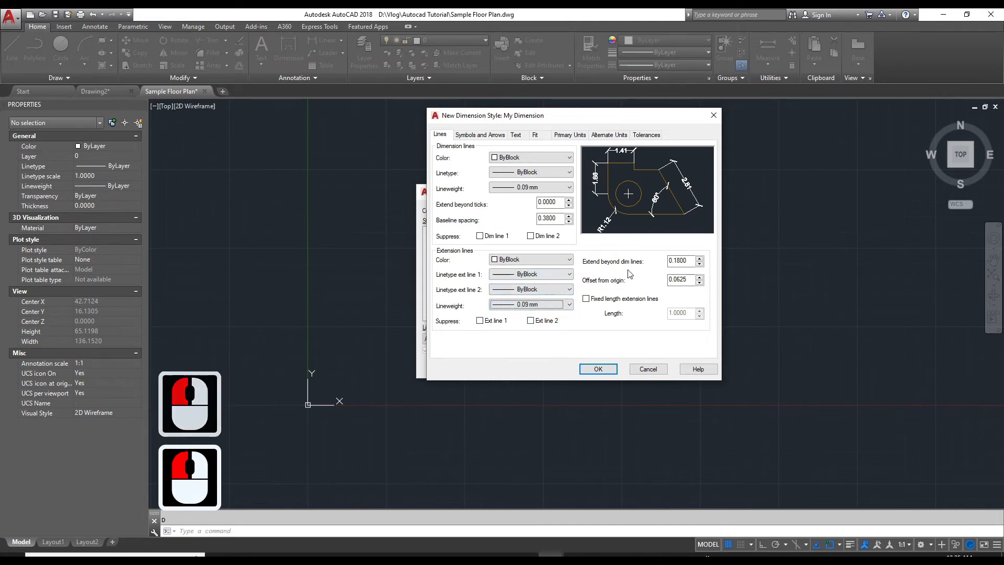
{"action": "double_click", "coordinate": [680, 260]}
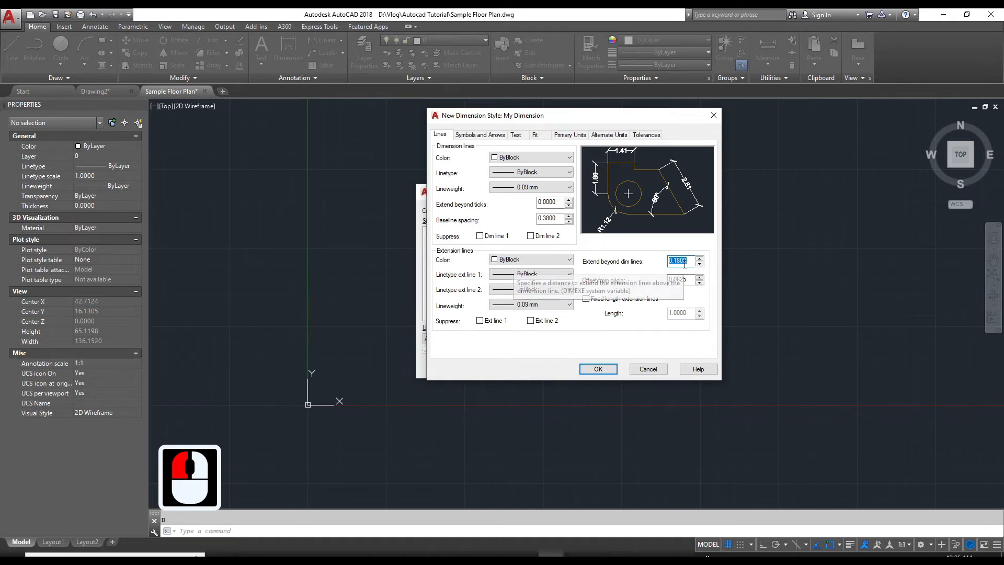
{"action": "type", "text": "250"}
{"action": "key", "text": "Tab"}
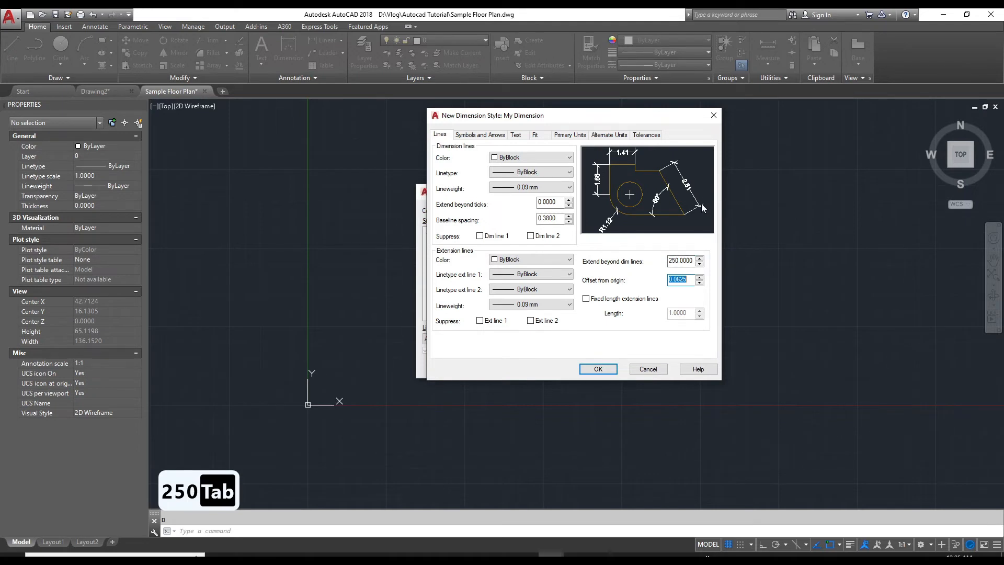
Set the extension lines' offset from origin to 150
{"action": "type", "text": "150"}
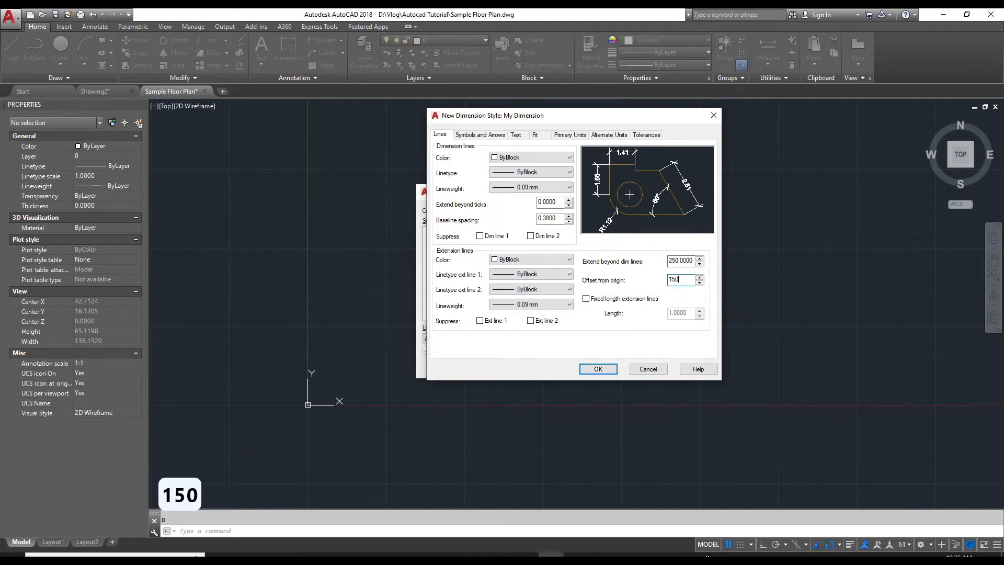
{"action": "key", "text": "Tab"}
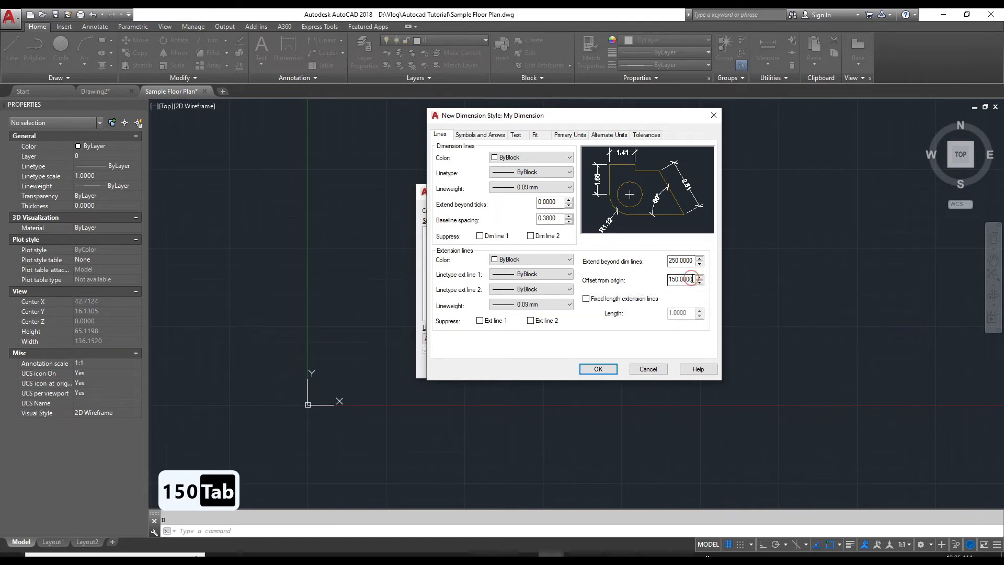
{"action": "left_click", "coordinate": [691, 279]}
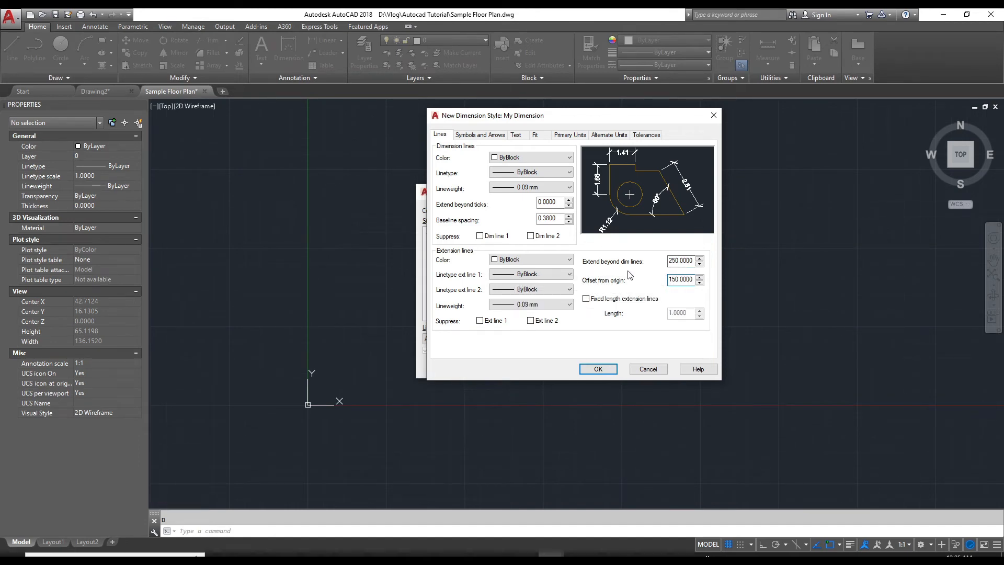
Try the Arrows, Both text and arrows, and Always keep text between ext lines fit options, returning to Either text or arrows (best fit)
{"action": "left_click", "coordinate": [487, 135]}
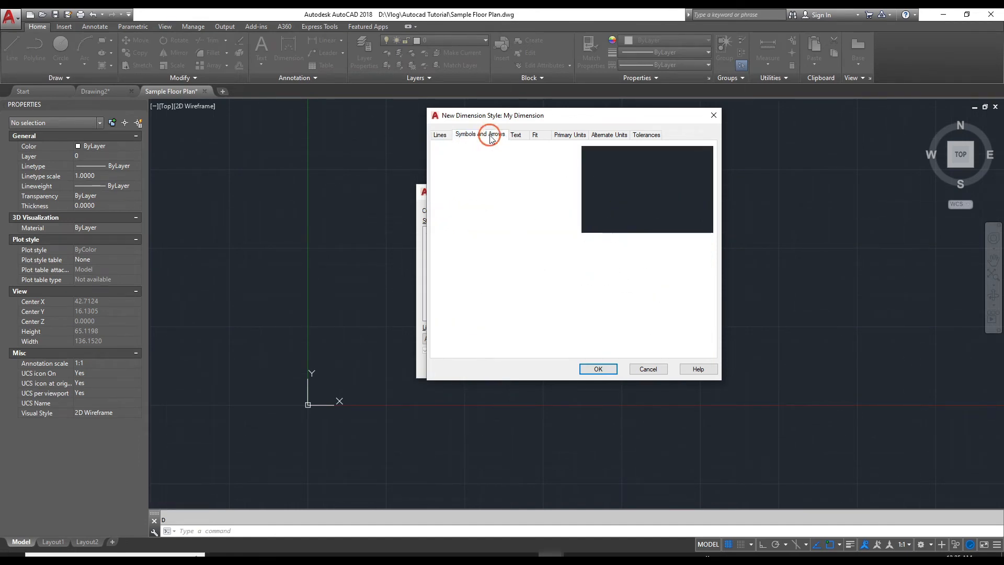
{"action": "left_click", "coordinate": [517, 136]}
{"action": "left_click", "coordinate": [535, 135]}
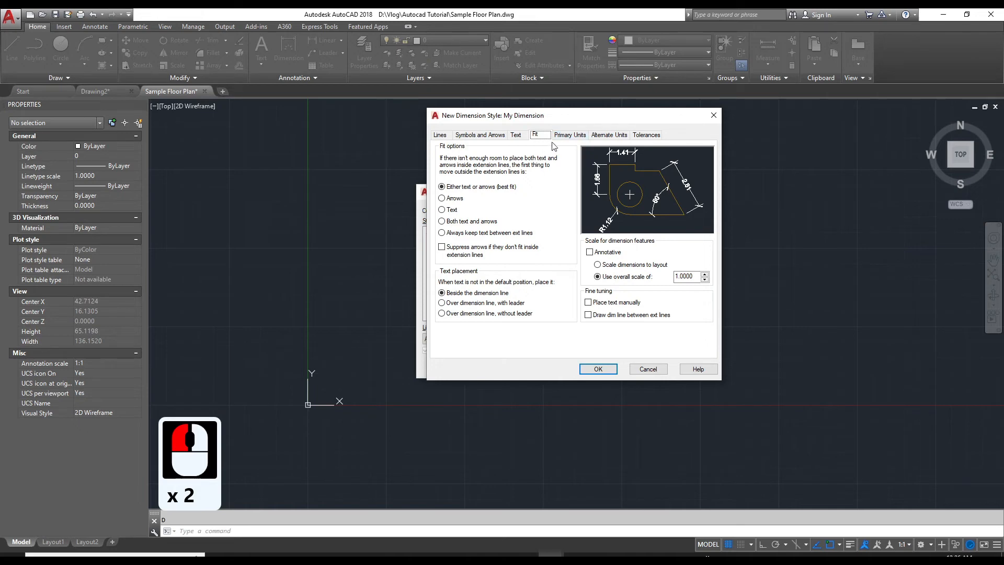
{"action": "left_click", "coordinate": [446, 200]}
{"action": "left_click", "coordinate": [448, 201]}
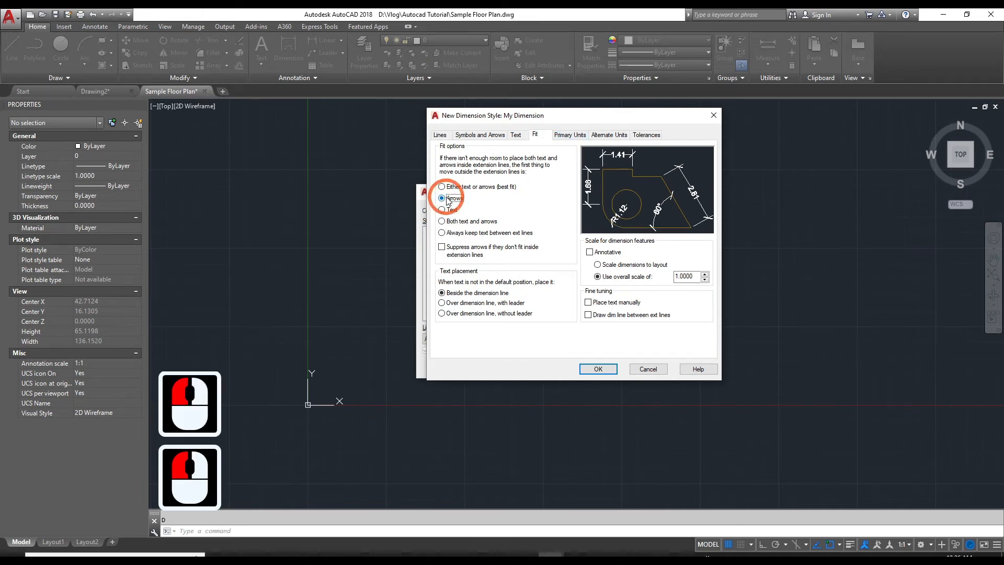
{"action": "double_click", "coordinate": [453, 224]}
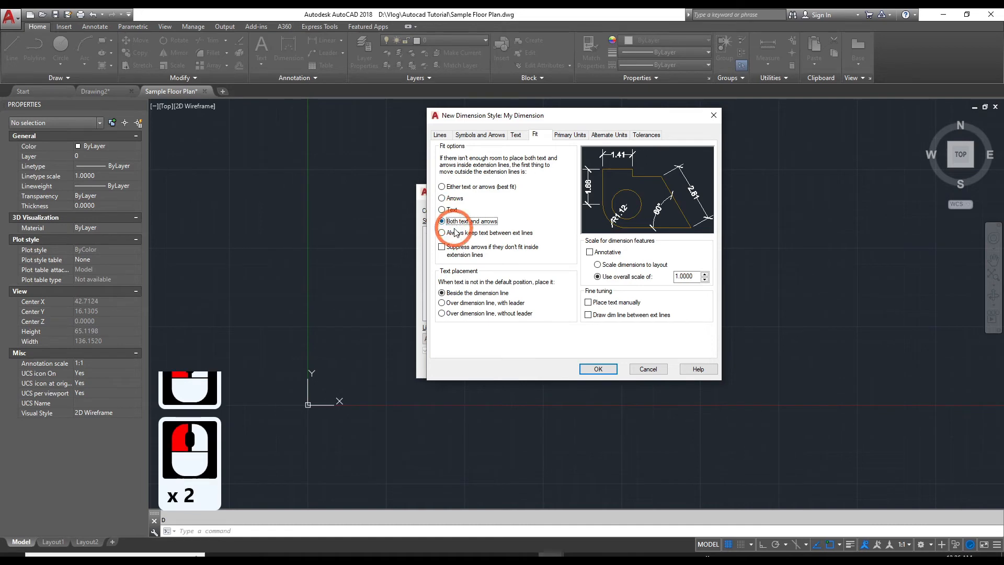
{"action": "double_click", "coordinate": [450, 205]}
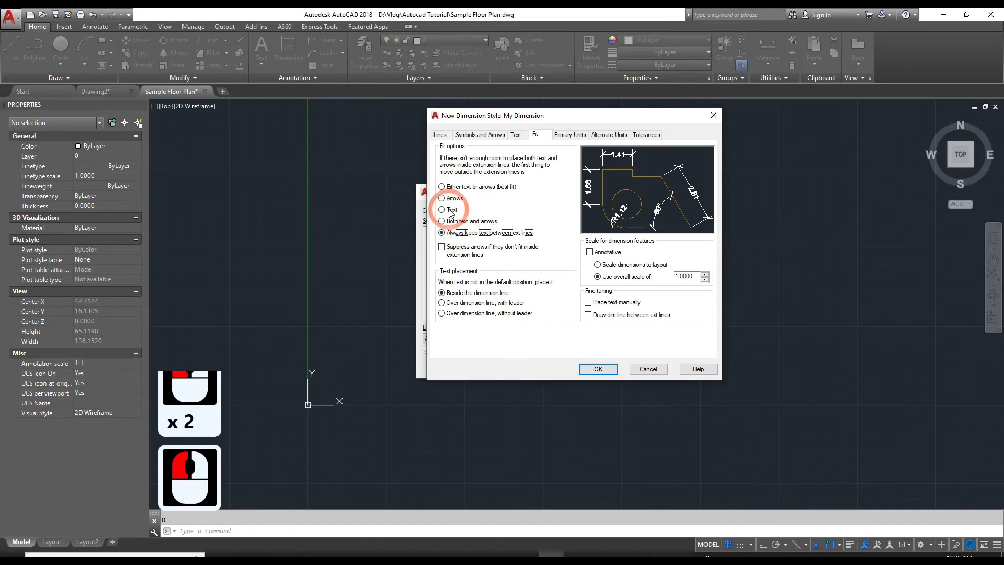
{"action": "left_click", "coordinate": [442, 187]}
{"action": "left_click", "coordinate": [443, 188]}
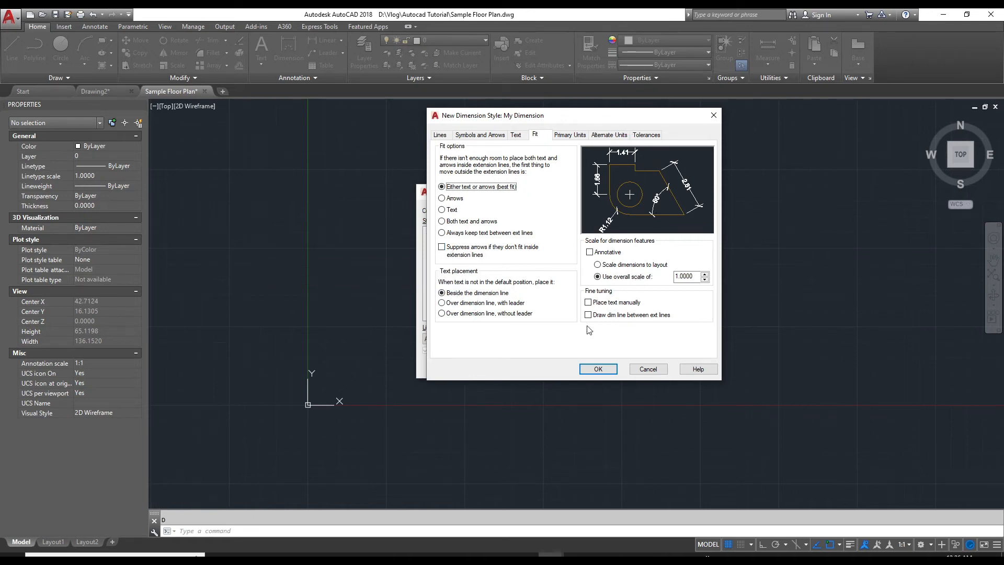
Accept the new dimension style's settings and select My Dimension in the list of dimension styles
{"action": "left_click", "coordinate": [598, 369]}
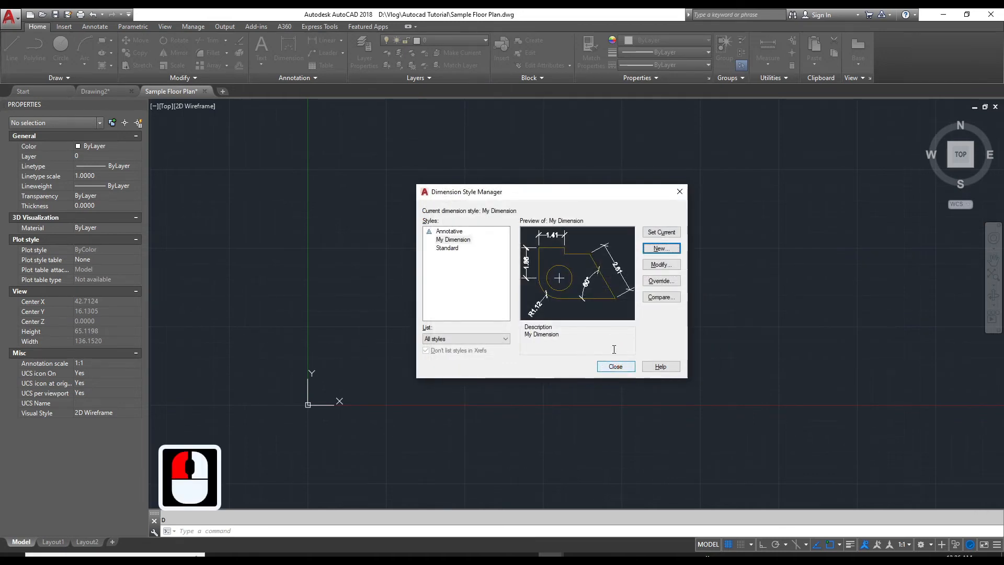
{"action": "left_click", "coordinate": [464, 248]}
{"action": "left_click", "coordinate": [458, 239]}
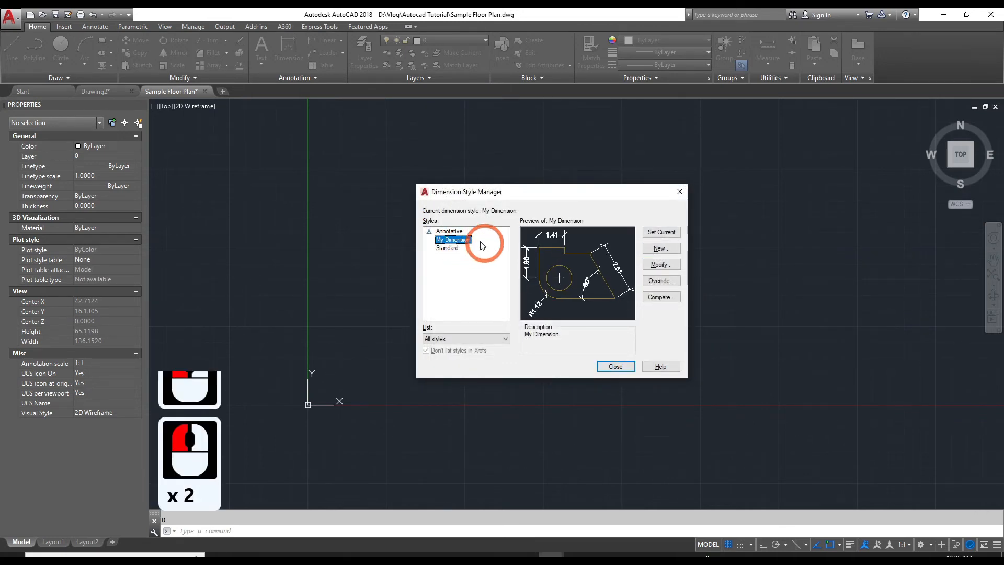
Make My Dimension the current dimension style and close the Dimension Style Manager
{"action": "left_click", "coordinate": [661, 233]}
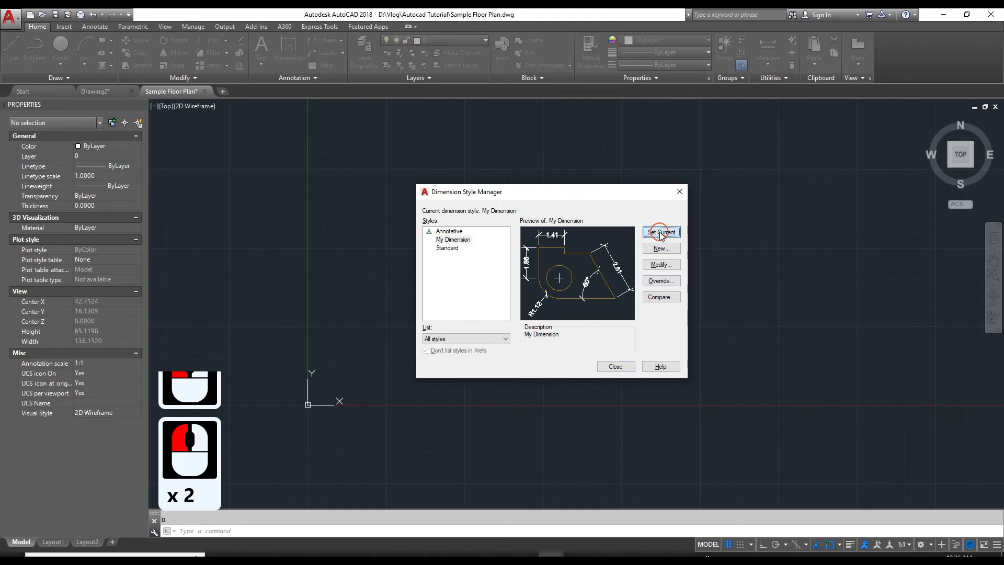
{"action": "left_click", "coordinate": [616, 366]}
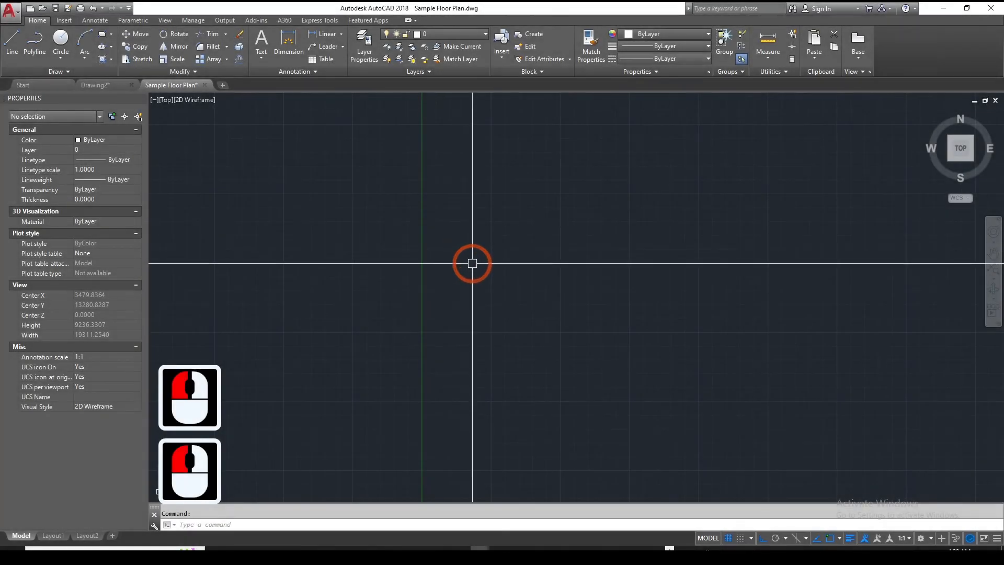
{"action": "type", "text": "LAy"}
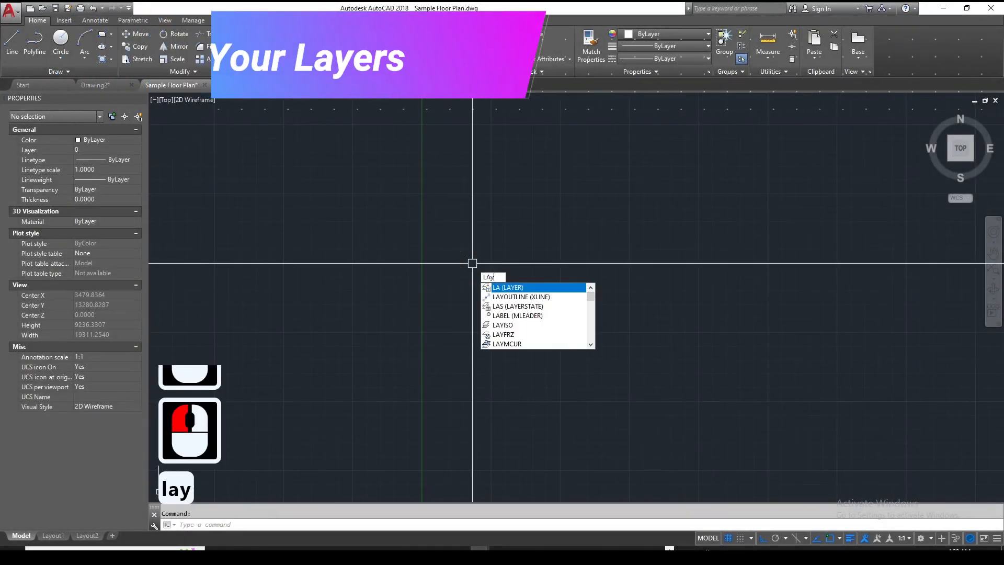
{"action": "type", "text": "er"}
{"action": "key", "text": "Return"}
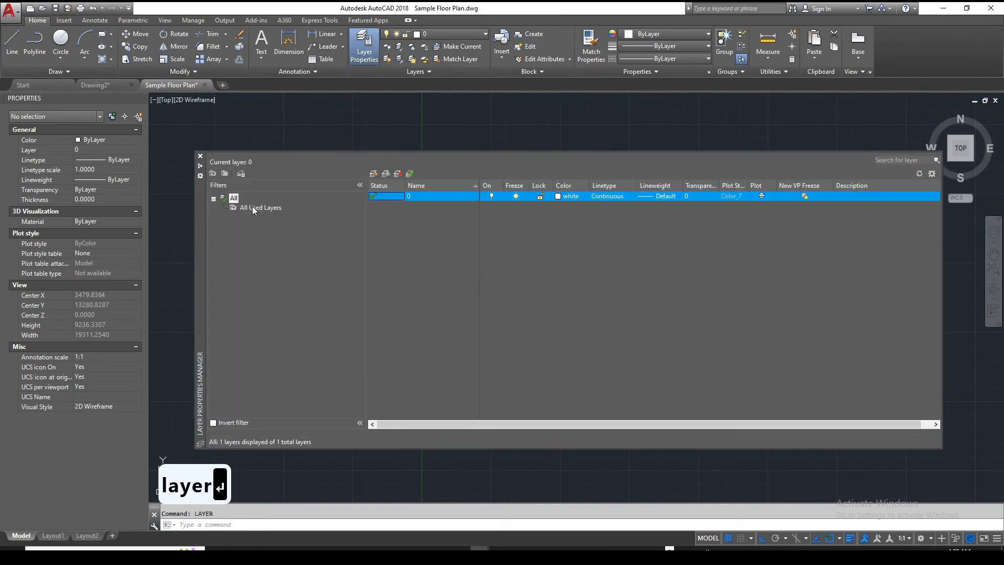
{"action": "left_click", "coordinate": [201, 156]}
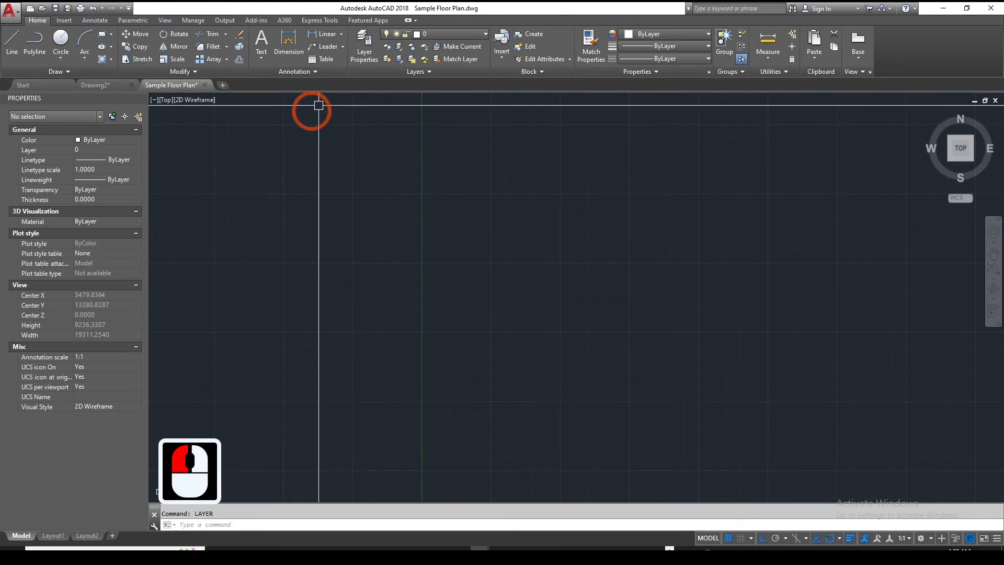
Open the Layer Properties Manager and create a new layer named A-Wall
{"action": "left_click", "coordinate": [370, 43]}
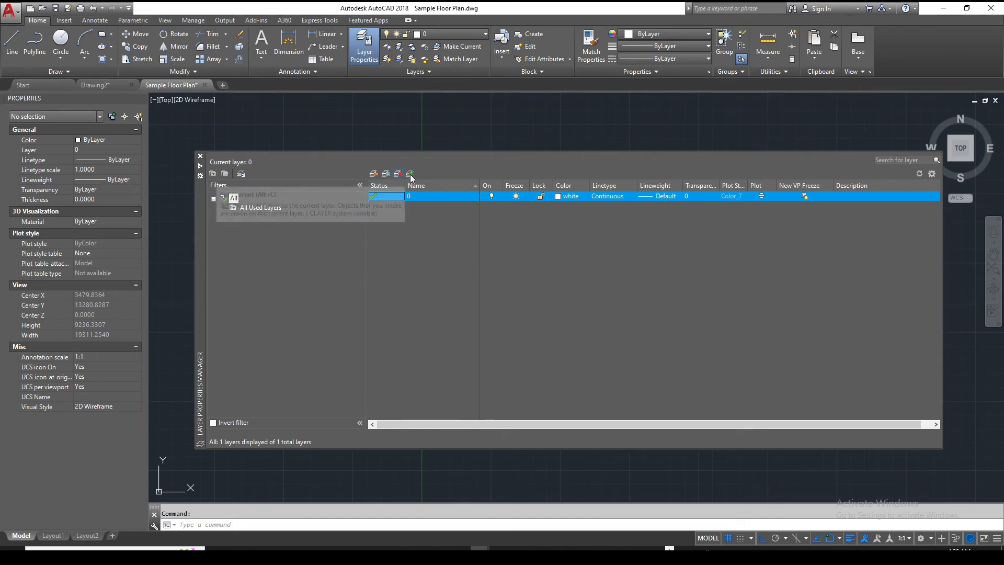
{"action": "left_click", "coordinate": [434, 229]}
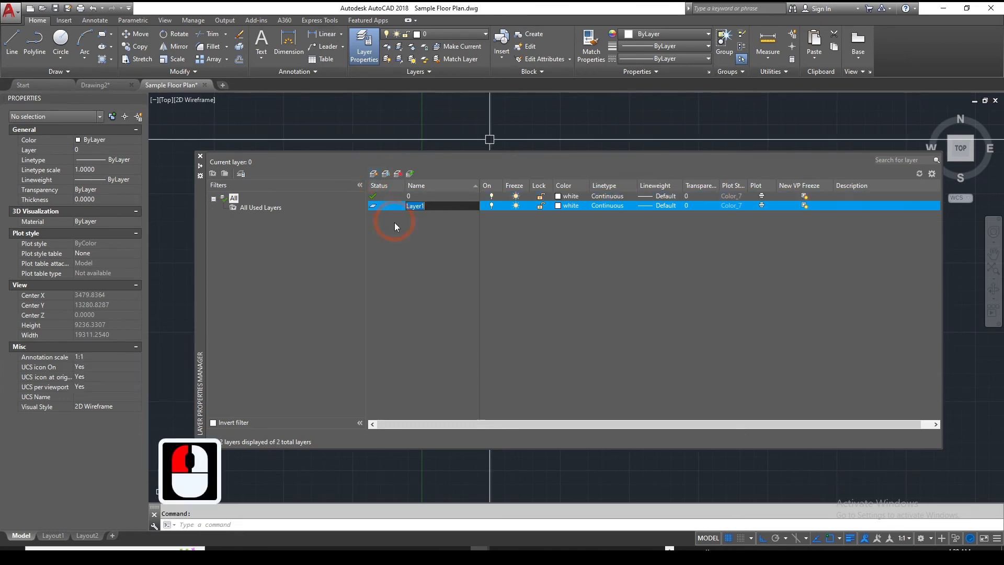
{"action": "type", "text": "A-"}
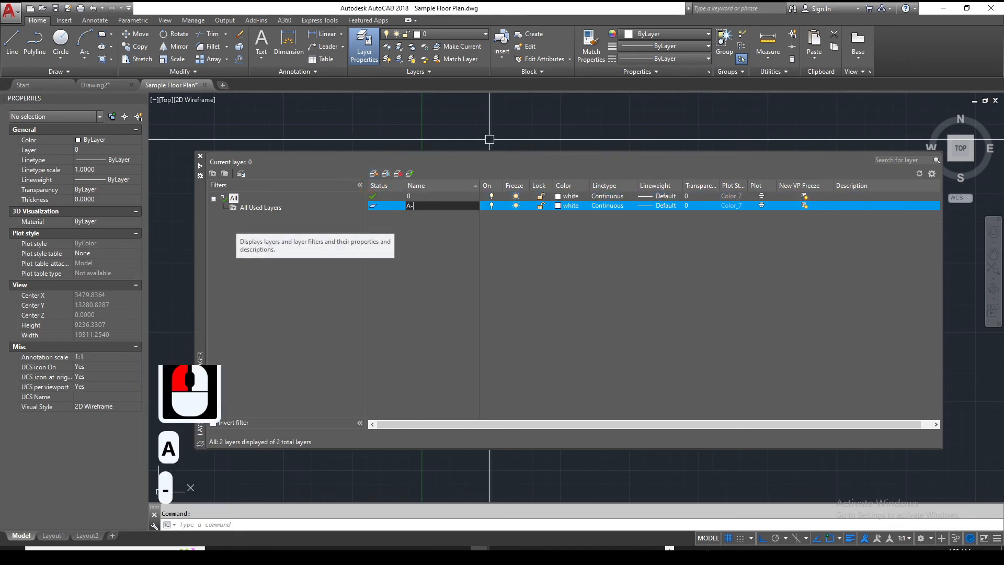
{"action": "type", "text": "Wass"}
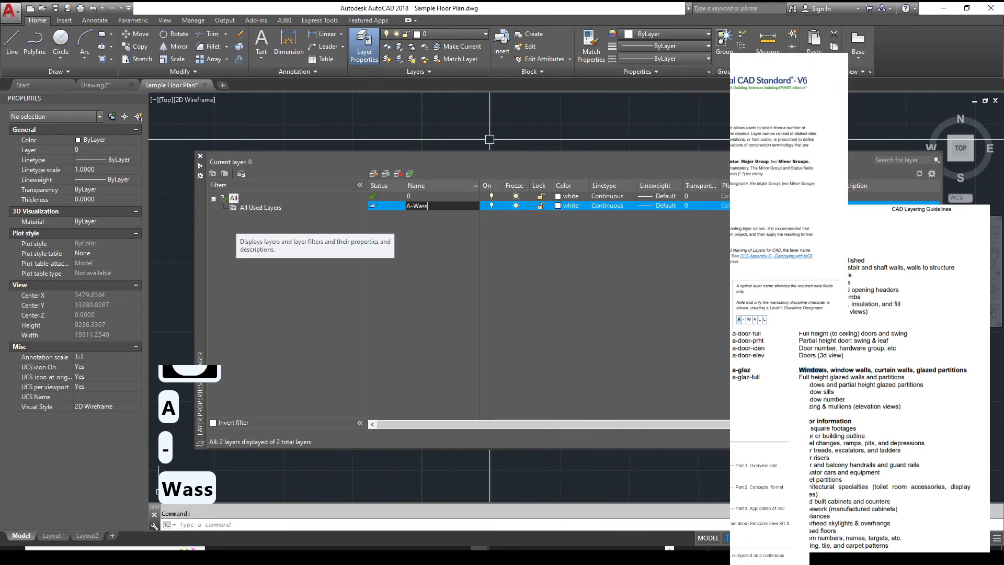
{"action": "key", "text": "BackSpace"}
{"action": "key", "text": "BackSpace"}
{"action": "type", "text": "l"}
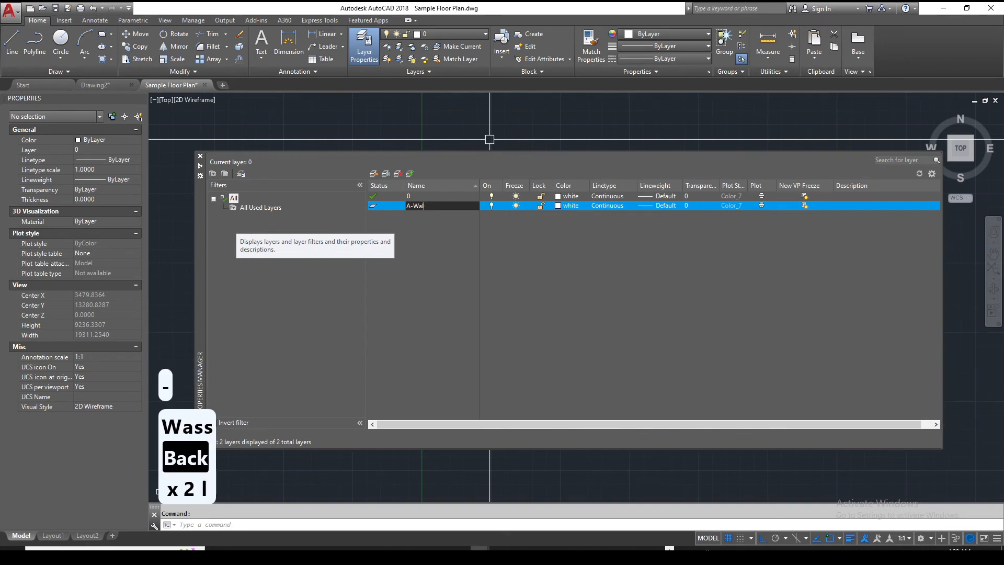
{"action": "type", "text": "l"}
{"action": "key", "text": "Return"}
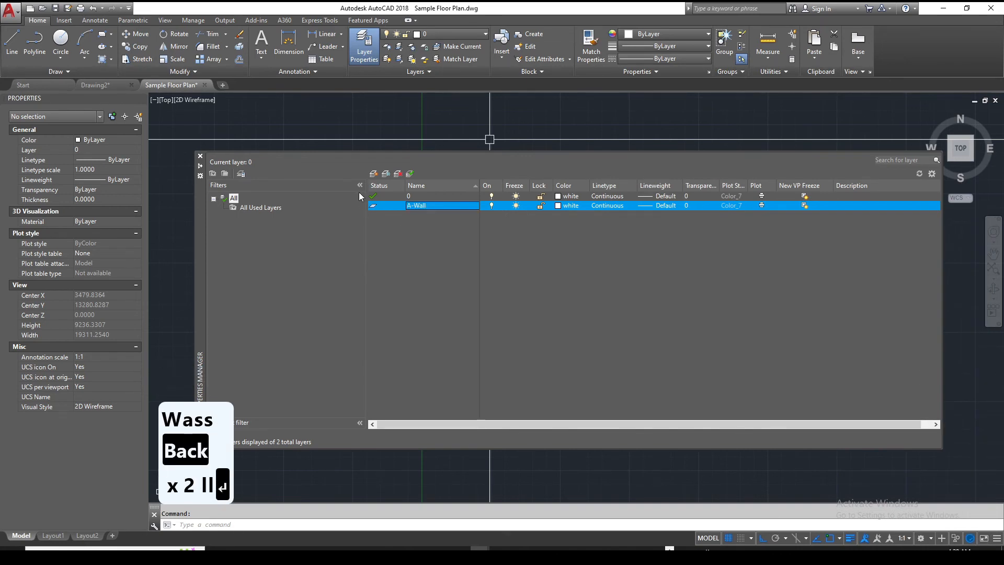
Create a new layer named A-Text for the drawing's text
{"action": "left_click", "coordinate": [373, 174]}
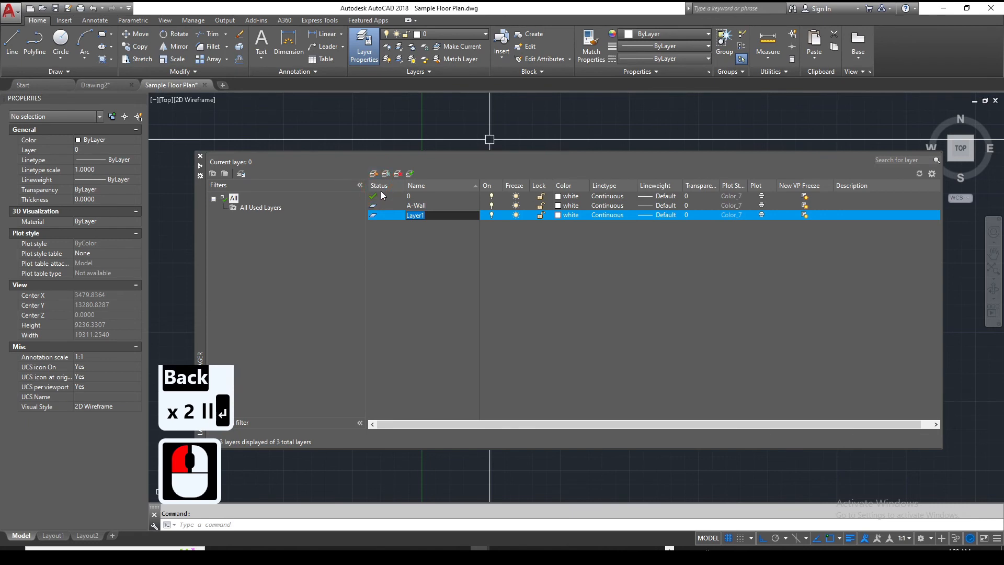
{"action": "type", "text": "A-"}
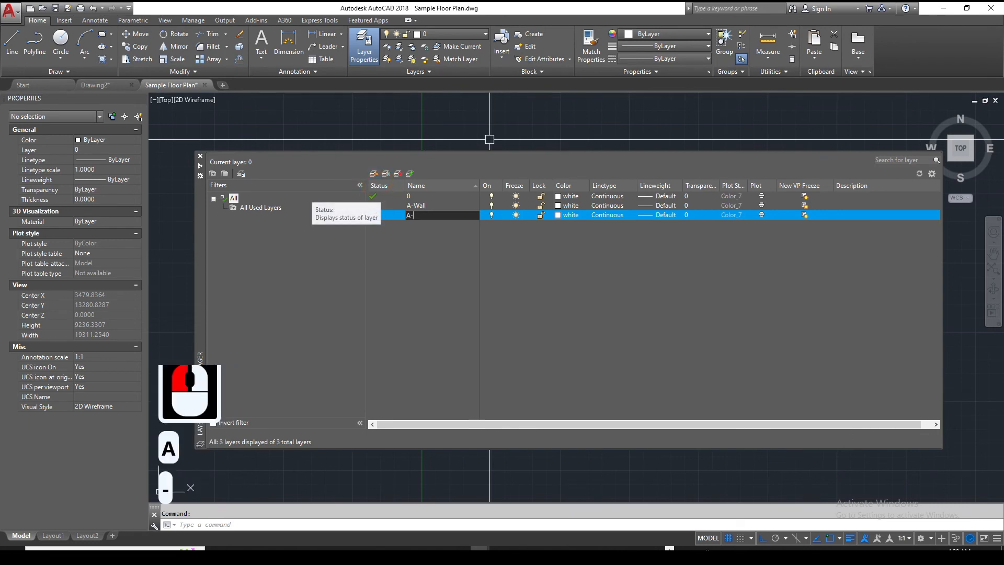
{"action": "type", "text": "T"}
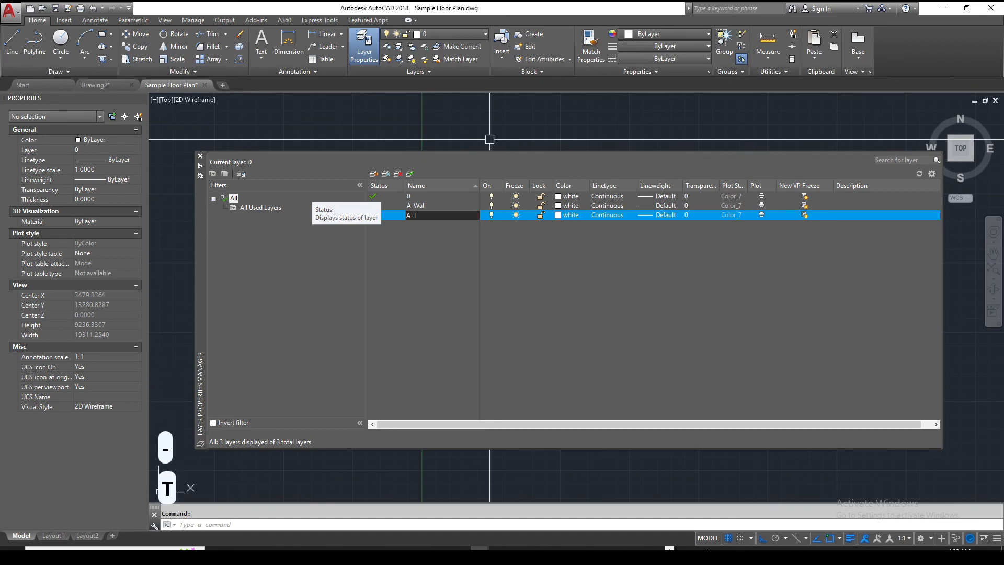
{"action": "type", "text": "ext"}
{"action": "key", "text": "Return"}
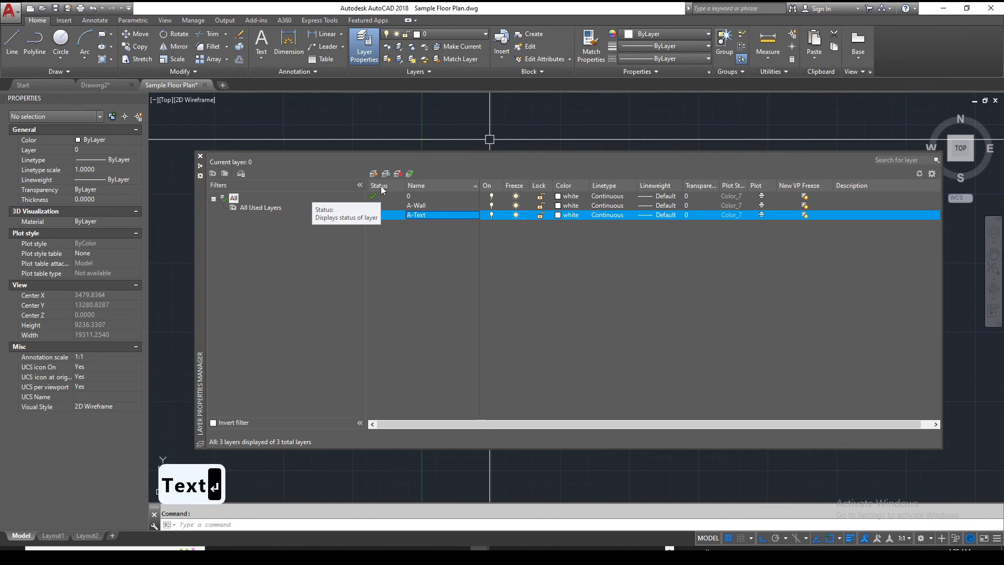
Create a new layer named A-Door for the floor plan's doors
{"action": "left_click", "coordinate": [374, 174]}
{"action": "type", "text": "A"}
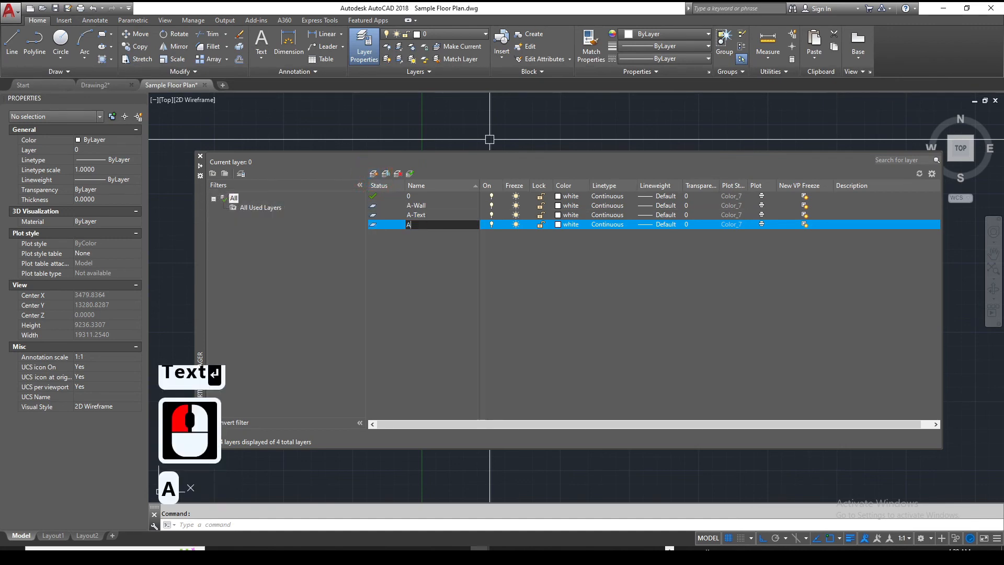
{"action": "type", "text": "-"}
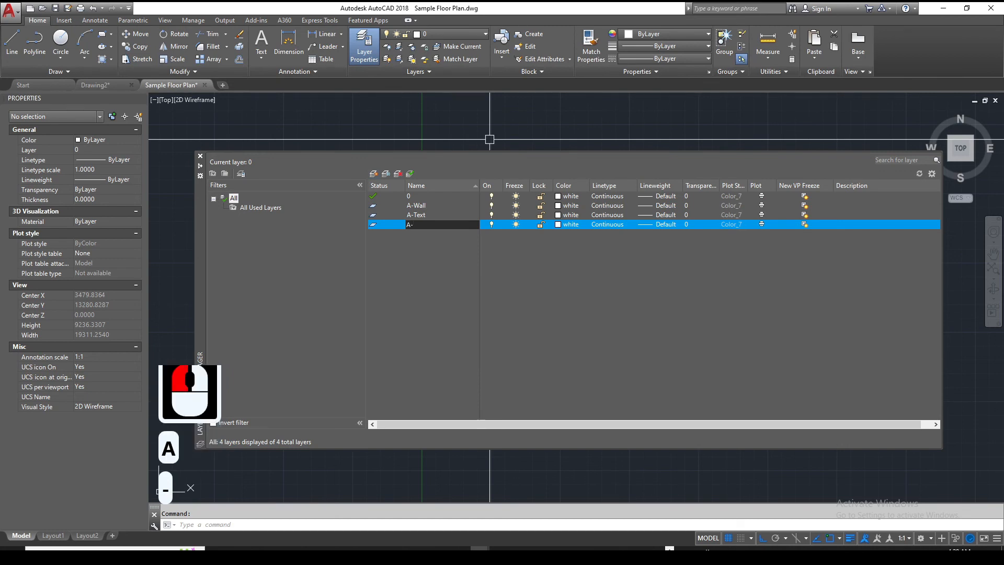
{"action": "type", "text": "Door"}
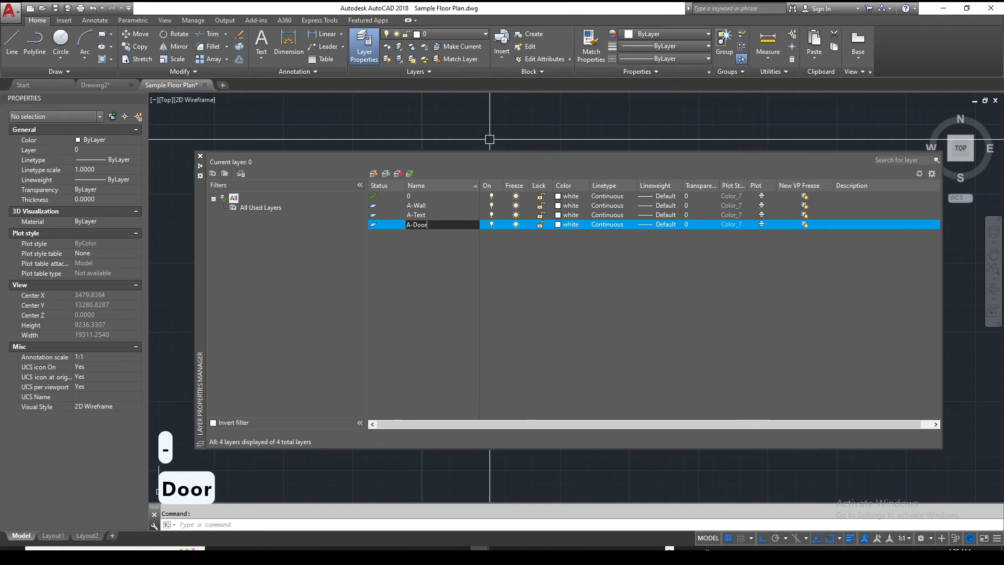
{"action": "key", "text": "Return"}
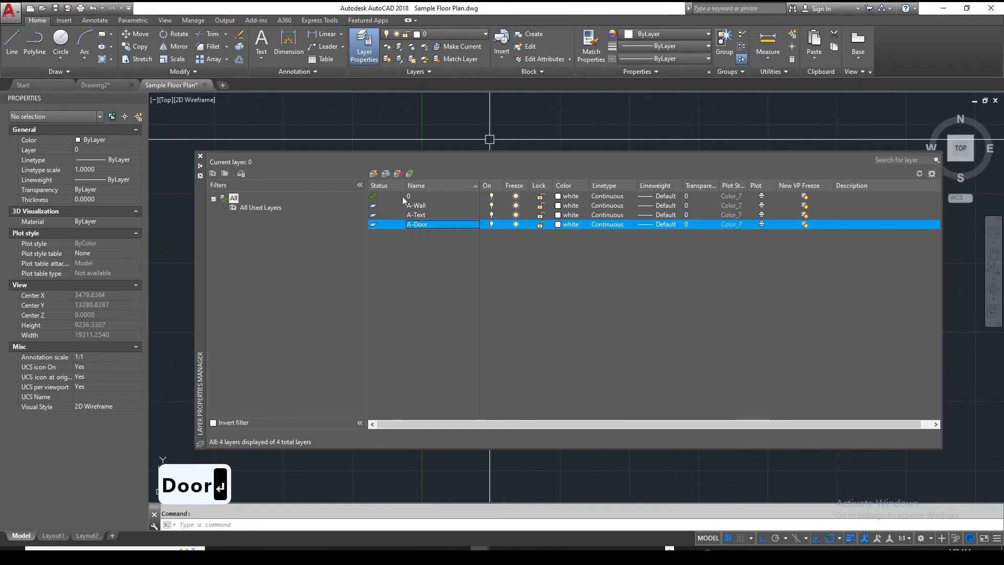
Add another layer to the drawing and name it A-Glas
{"action": "left_click", "coordinate": [375, 174]}
{"action": "type", "text": "A-"}
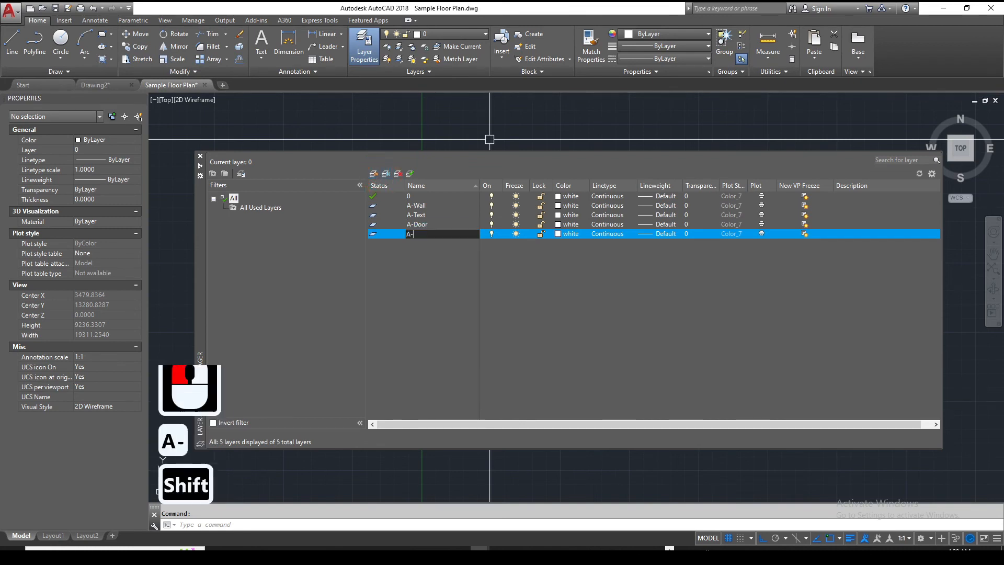
{"action": "type", "text": "Glass"}
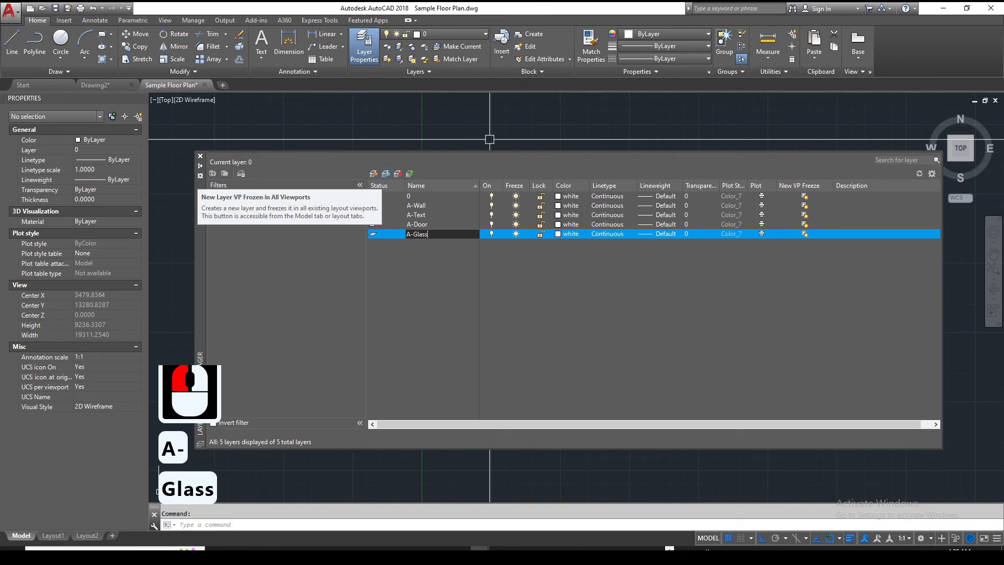
{"action": "key", "text": "BackSpace"}
{"action": "key", "text": "Return"}
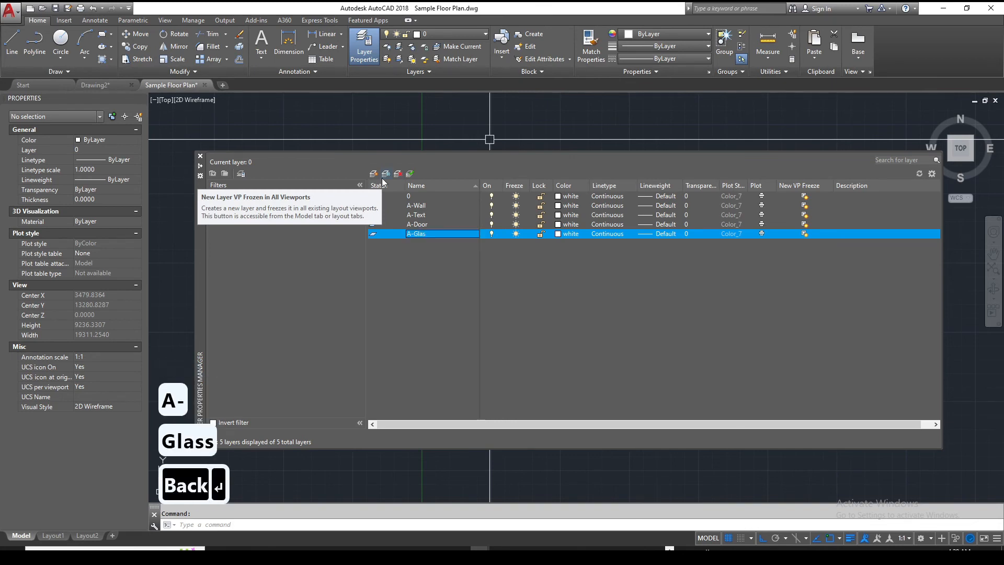
Add a layer for dimensions to the drawing and name it A-Dim
{"action": "left_click", "coordinate": [373, 174]}
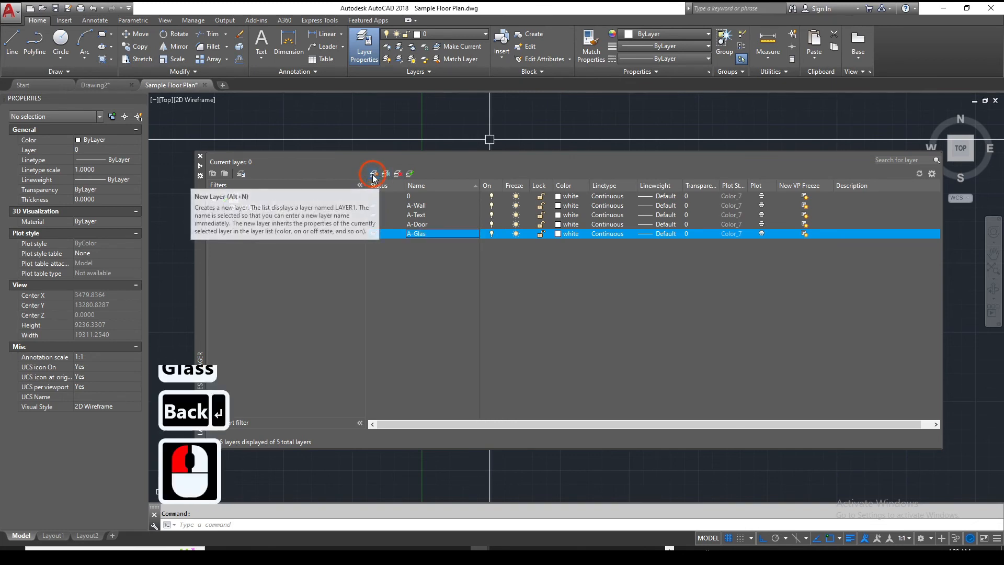
{"action": "type", "text": "A"}
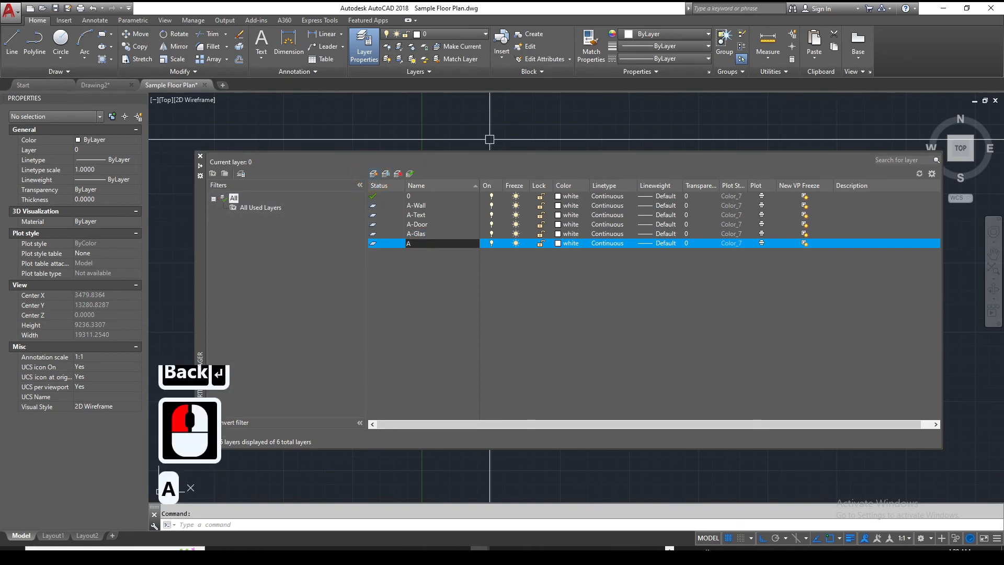
{"action": "type", "text": "-im"}
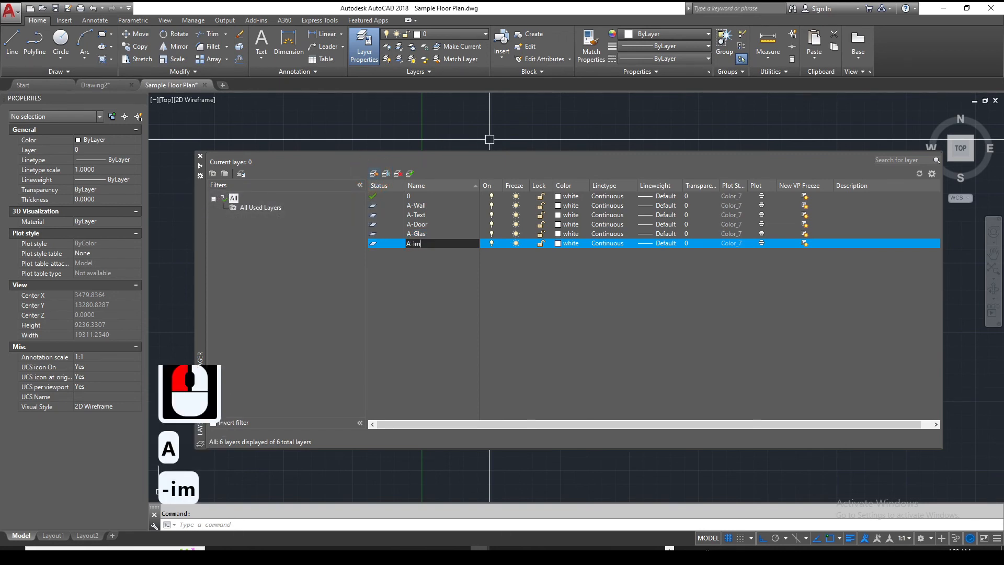
{"action": "key", "text": "BackSpace"}
{"action": "key", "text": "BackSpace"}
{"action": "type", "text": "Dim"}
{"action": "key", "text": "Return"}
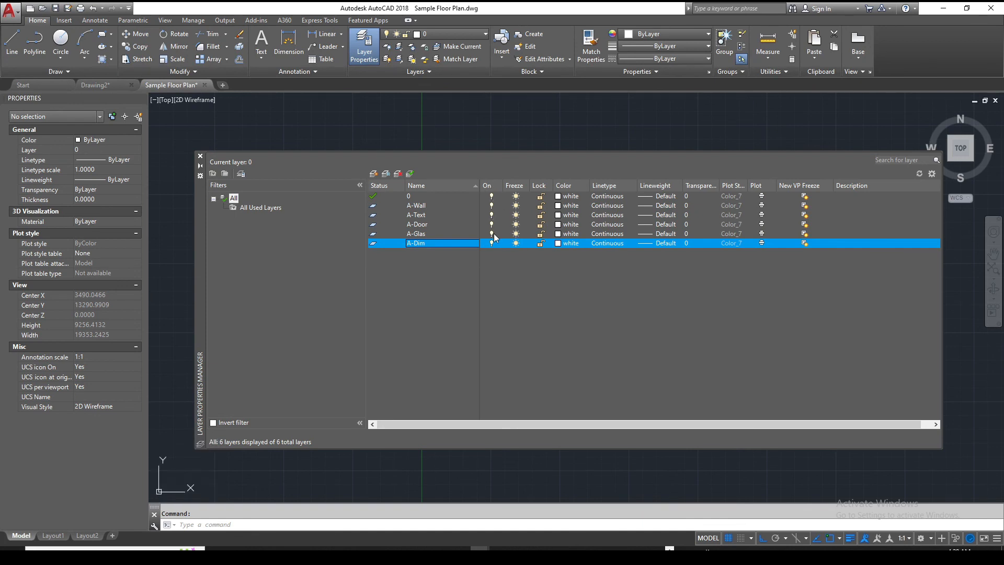
Sort the layer list by on state and by freeze state, and set the A-Dim layer's lineweight to 0.09 mm
{"action": "left_click", "coordinate": [492, 188]}
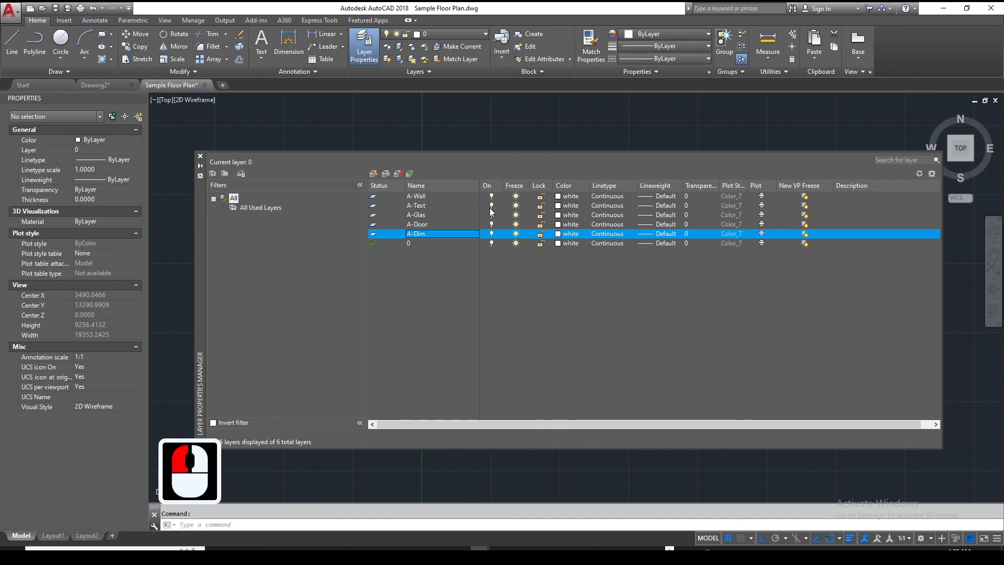
{"action": "left_click", "coordinate": [513, 186]}
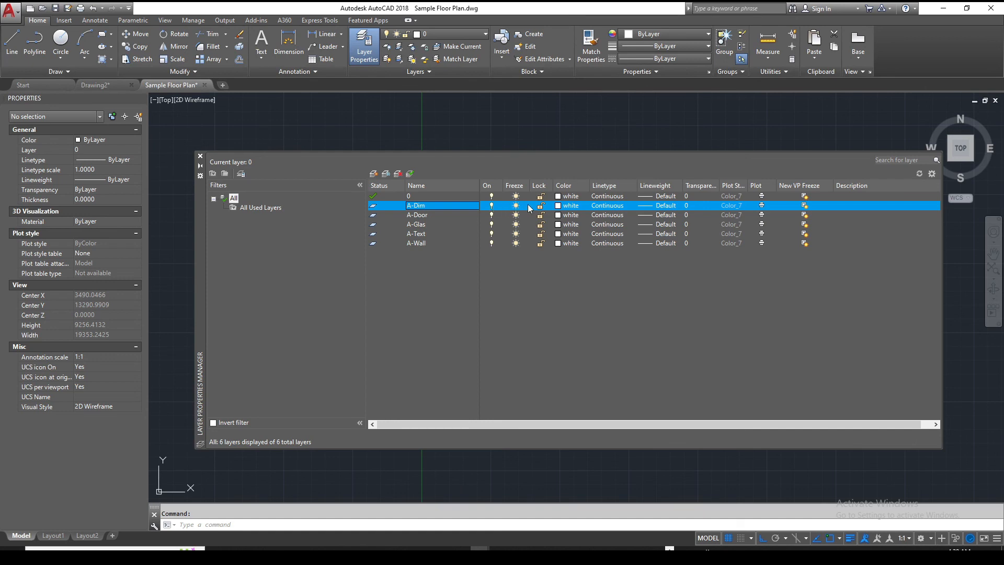
{"action": "left_click", "coordinate": [652, 207]}
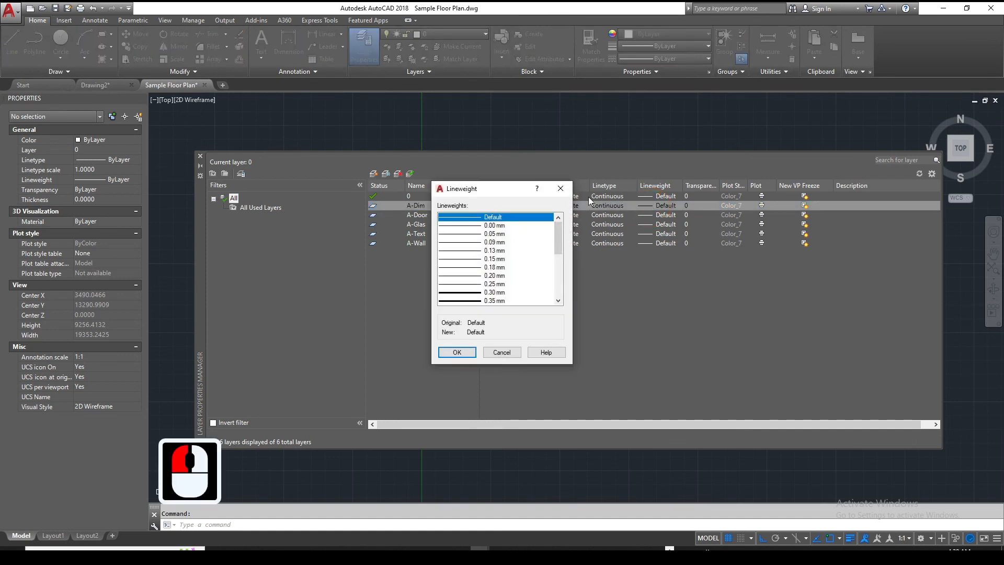
{"action": "left_click", "coordinate": [494, 242]}
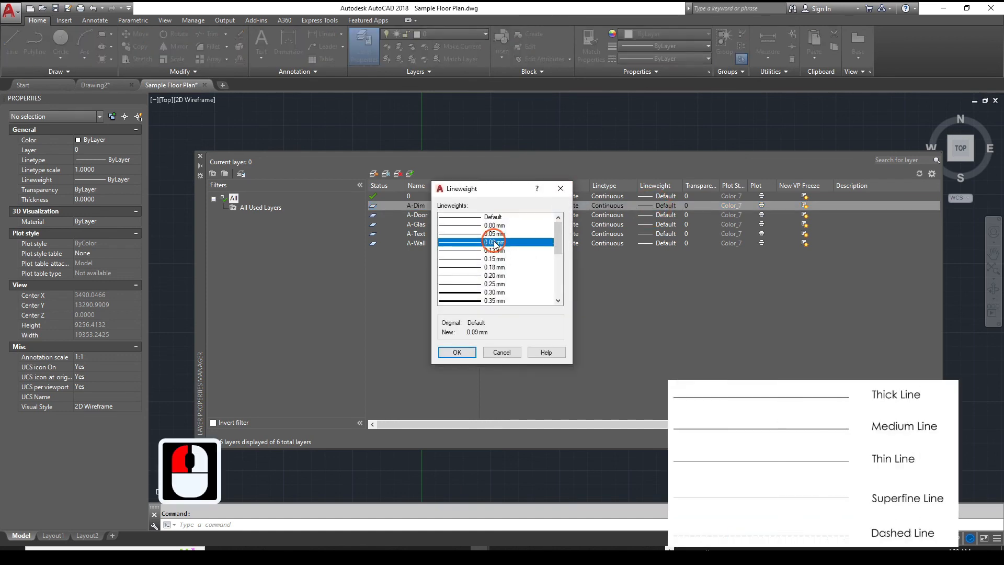
{"action": "left_click", "coordinate": [457, 352]}
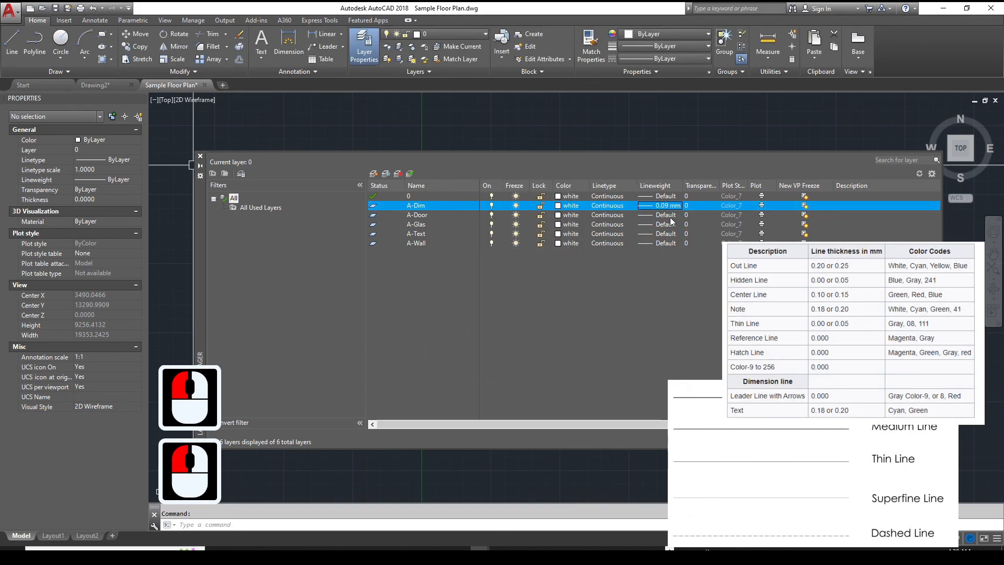
Set the lineweight of the A-Wall layer to 0.60 mm
{"action": "left_click", "coordinate": [677, 243]}
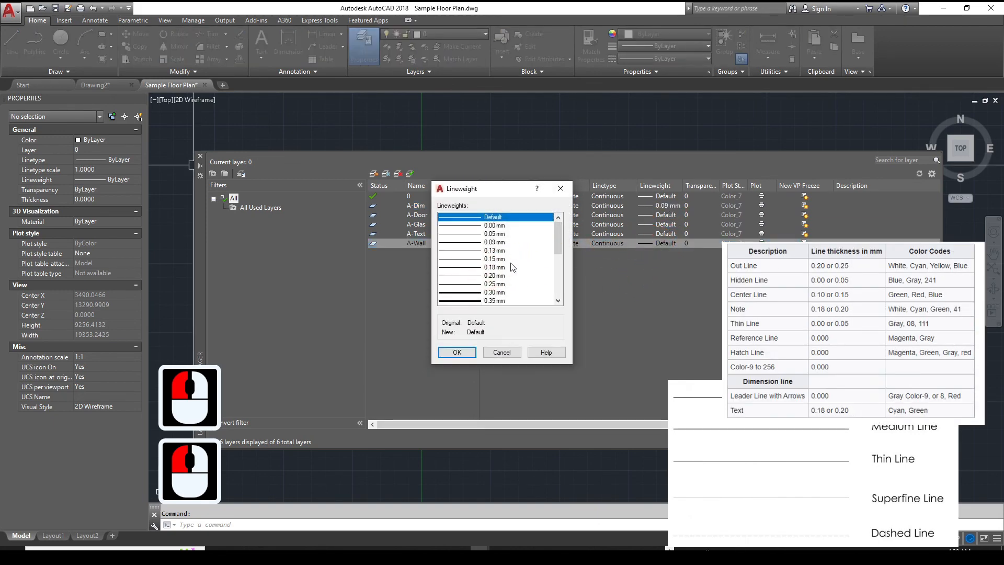
{"action": "scroll", "coordinate": [507, 264], "scroll_direction": "down", "scroll_amount": 2}
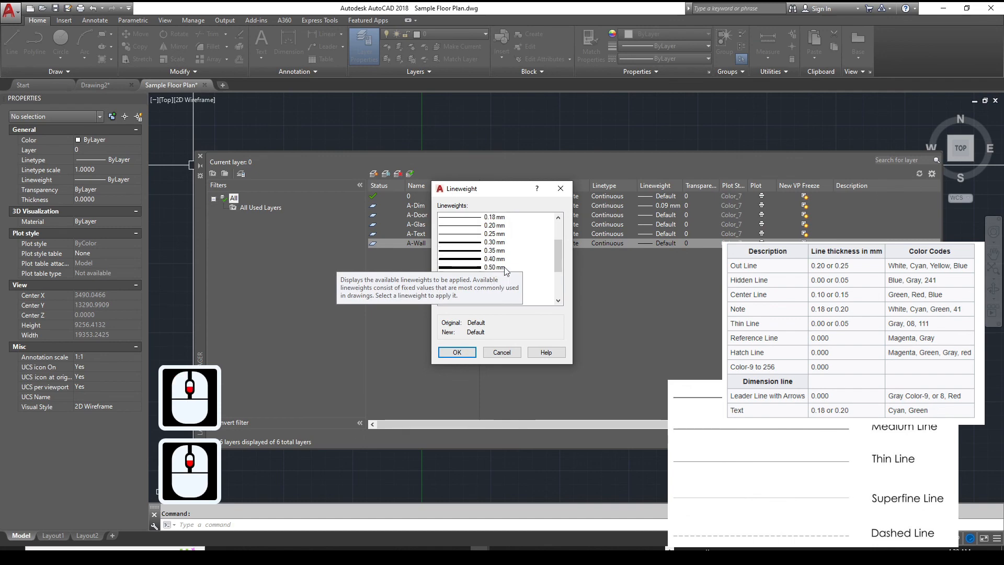
{"action": "left_click", "coordinate": [494, 259]}
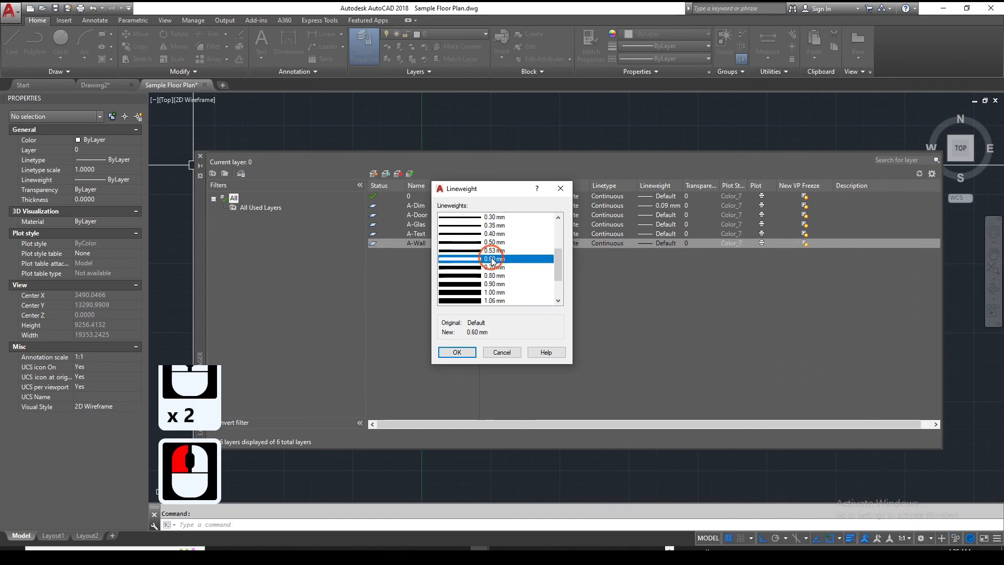
{"action": "left_click", "coordinate": [464, 354]}
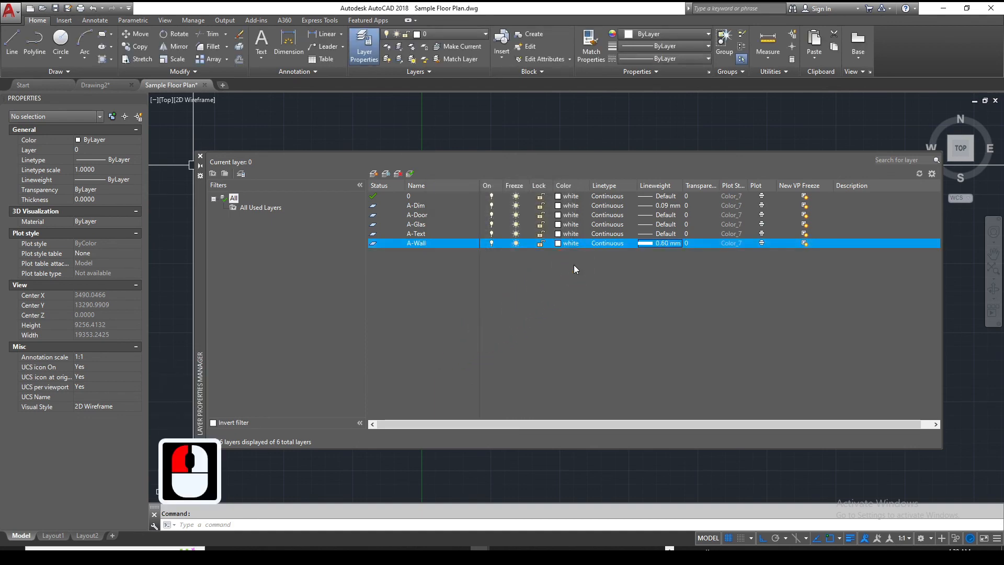